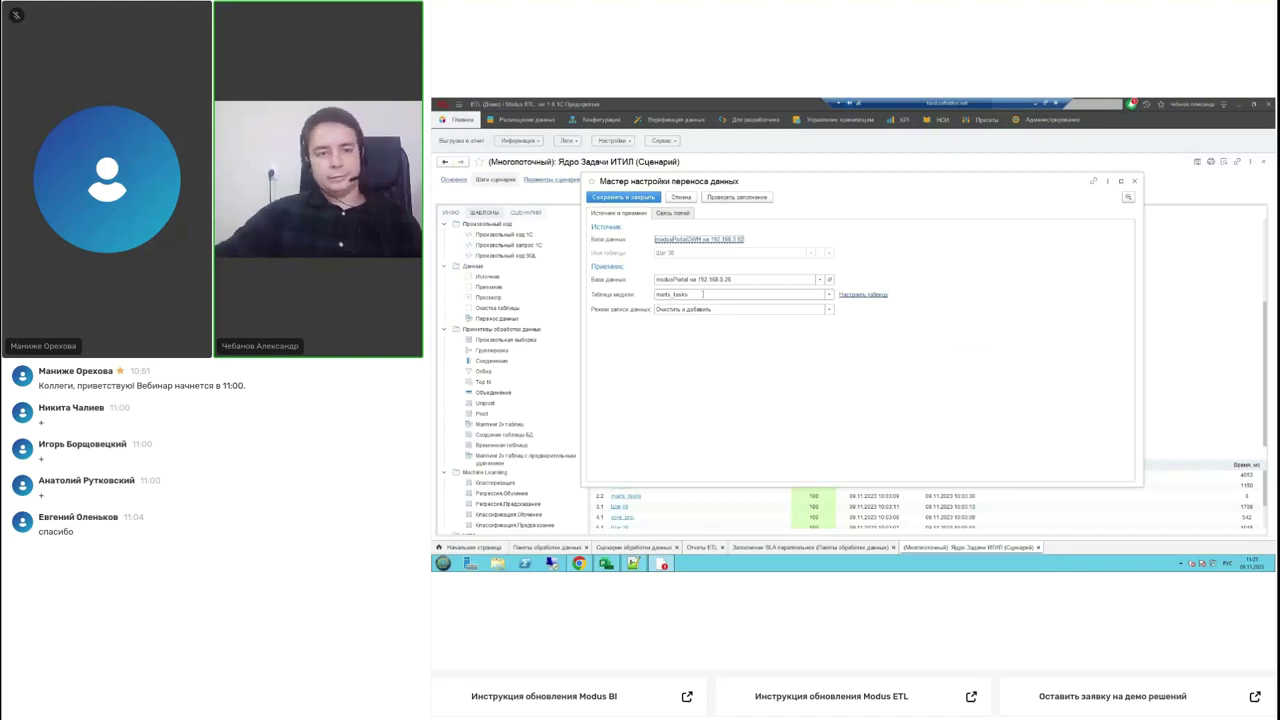
- Review the field mapping between the source and target tables of the marts_tasks data transfer
left_click(672, 214)
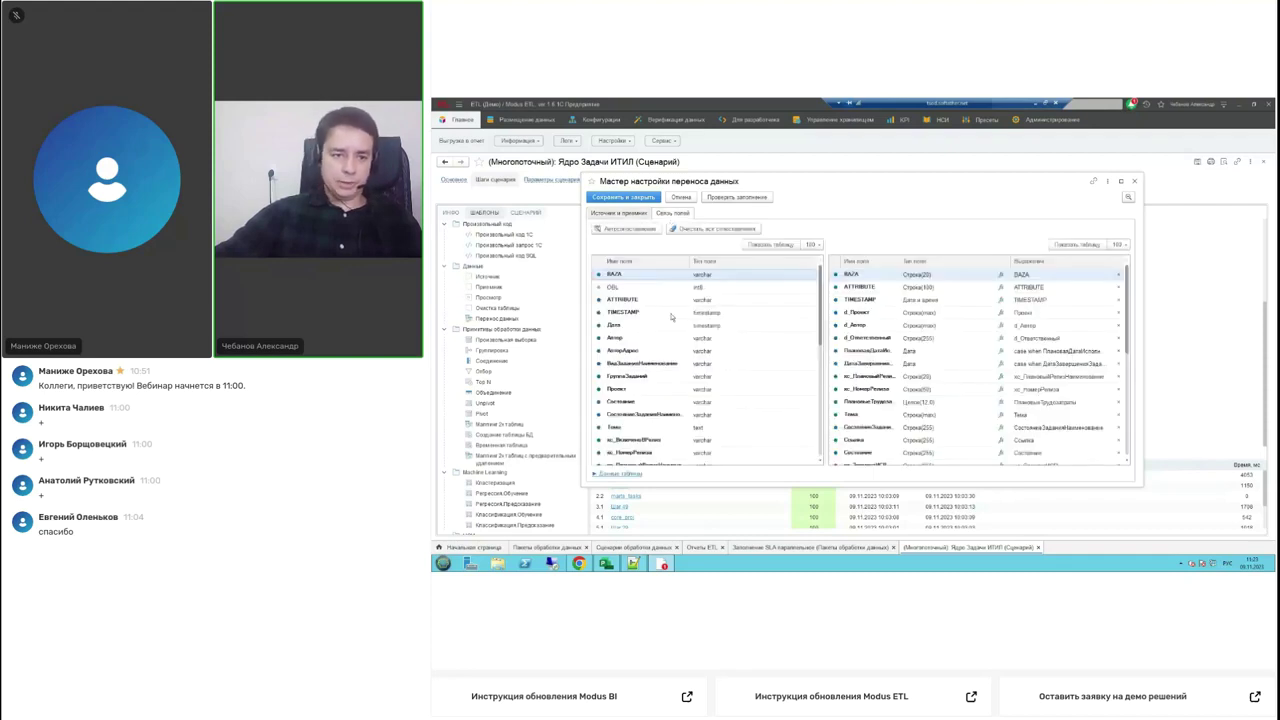
scroll(673, 317, "down", 1)
scroll(672, 317, "down", 2)
mouse_move(827, 181)
left_mouse_down()
mouse_move(851, 386)
mouse_move(842, 182)
left_mouse_up()
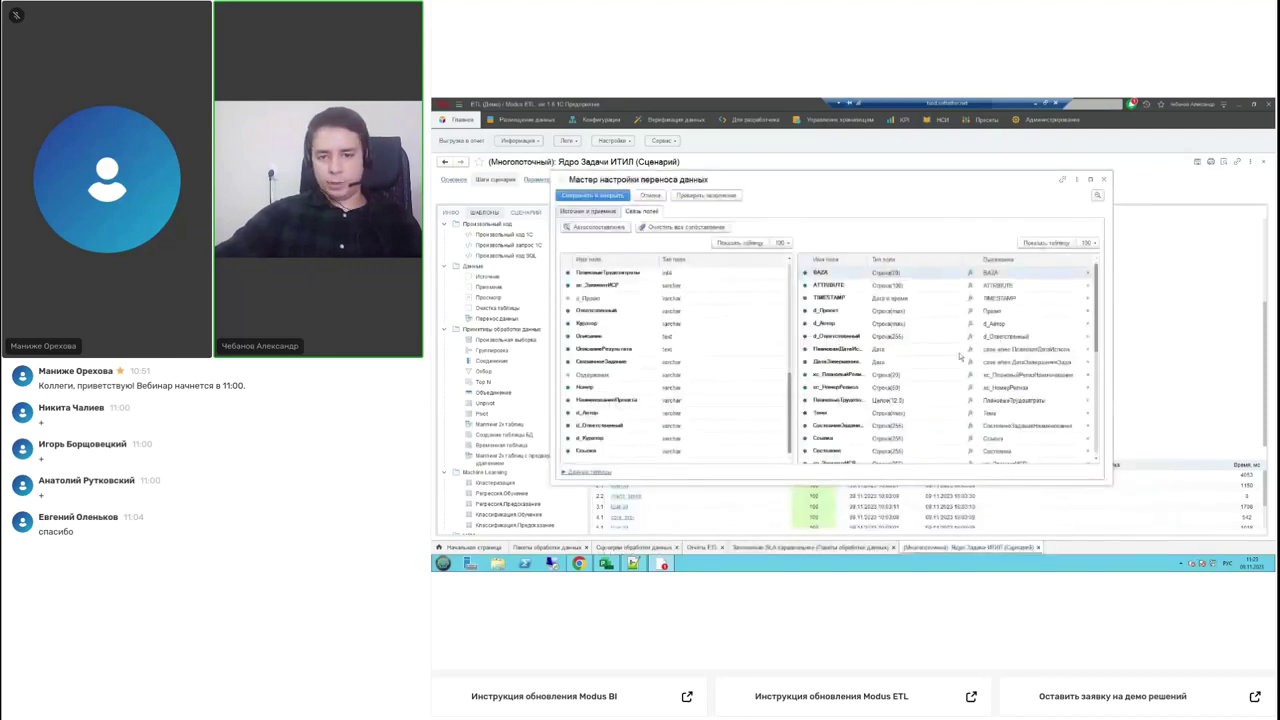
scroll(1032, 370, "down", 1)
- Open the expression of the ДатаЗавершенияЗадания target field, examine its date condition and the whole case formula, then close the expression editor
double_click(1022, 326)
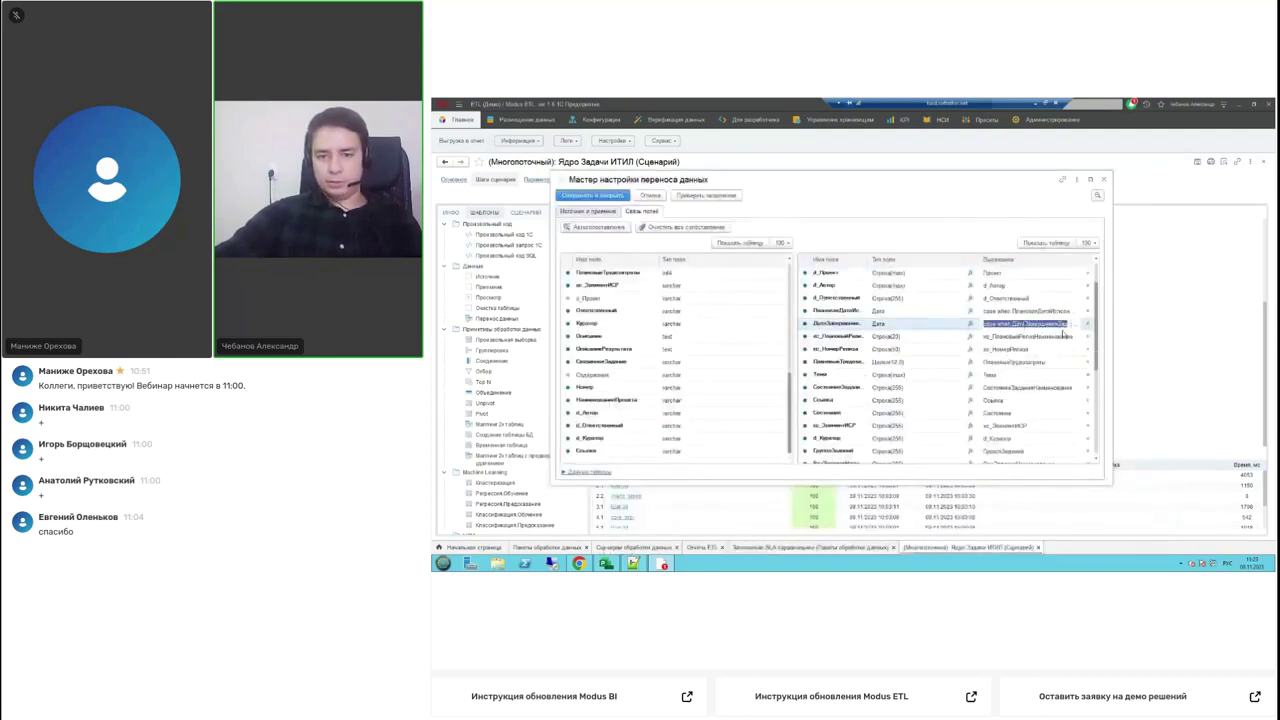
left_click(1076, 325)
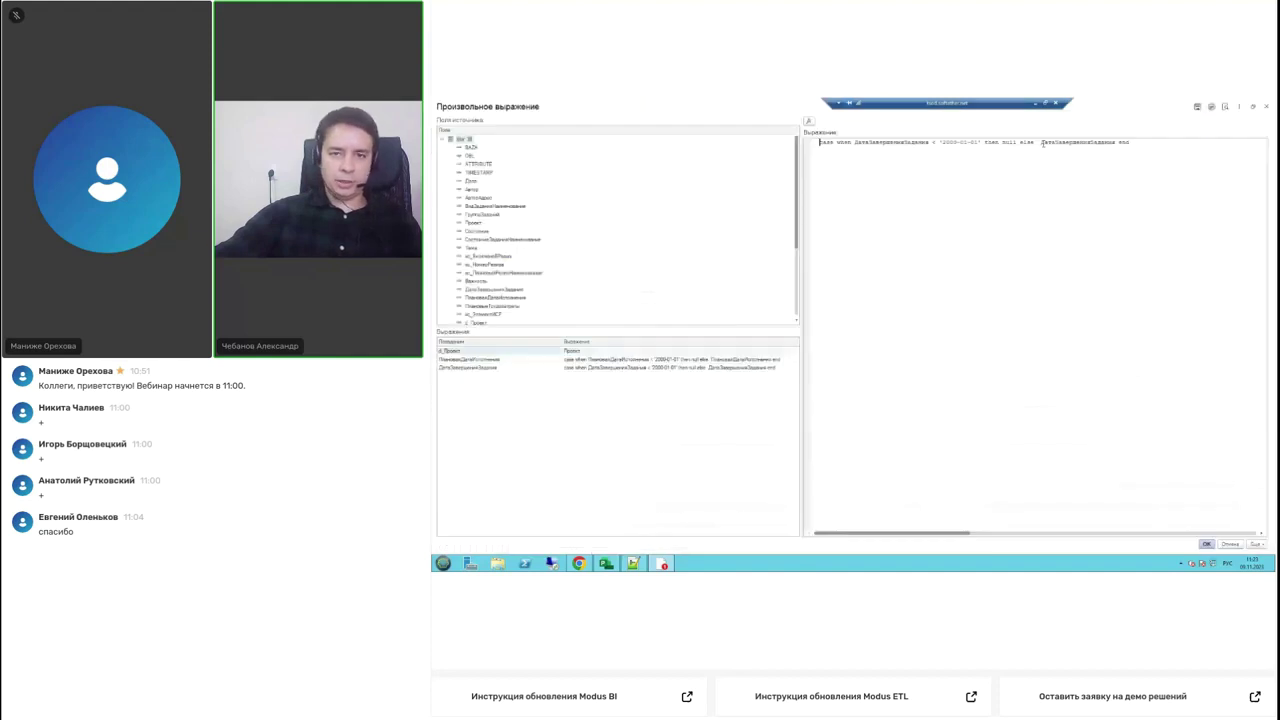
left_click_drag(976, 142, 940, 144)
left_click(942, 146)
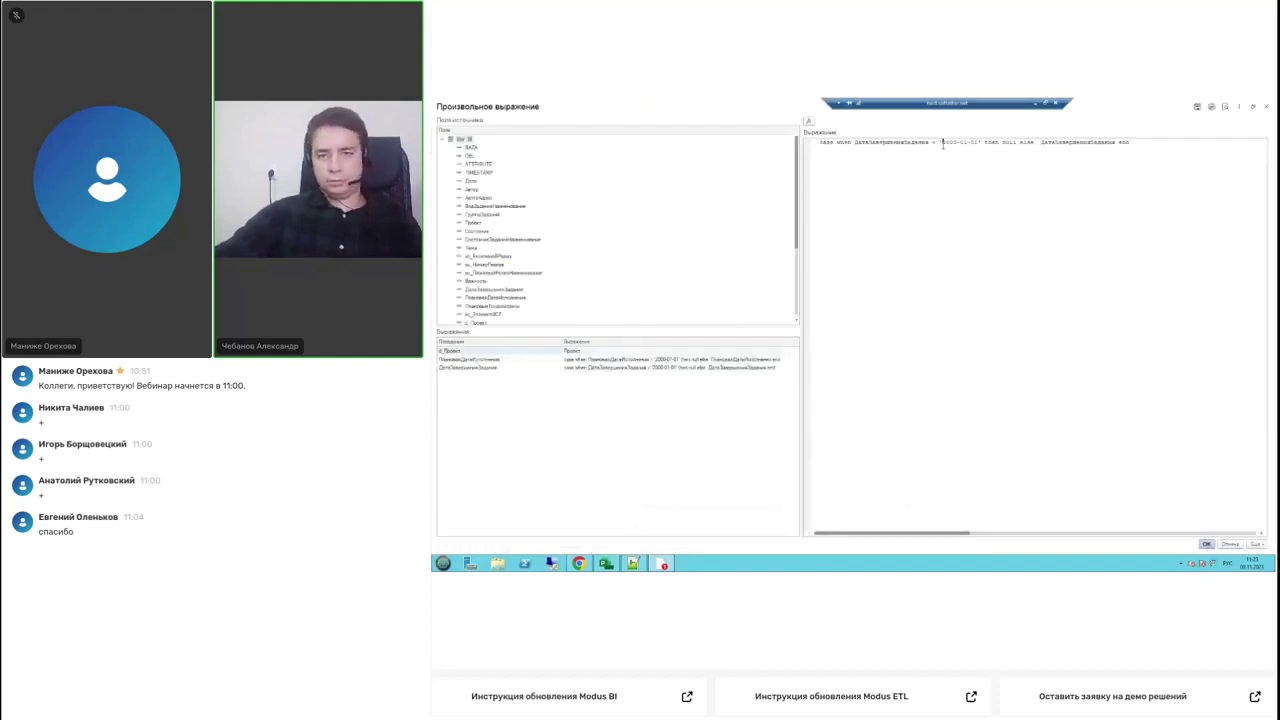
left_click_drag(942, 143, 979, 143)
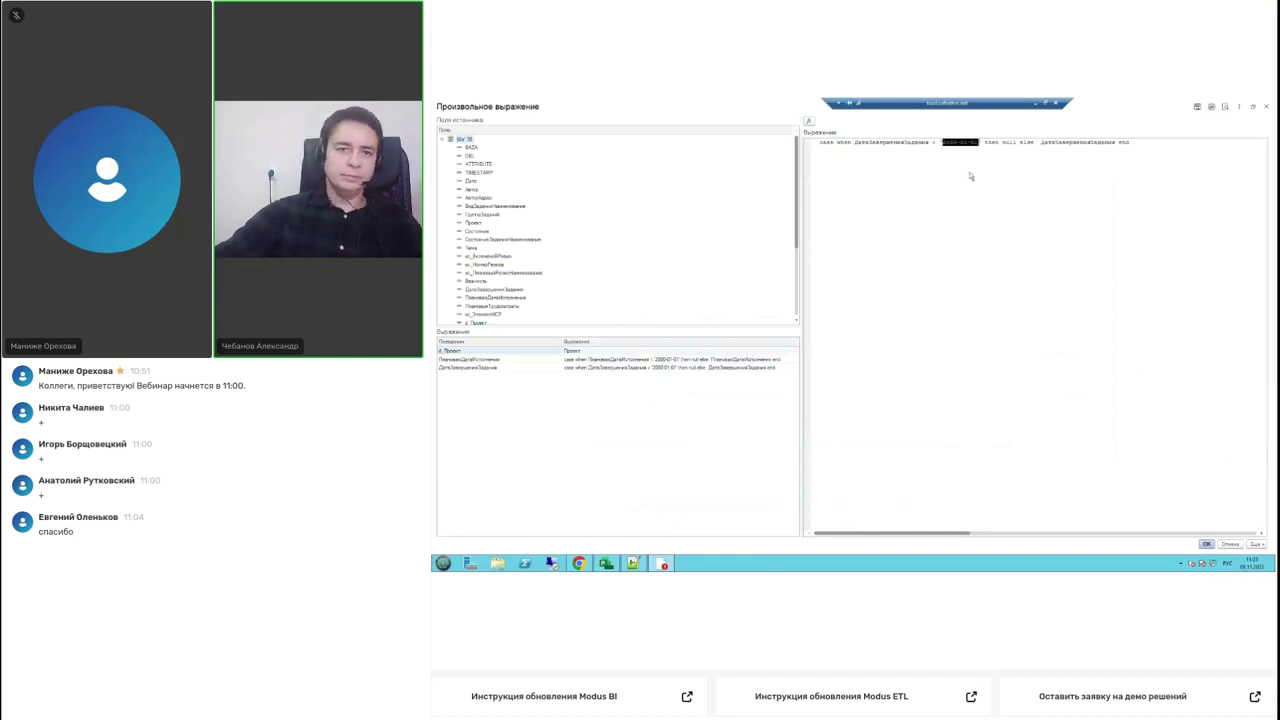
left_click(1150, 143)
left_click_drag(1136, 145, 843, 163)
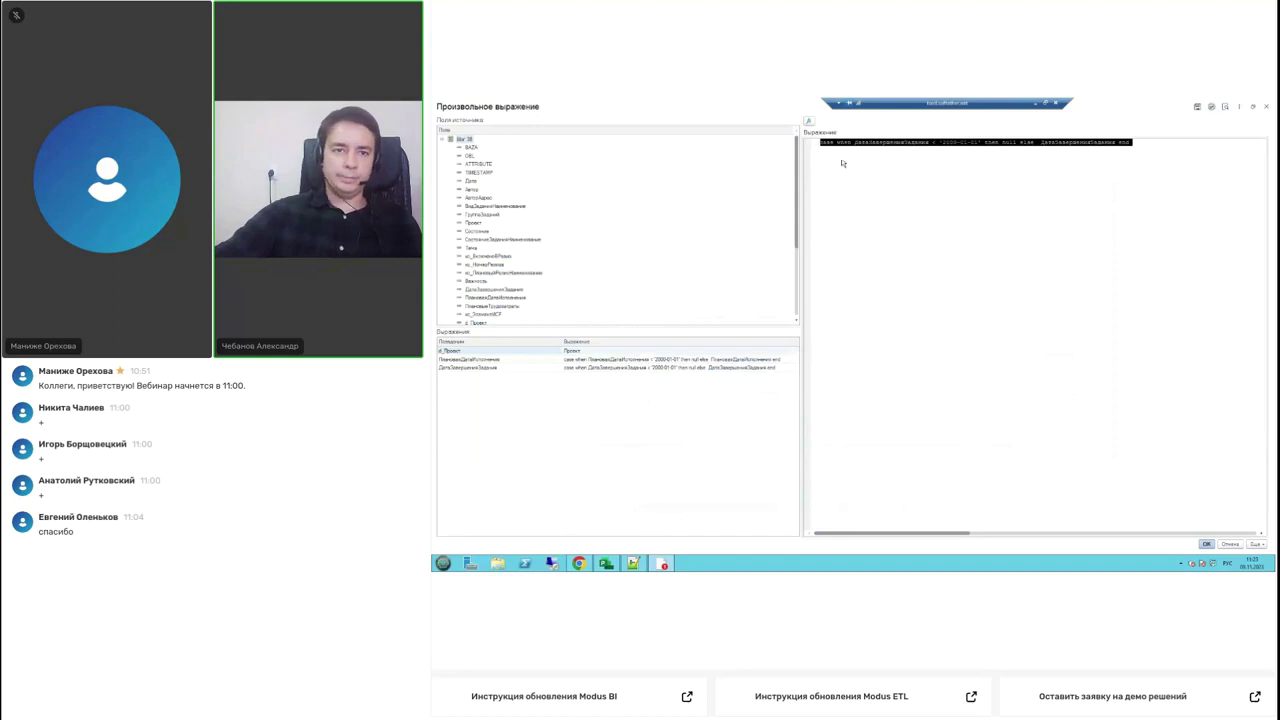
left_click(843, 163)
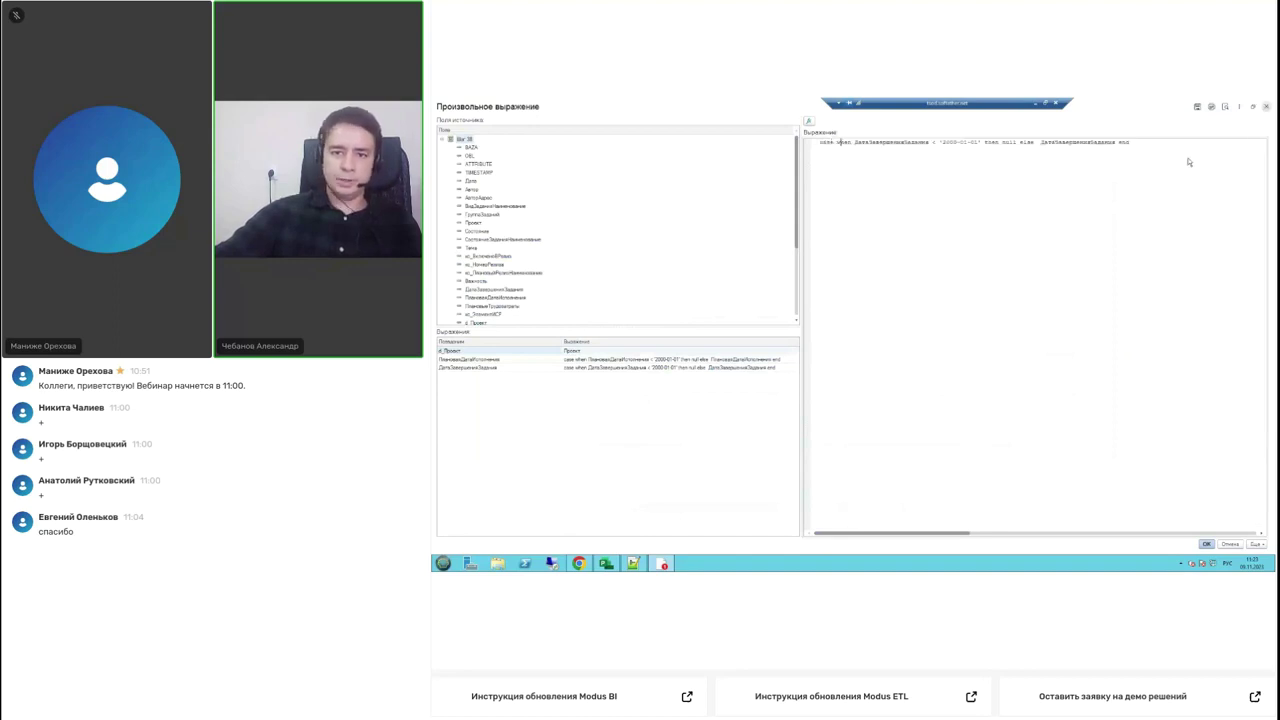
left_click(1265, 107)
- Check the source and target settings of the marts_tasks transfer and close its setup wizard
left_click(1016, 341)
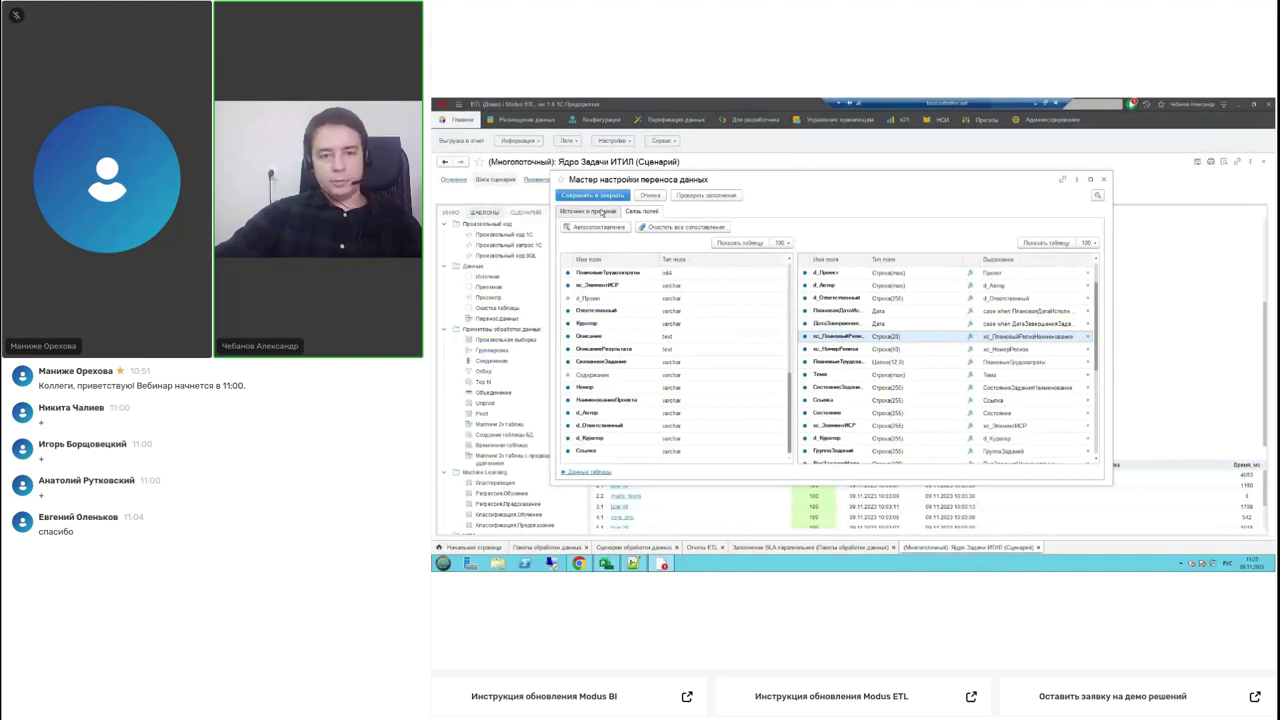
left_click(600, 212)
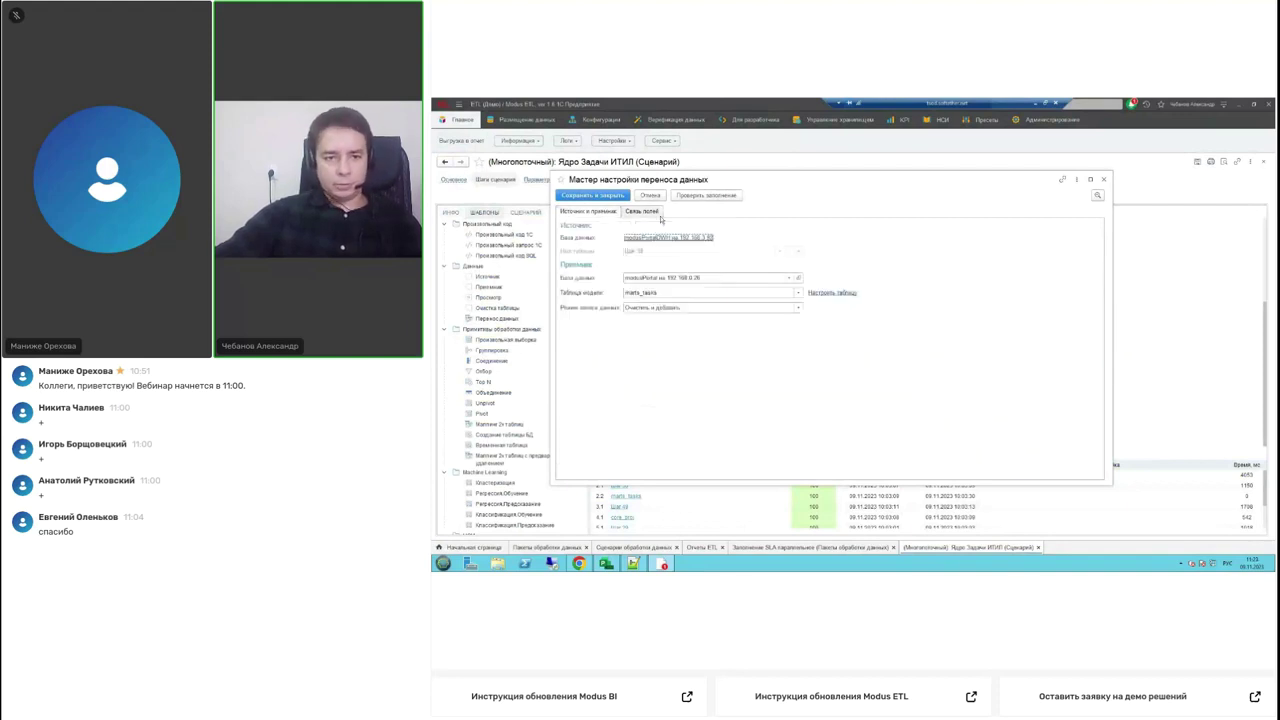
left_click(1104, 180)
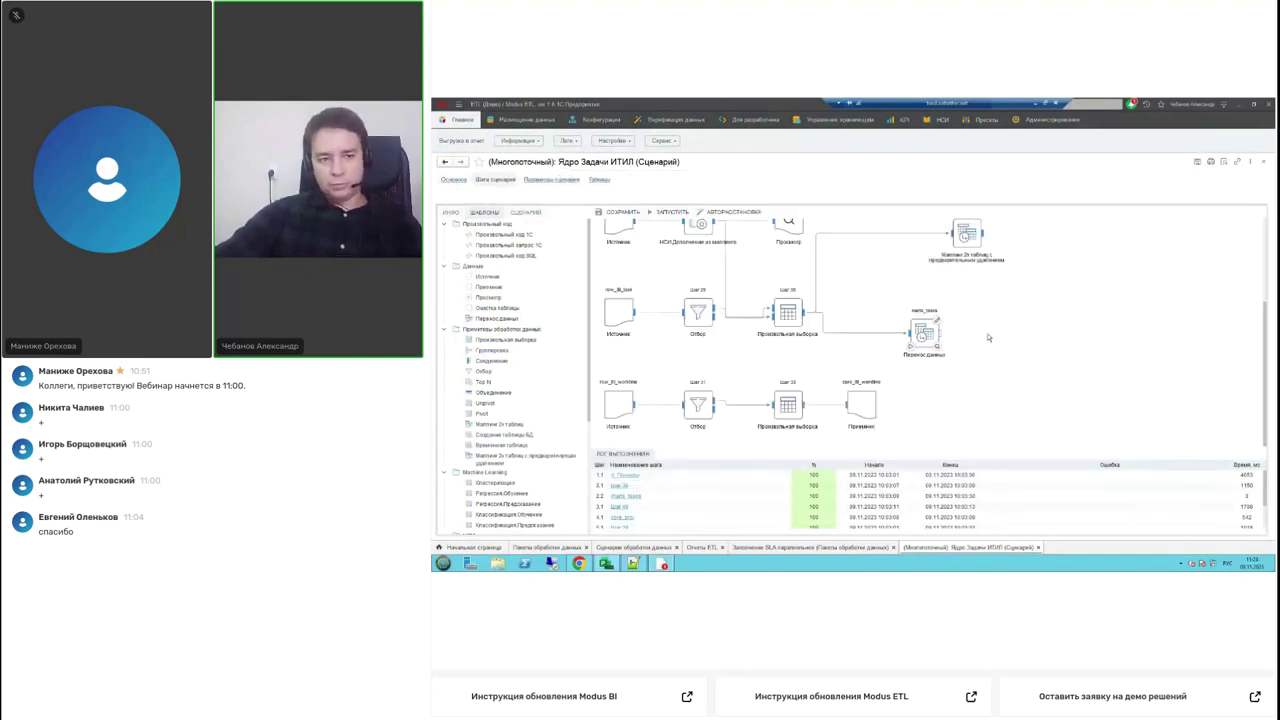
- Add a Перенос данных step to the scenario, connect the Произвольная выборка step that feeds marts_tasks to it, and check its incoming fields
left_click_drag(532, 322, 961, 353)
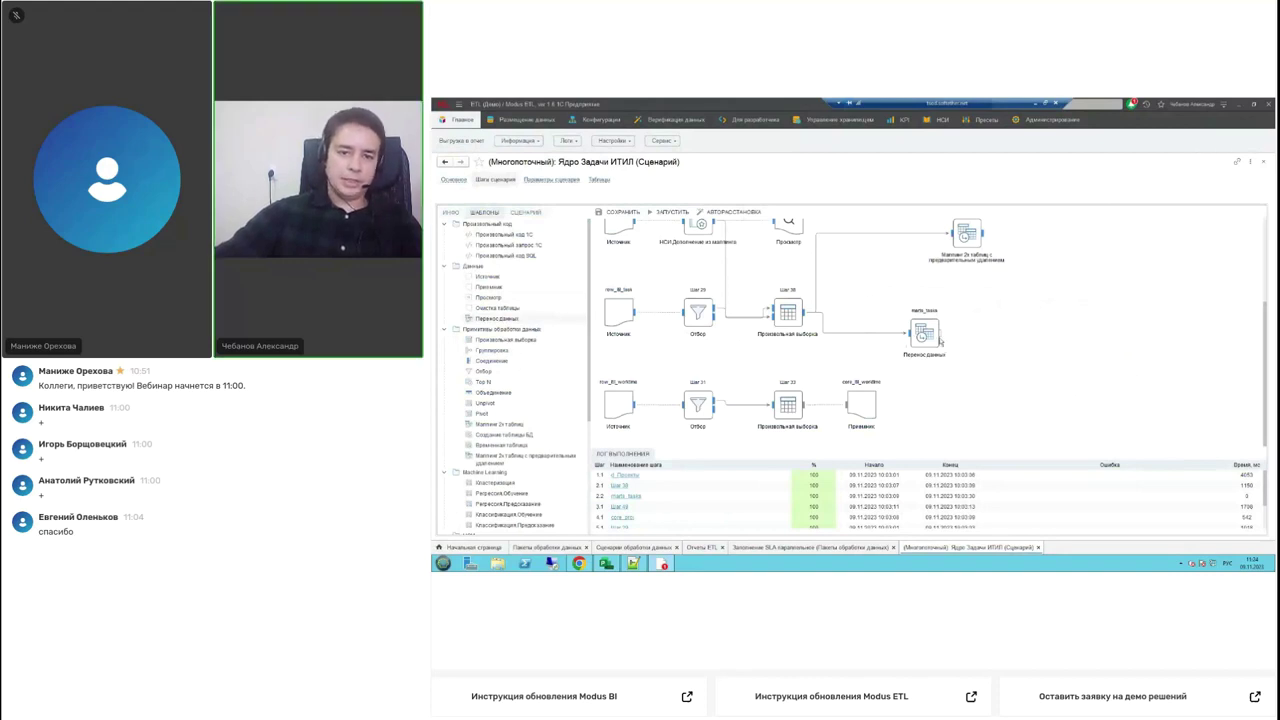
mouse_move(806, 313)
left_mouse_down()
mouse_move(898, 315)
mouse_move(1048, 291)
left_mouse_up()
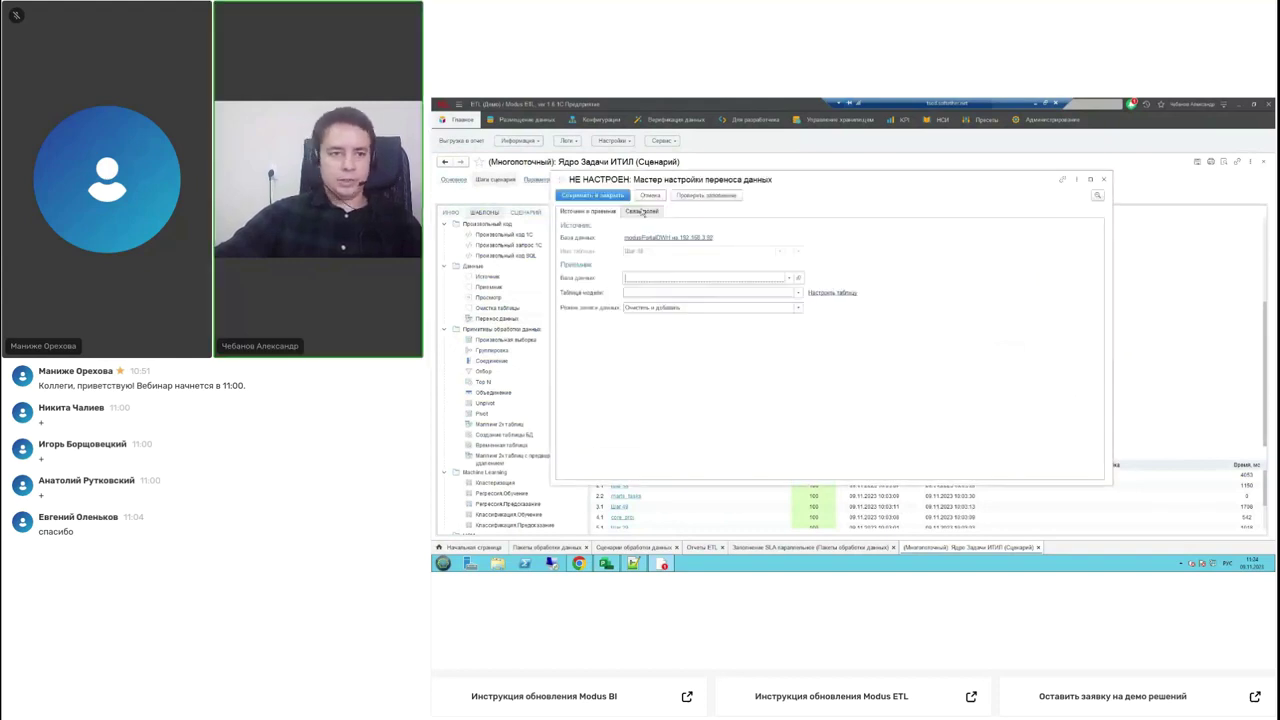
left_click(642, 212)
scroll(700, 370, "down", 3)
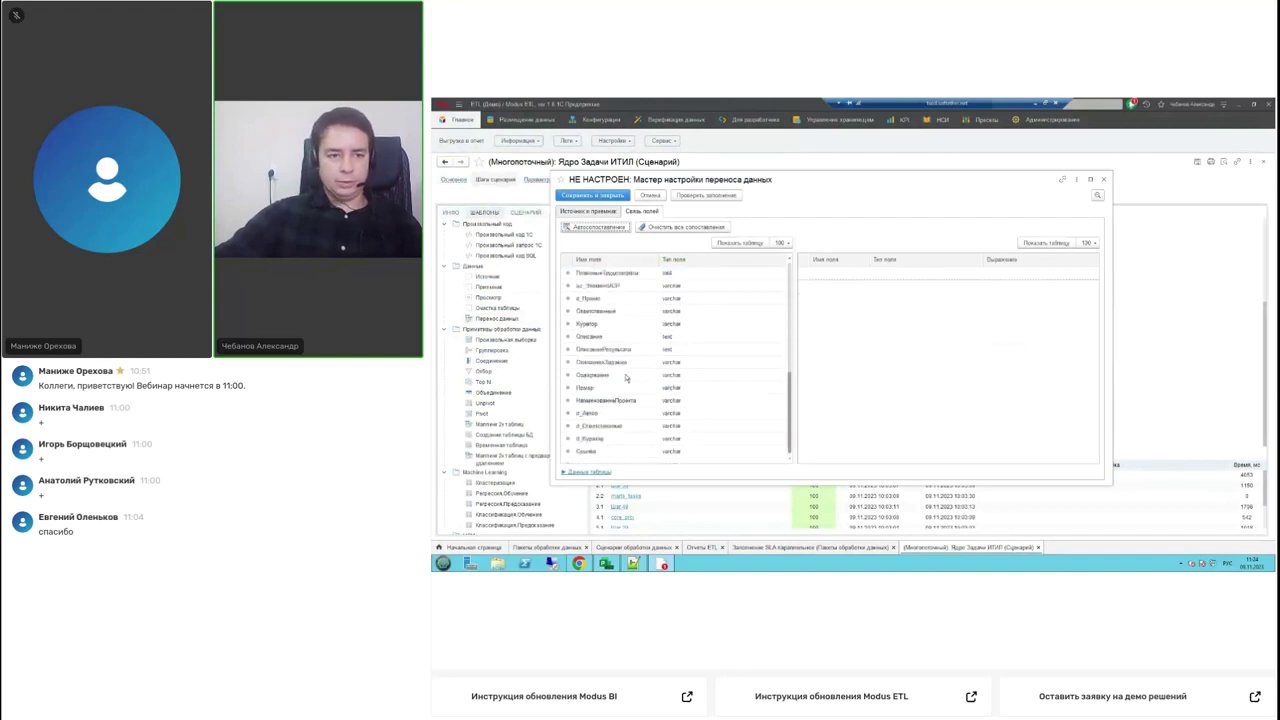
scroll(717, 374, "up", 3)
left_click(594, 212)
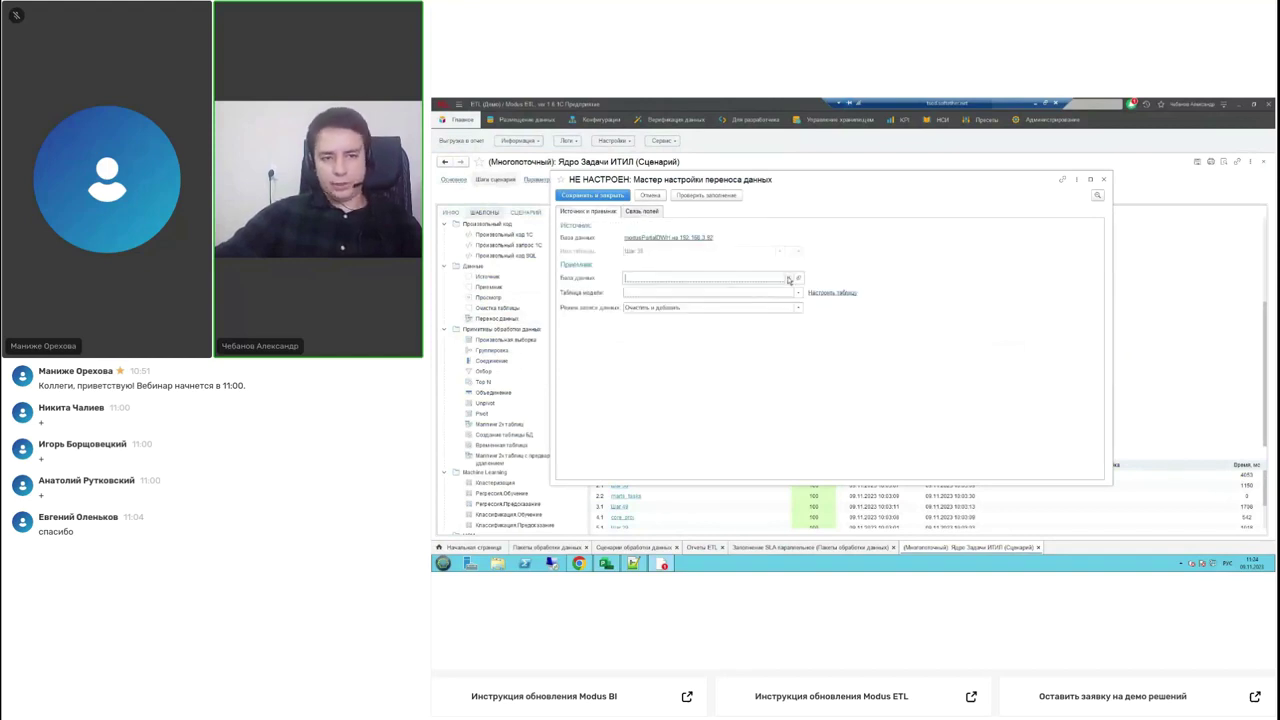
- Set the target database to lerning_chbnv on 192.168.0.26 and open a maximized form for creating the target table
left_click(789, 281)
left_click(713, 293)
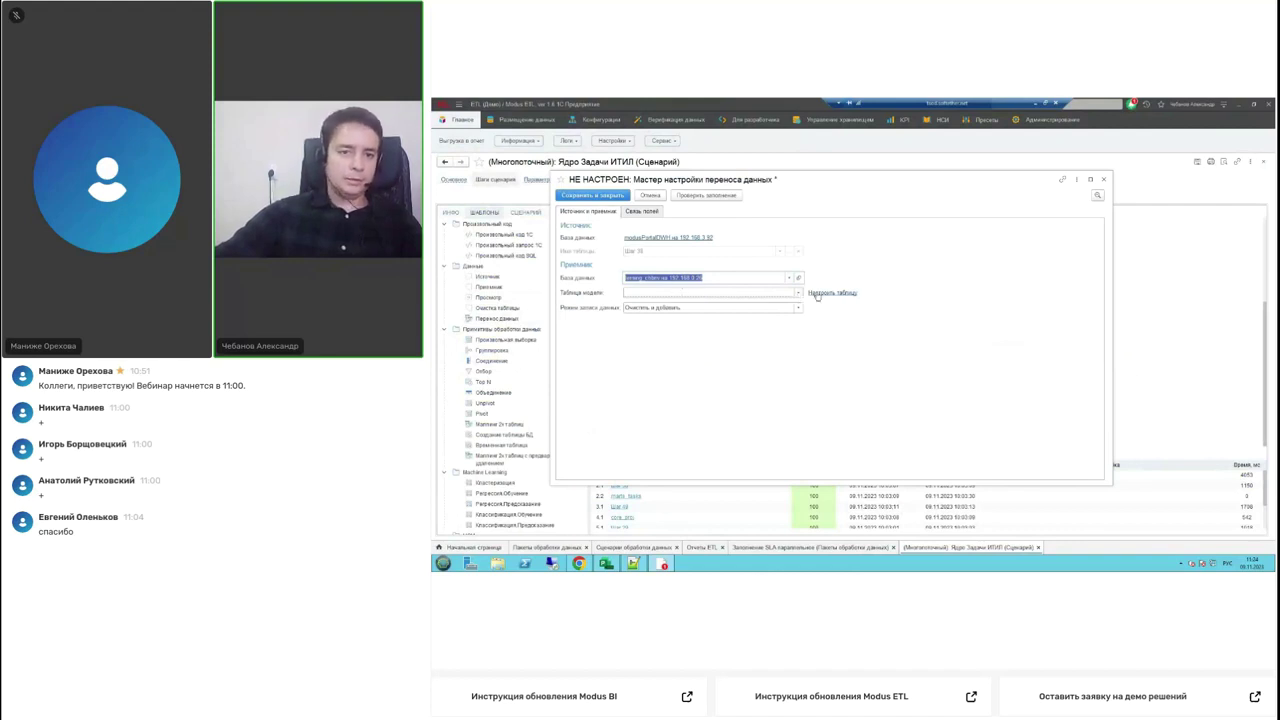
left_click(817, 293)
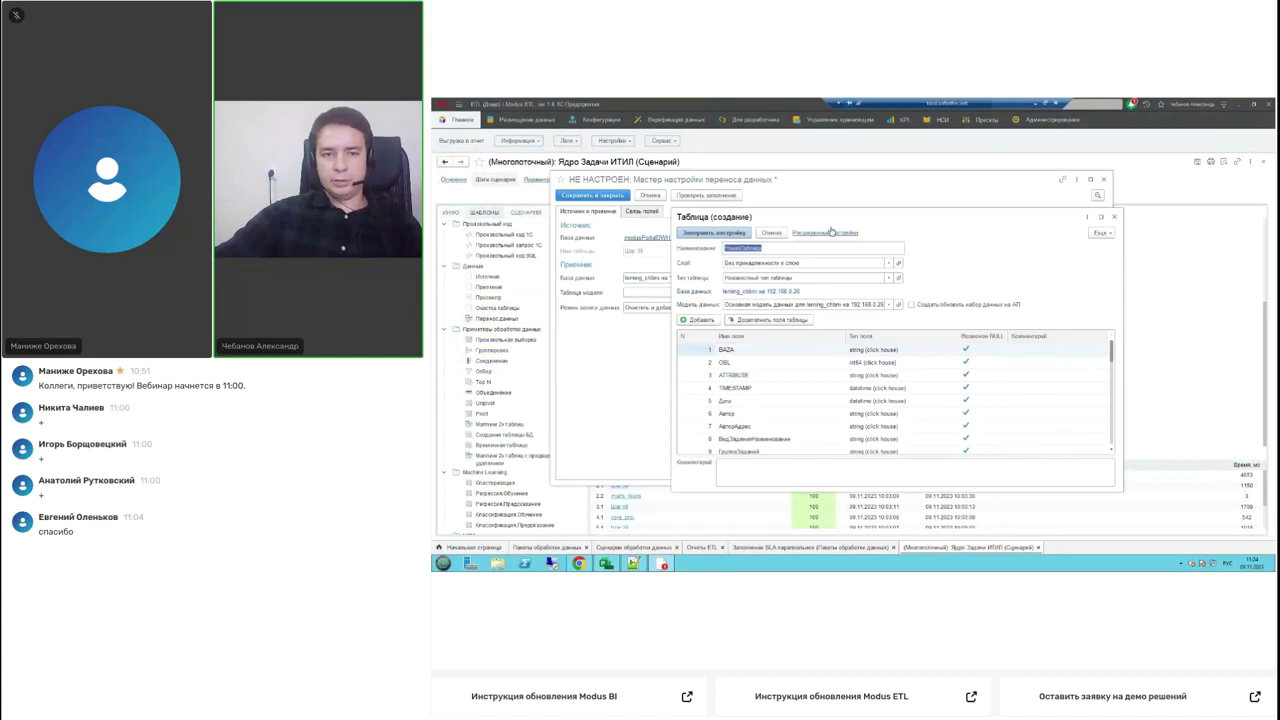
double_click(838, 217)
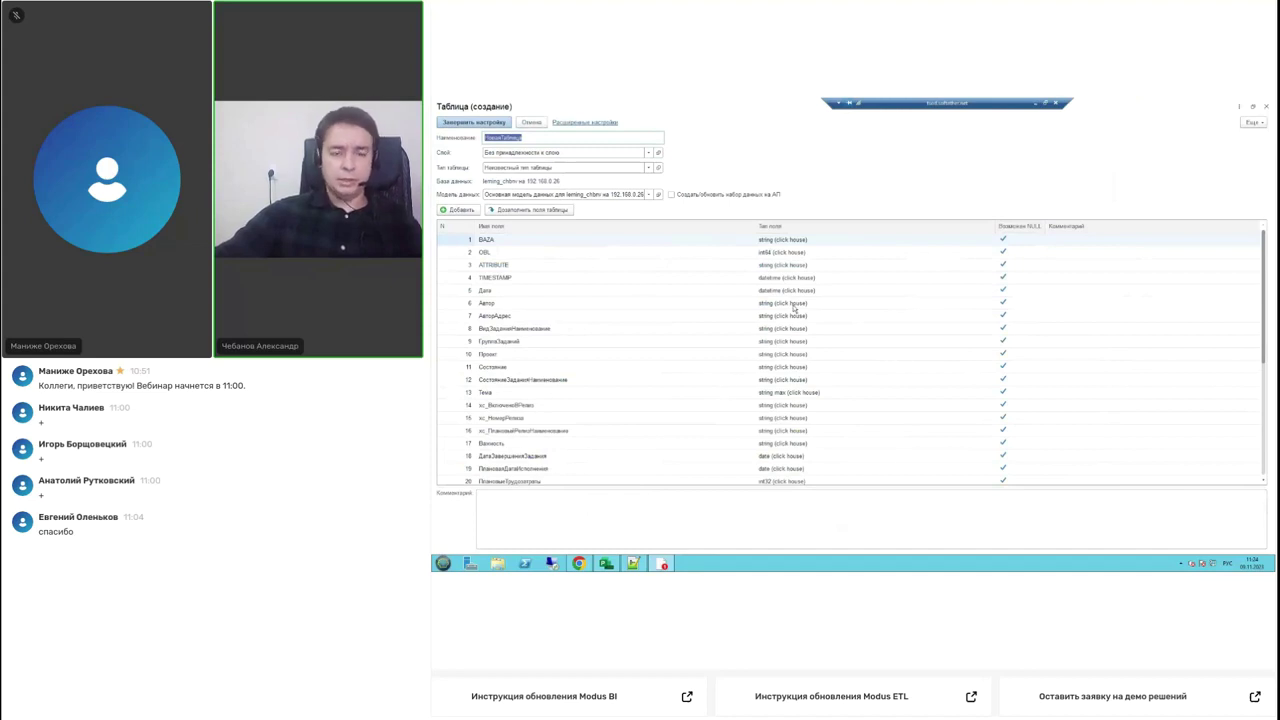
- Review the new table's fields and disallow NULL values for the Ссылка field
scroll(794, 369, "down", 5)
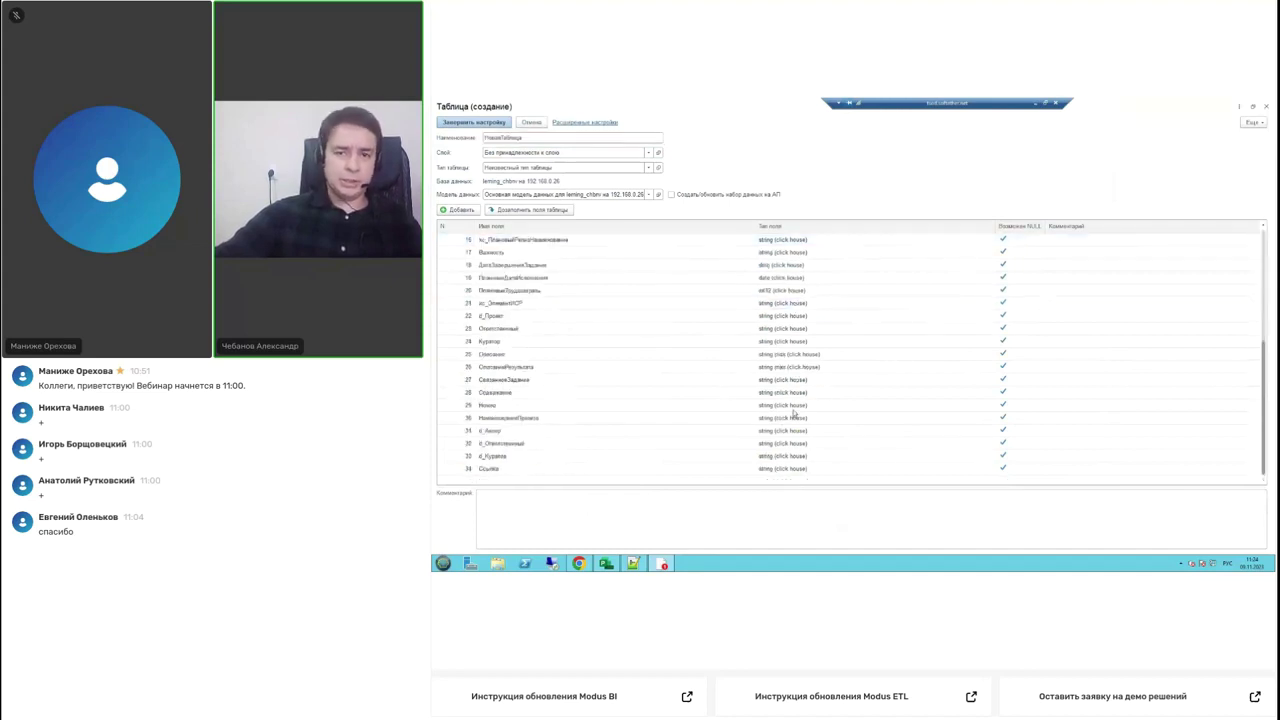
scroll(765, 410, "up", 5)
left_click(1018, 241)
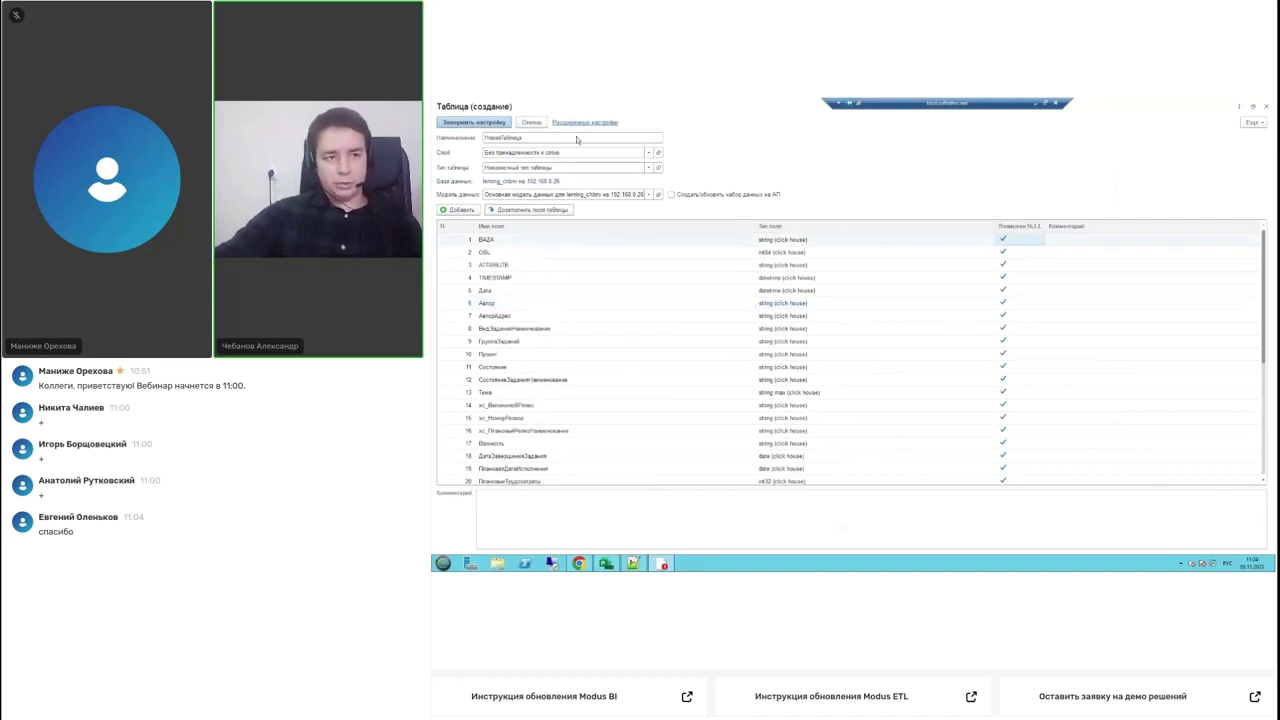
scroll(745, 425, "down", 5)
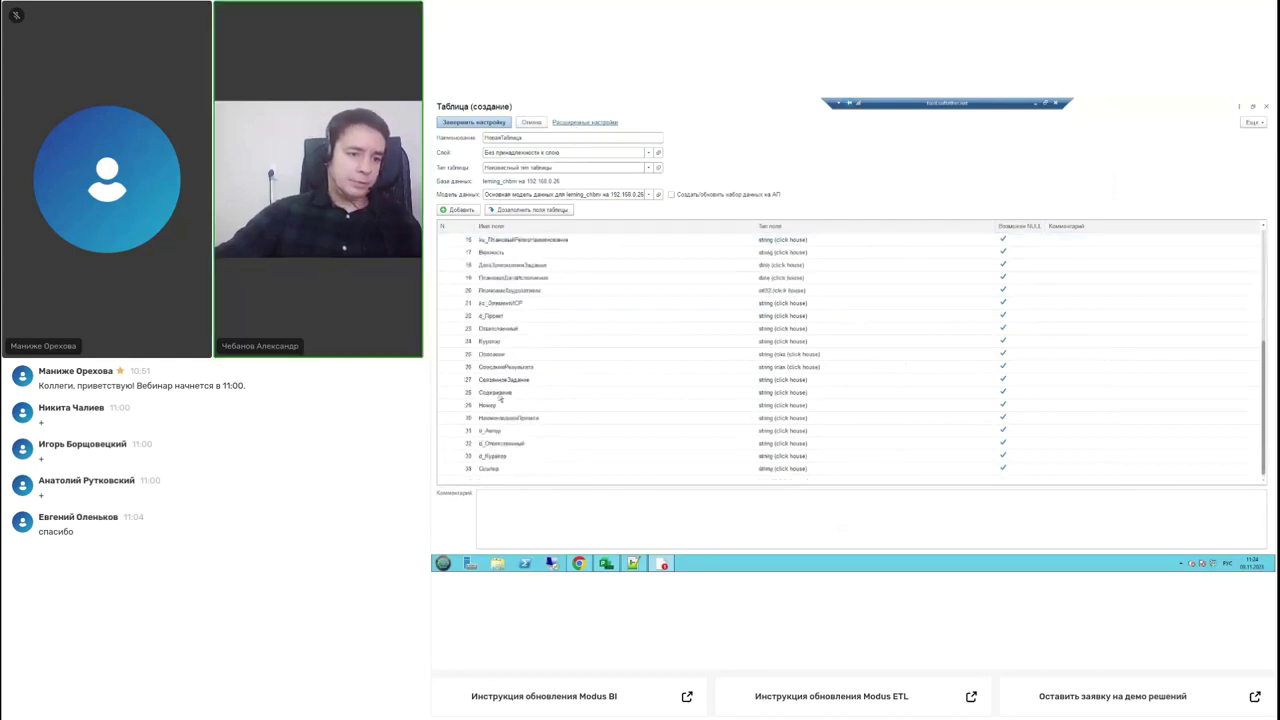
scroll(500, 346, "up", 1)
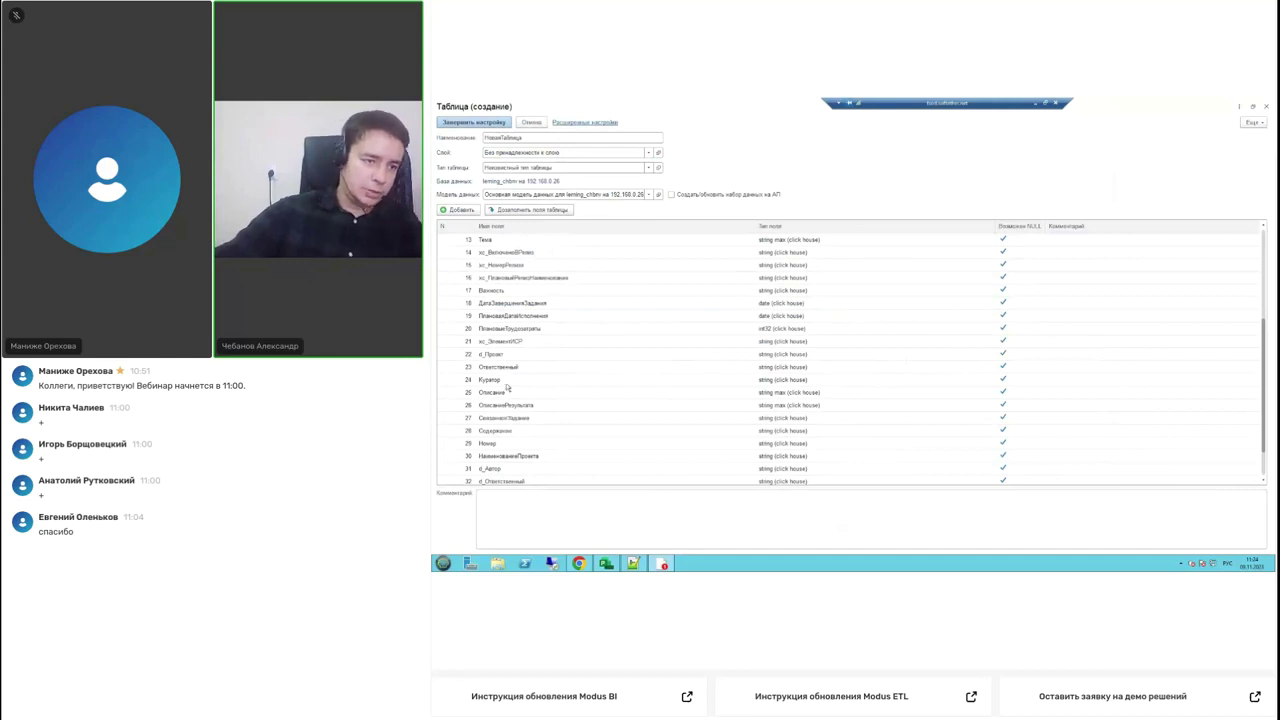
scroll(522, 356, "down", 1)
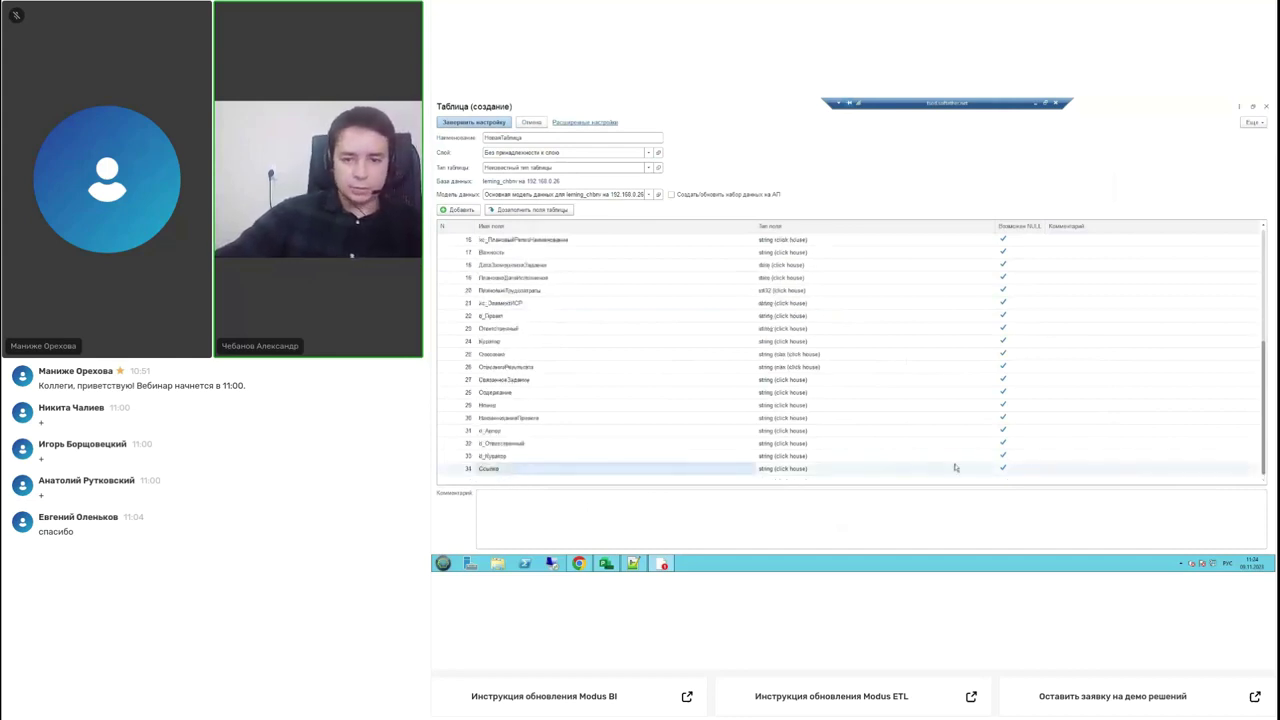
left_click(770, 301)
left_click(770, 301)
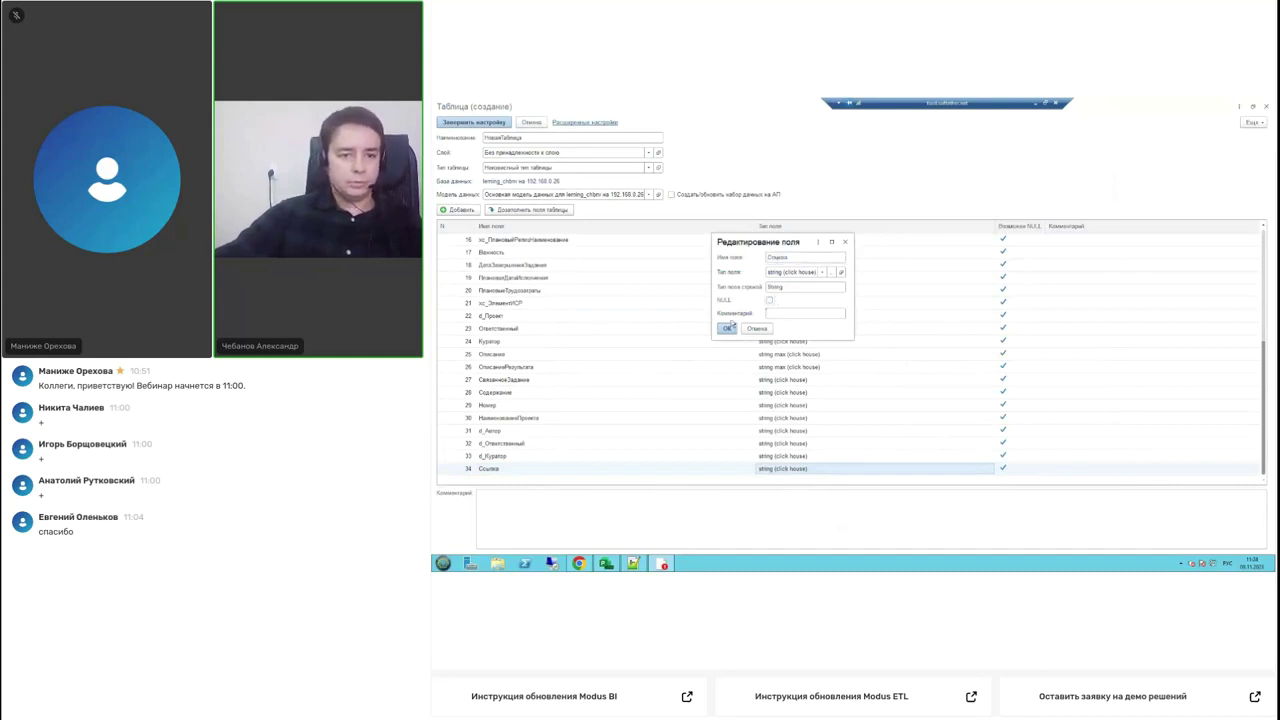
left_click(727, 328)
- Add Ссылка to the sorting fields in the table's extended ClickHouse settings and save them
left_click(568, 123)
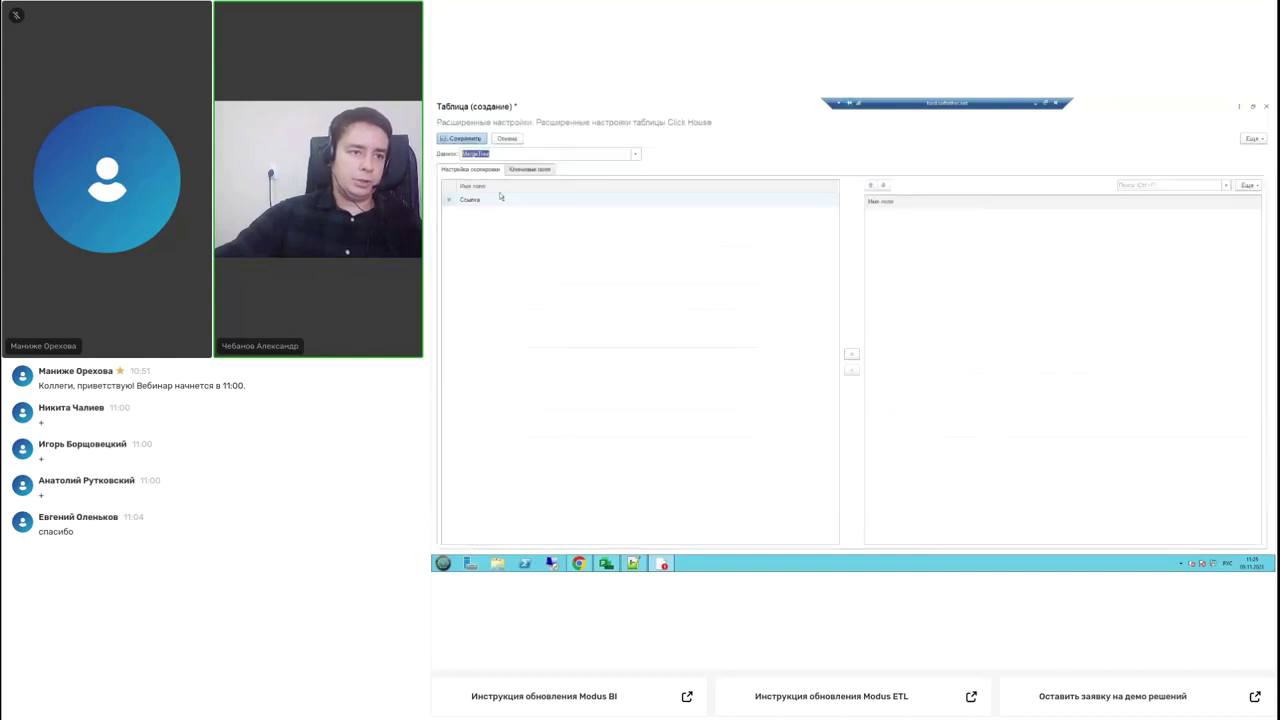
left_click_drag(477, 203, 925, 277)
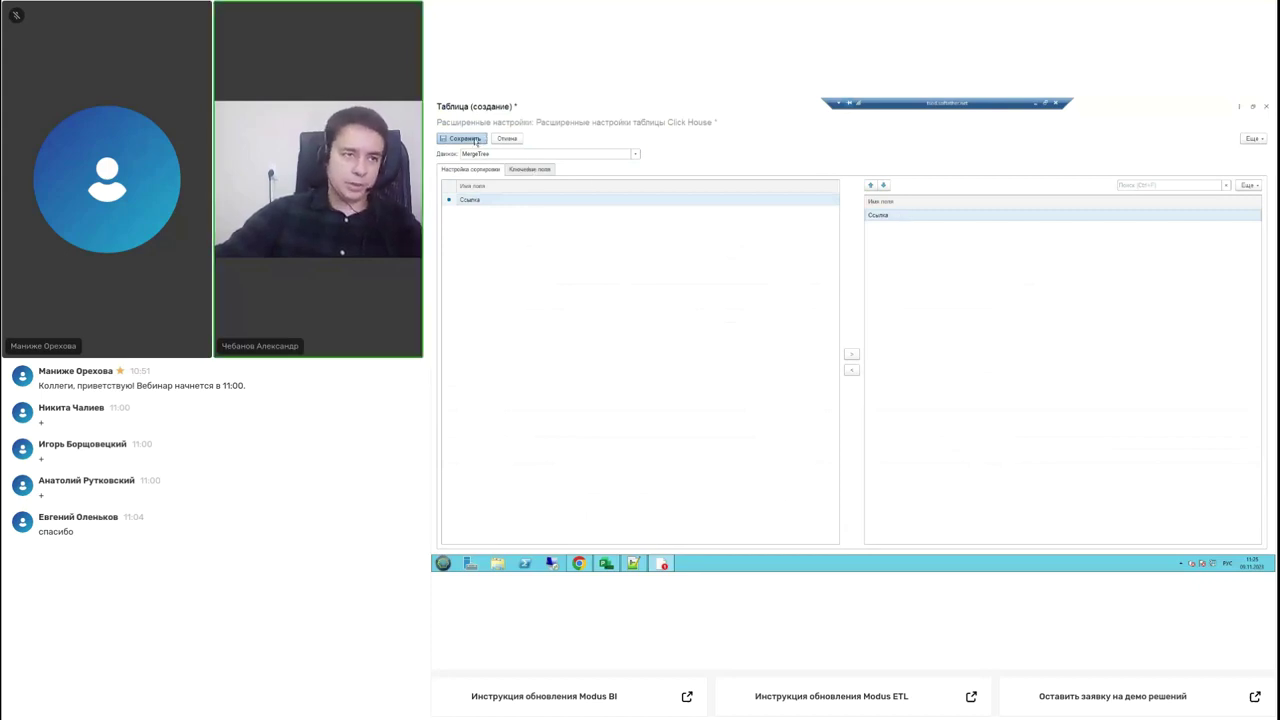
left_click(477, 141)
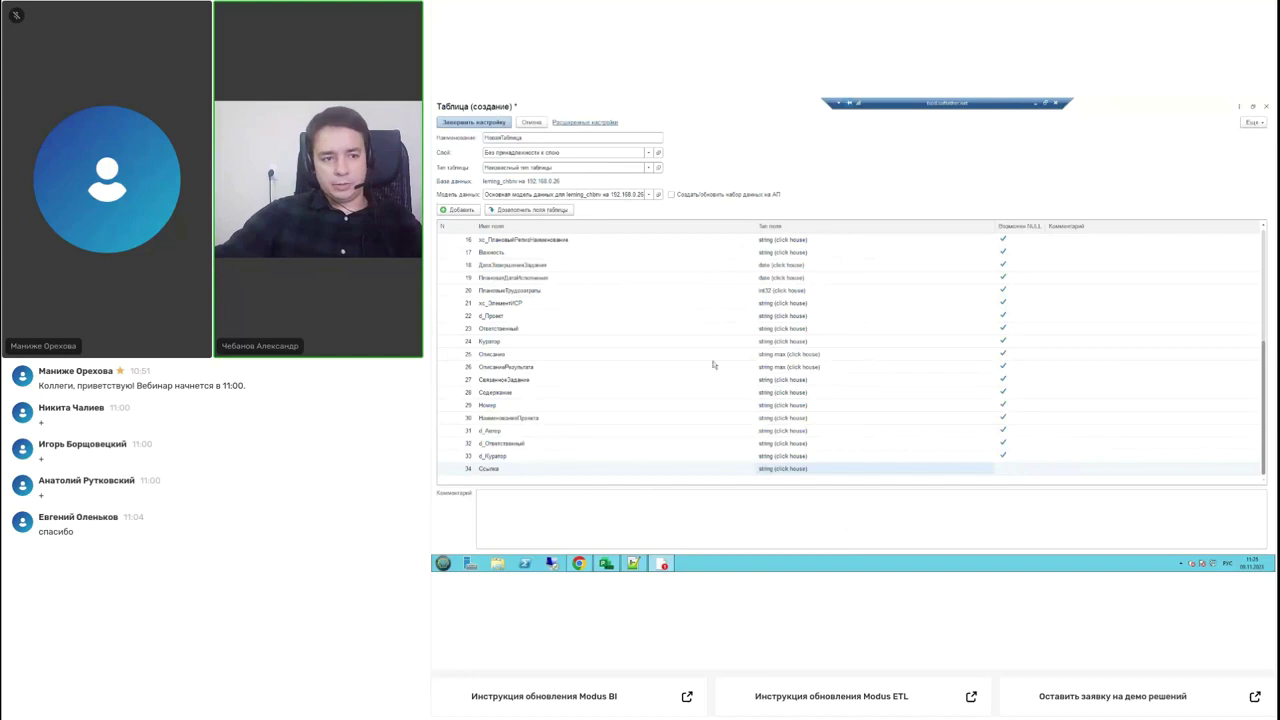
left_click(704, 470)
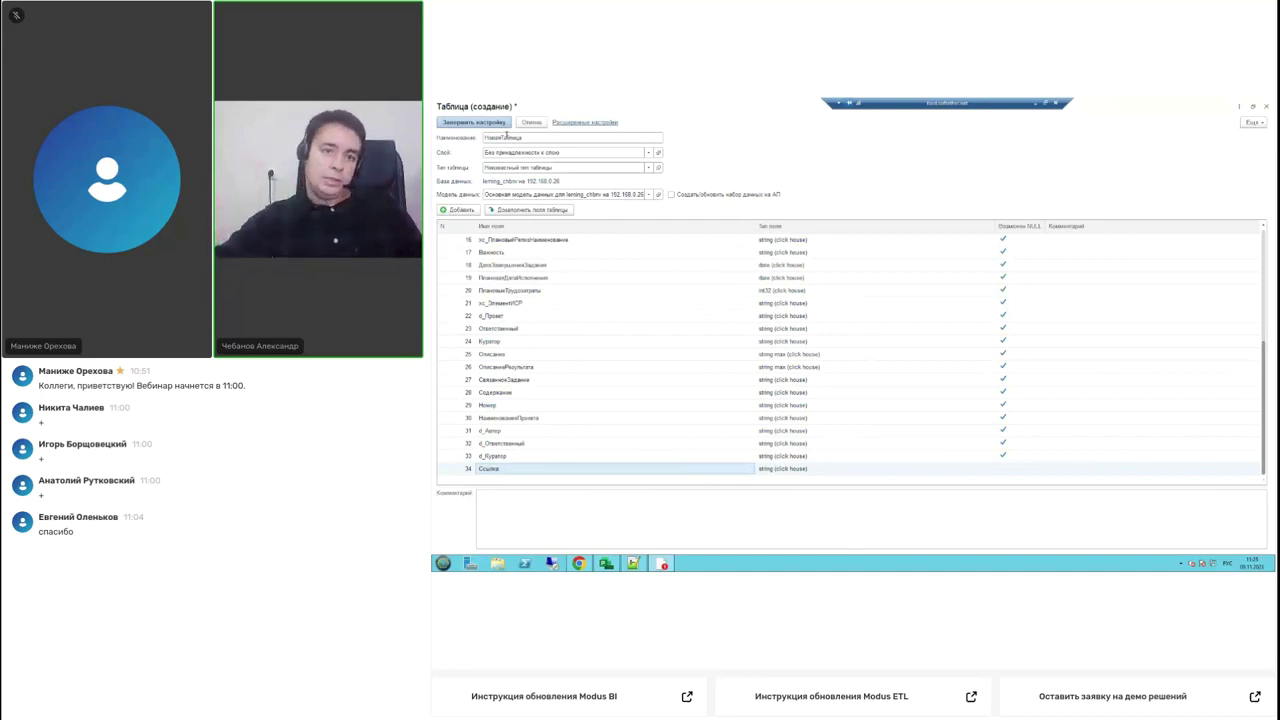
- Enable creating or updating the dataset on the analytics portal, check the data model's portal and source parameters, and save them
left_click(671, 195)
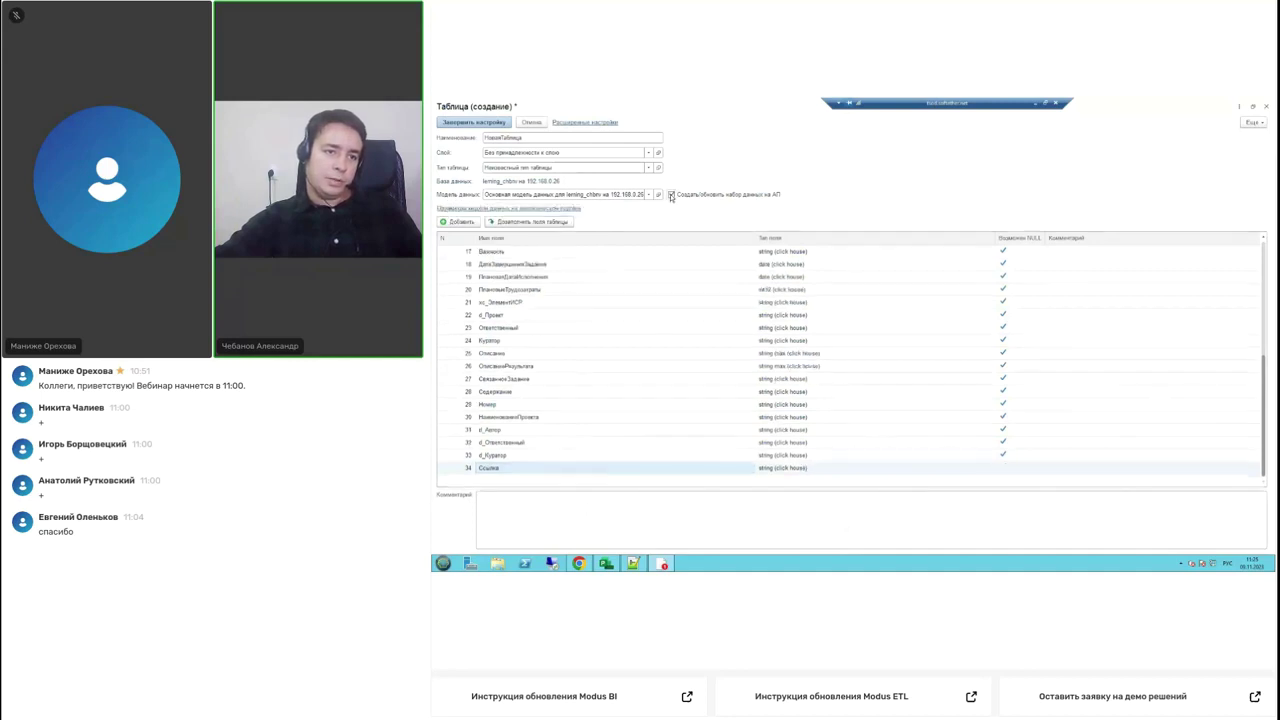
left_click(560, 209)
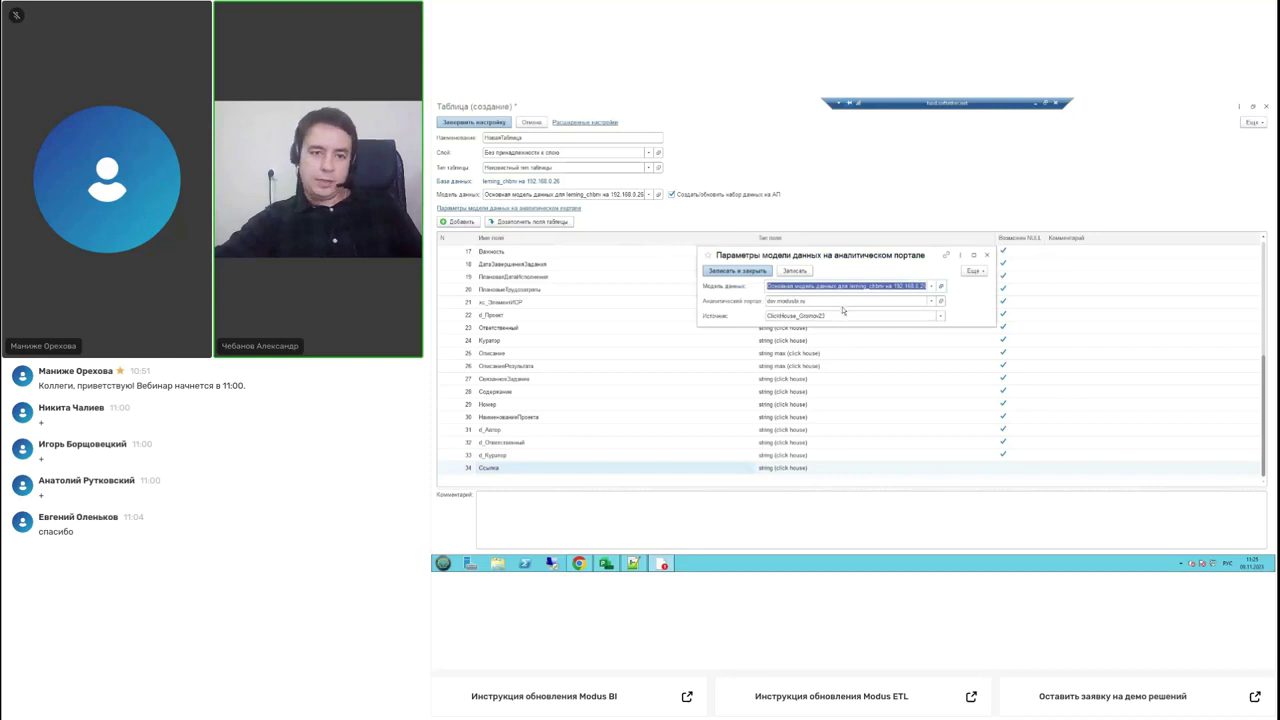
left_click(796, 288)
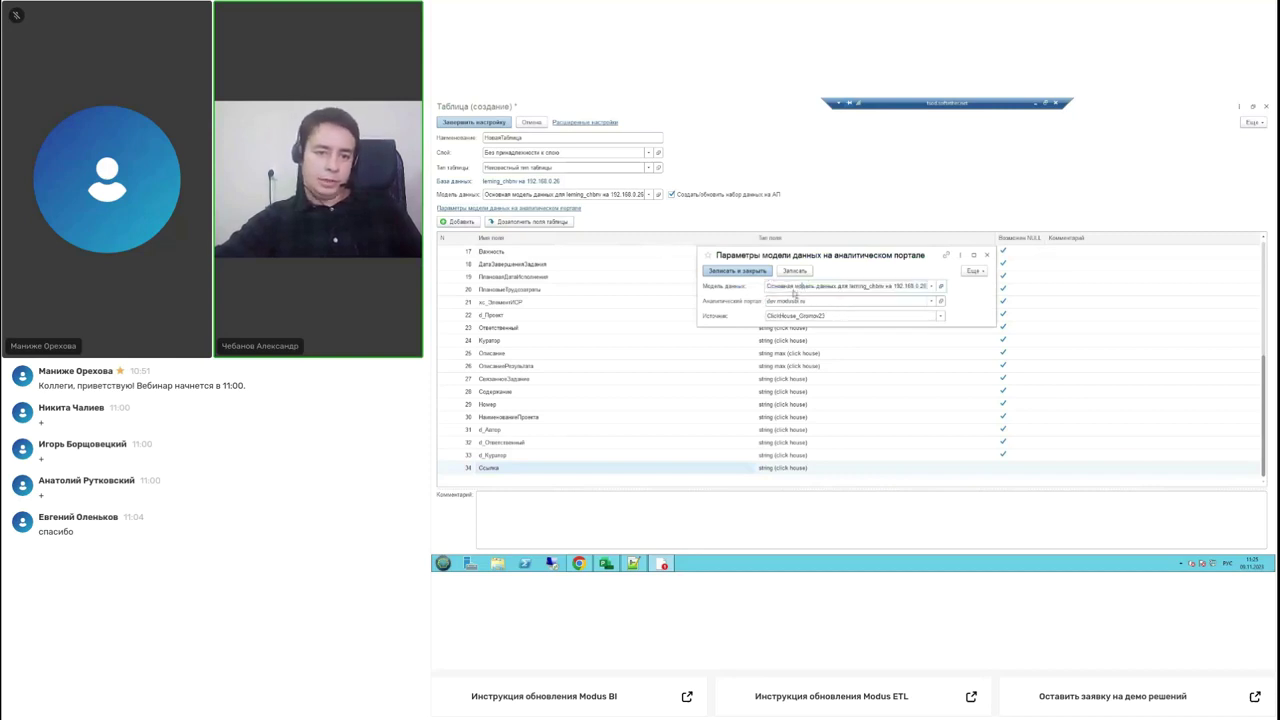
double_click(804, 301)
left_click(804, 301)
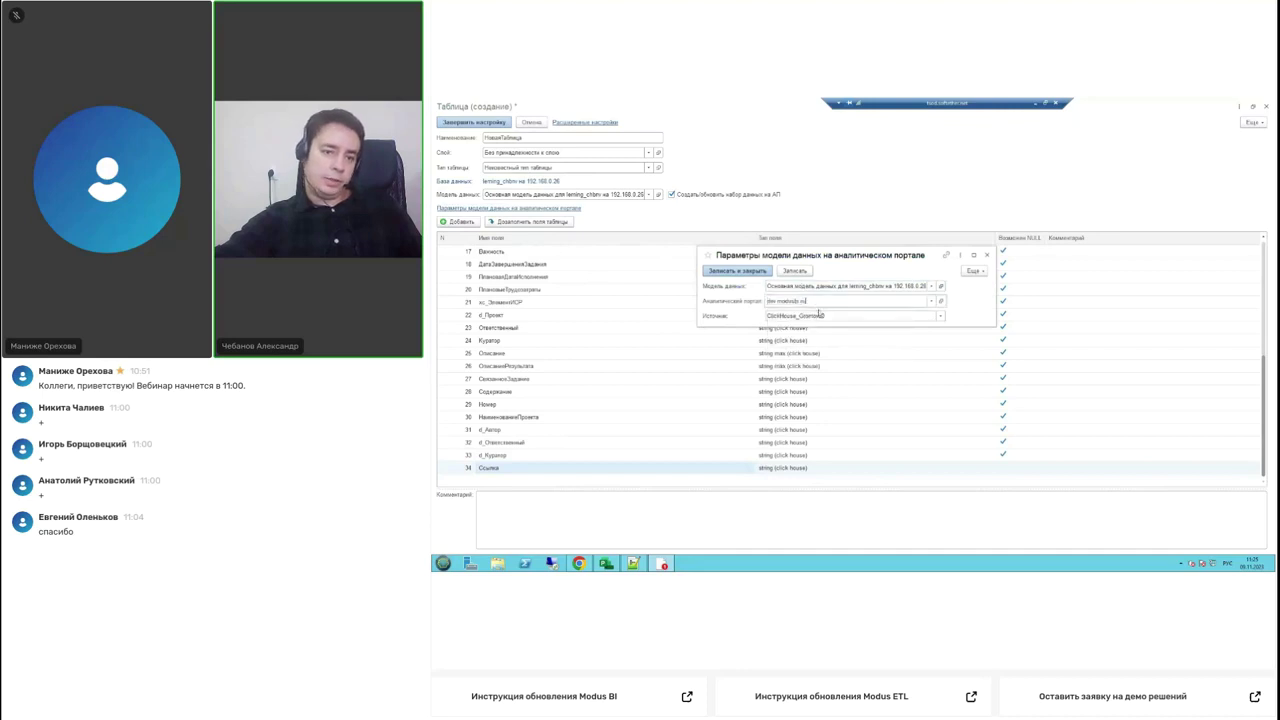
double_click(825, 315)
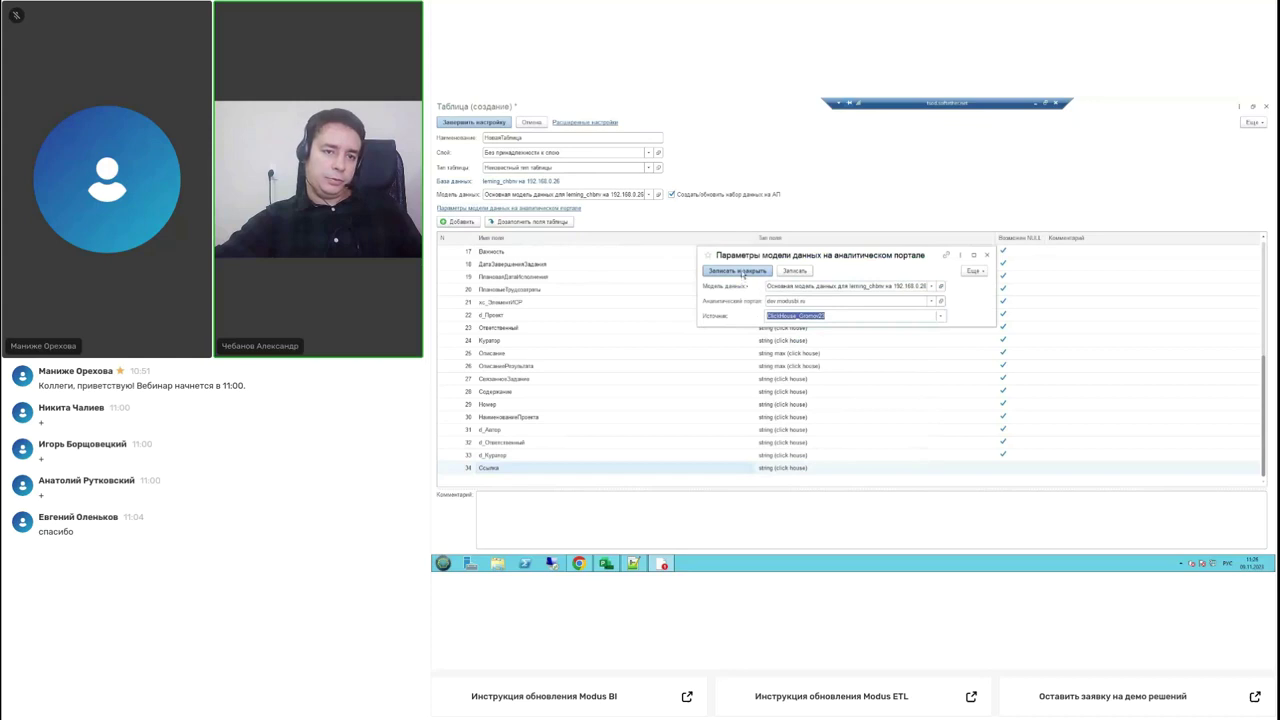
left_click(742, 272)
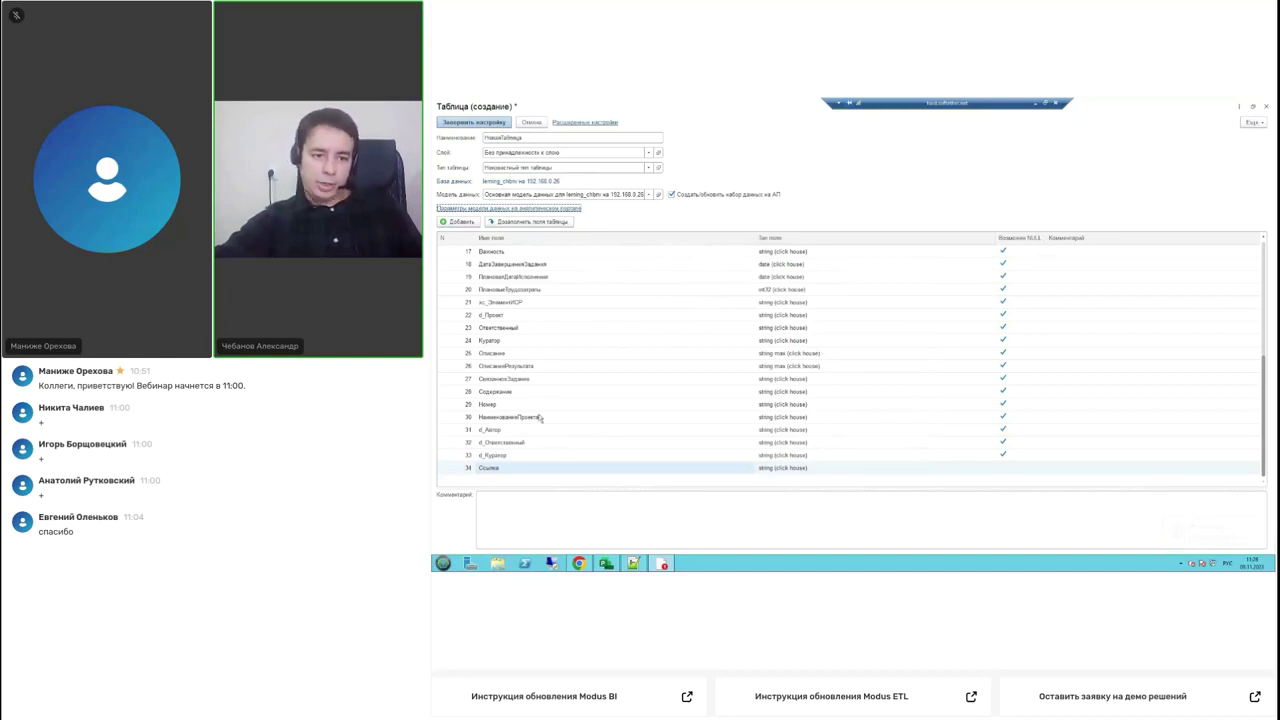
scroll(797, 358, "up", 5)
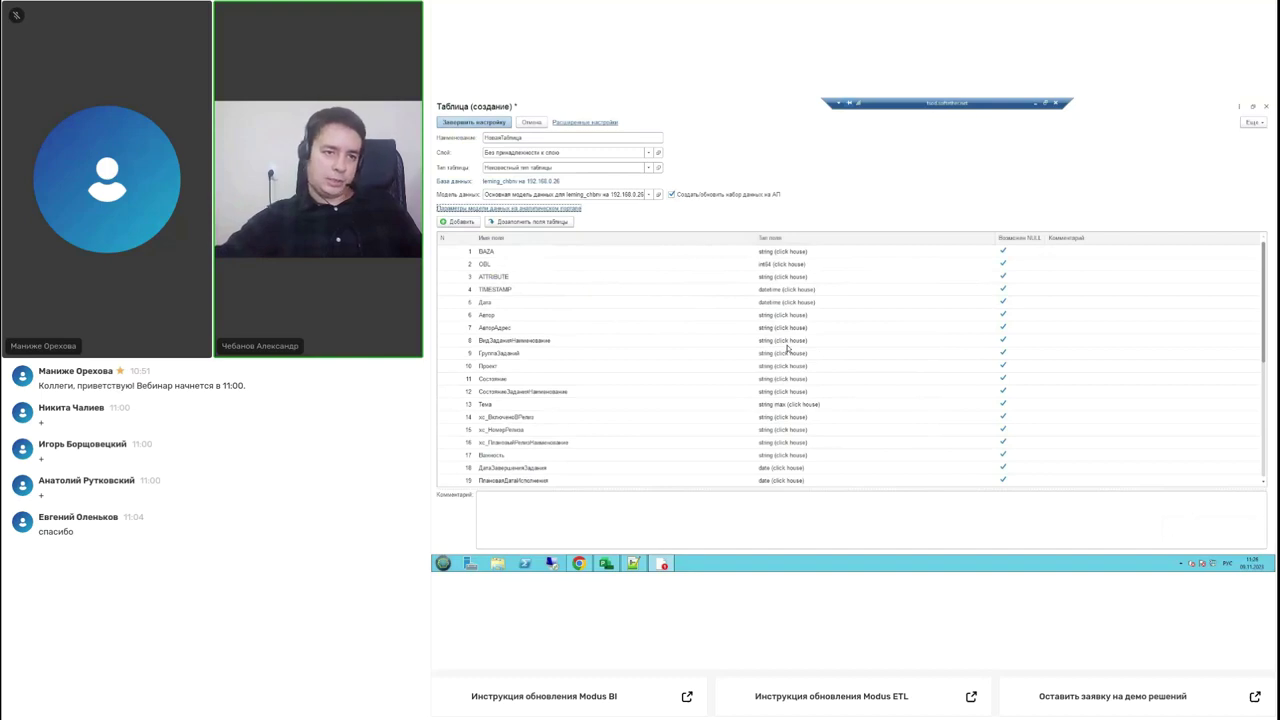
- Close the table creation form and the data transfer wizard without saving their changes
left_click(1265, 106)
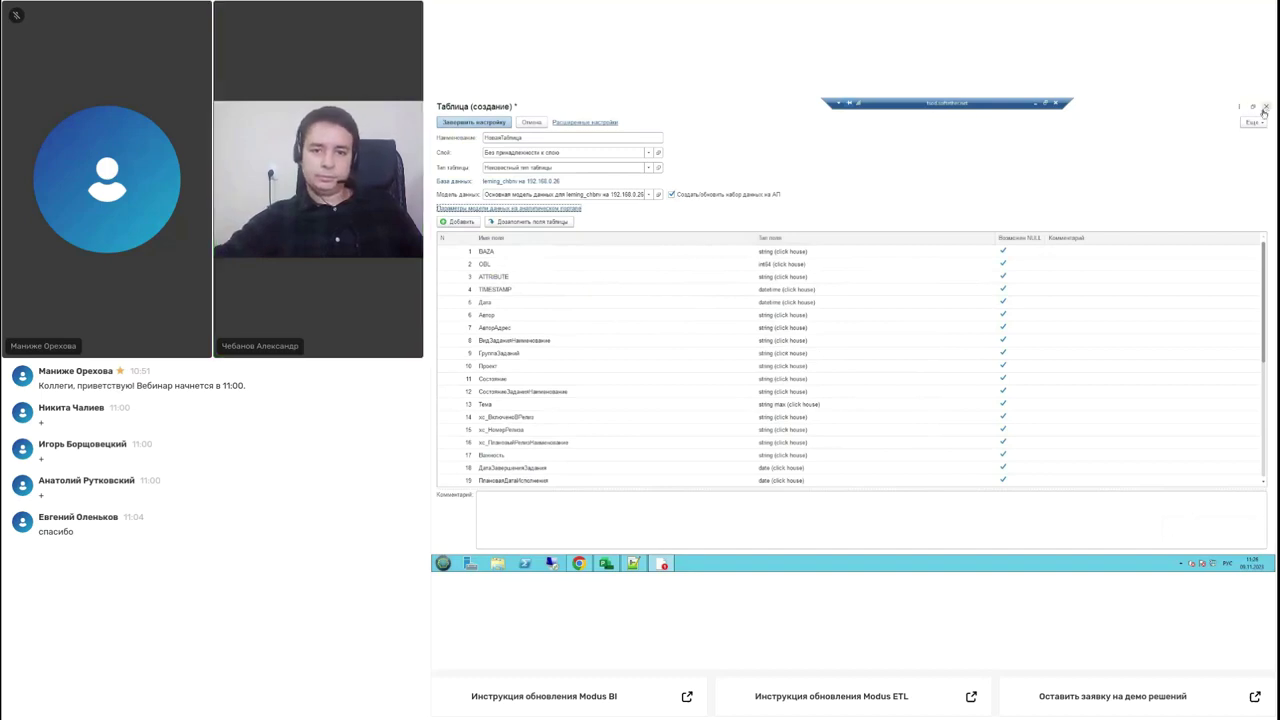
left_click(894, 350)
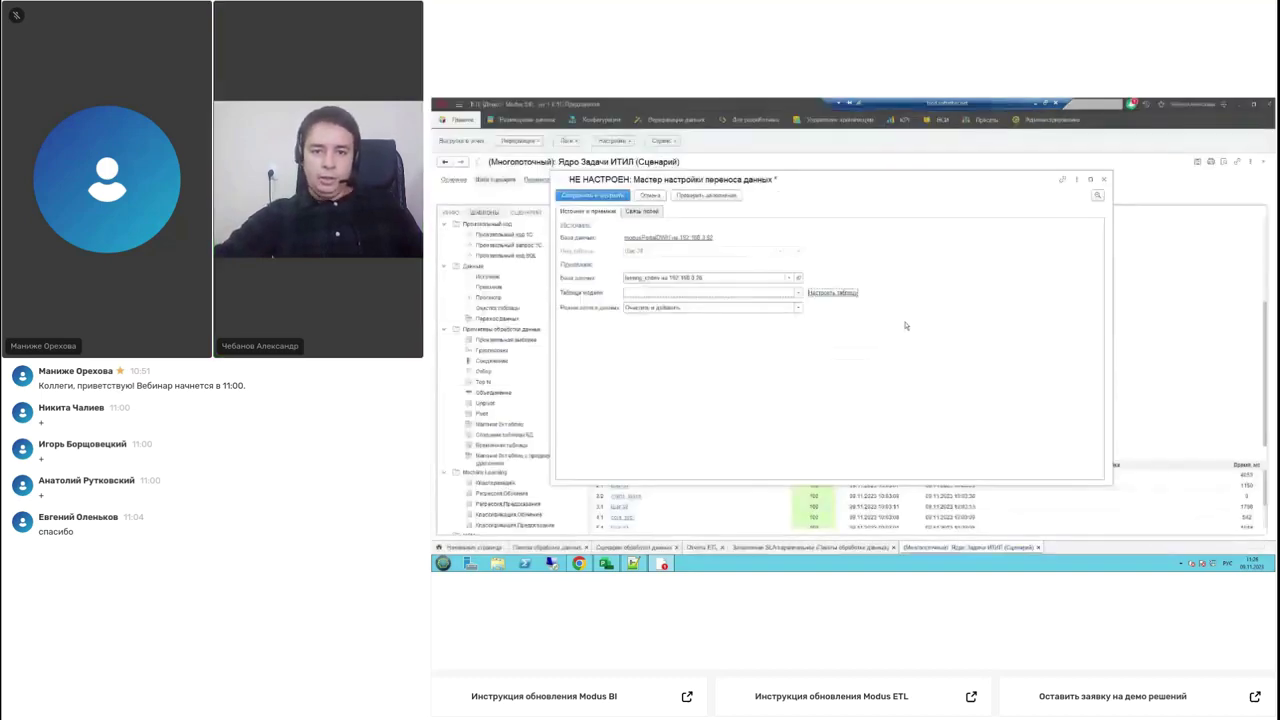
left_click(1104, 180)
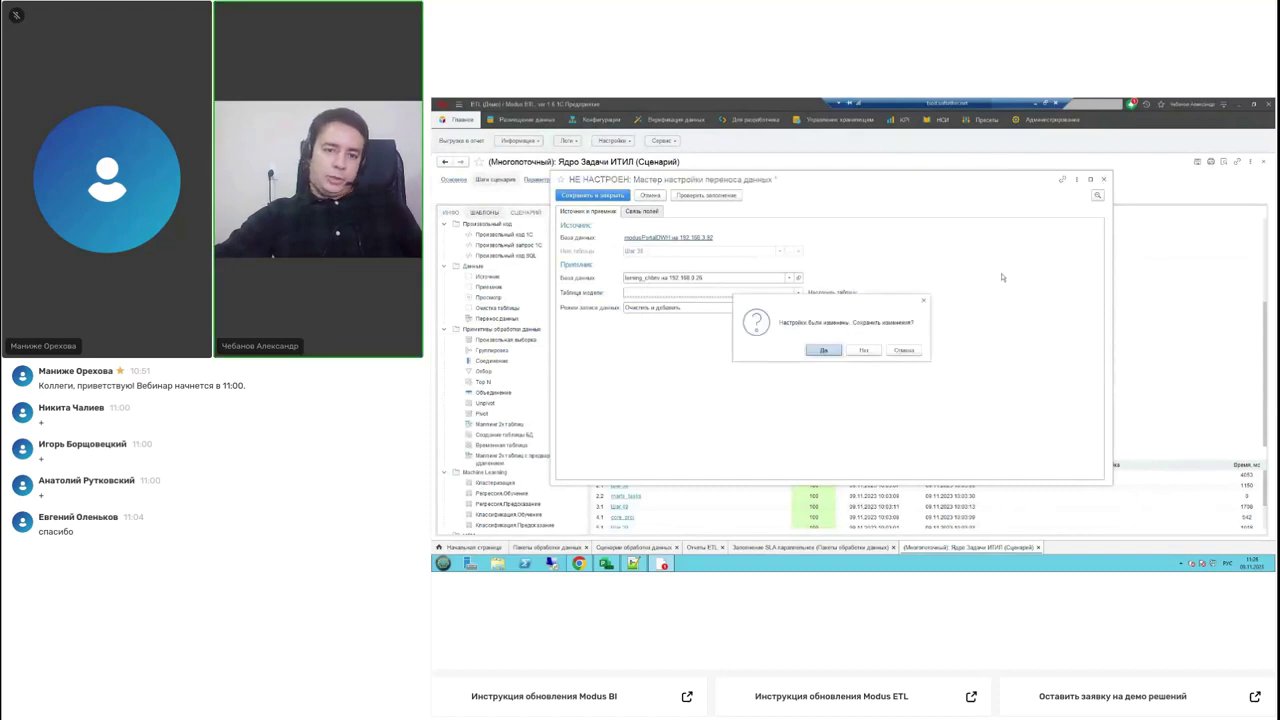
left_click(866, 356)
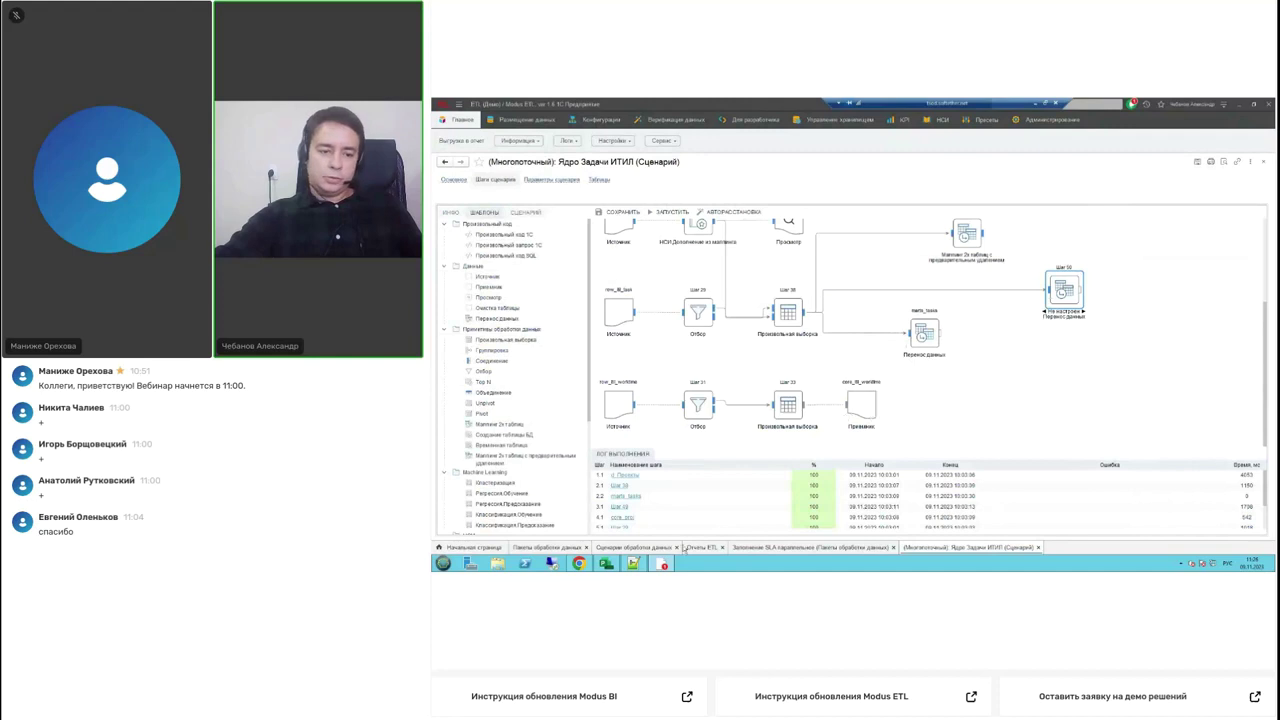
- Find the scenario Перенос ДЕМО произвольный код among the data processing scenarios and show its step diagram
left_click(700, 547)
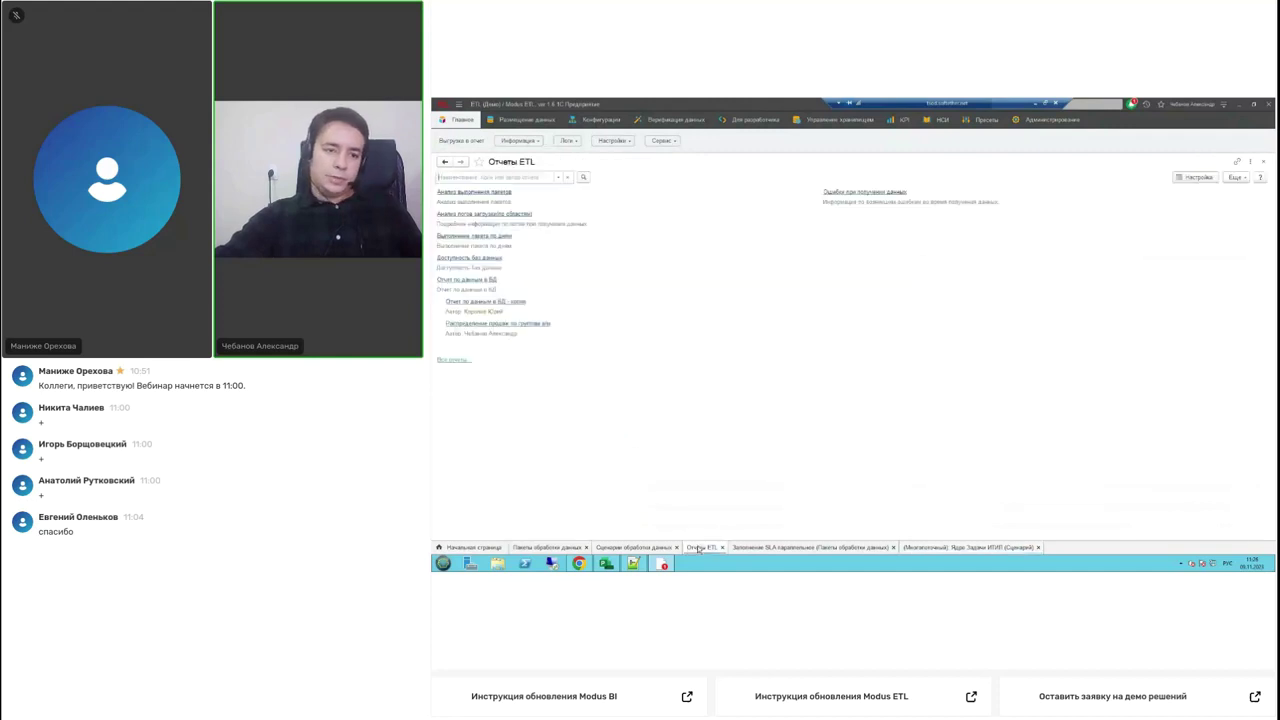
left_click(646, 548)
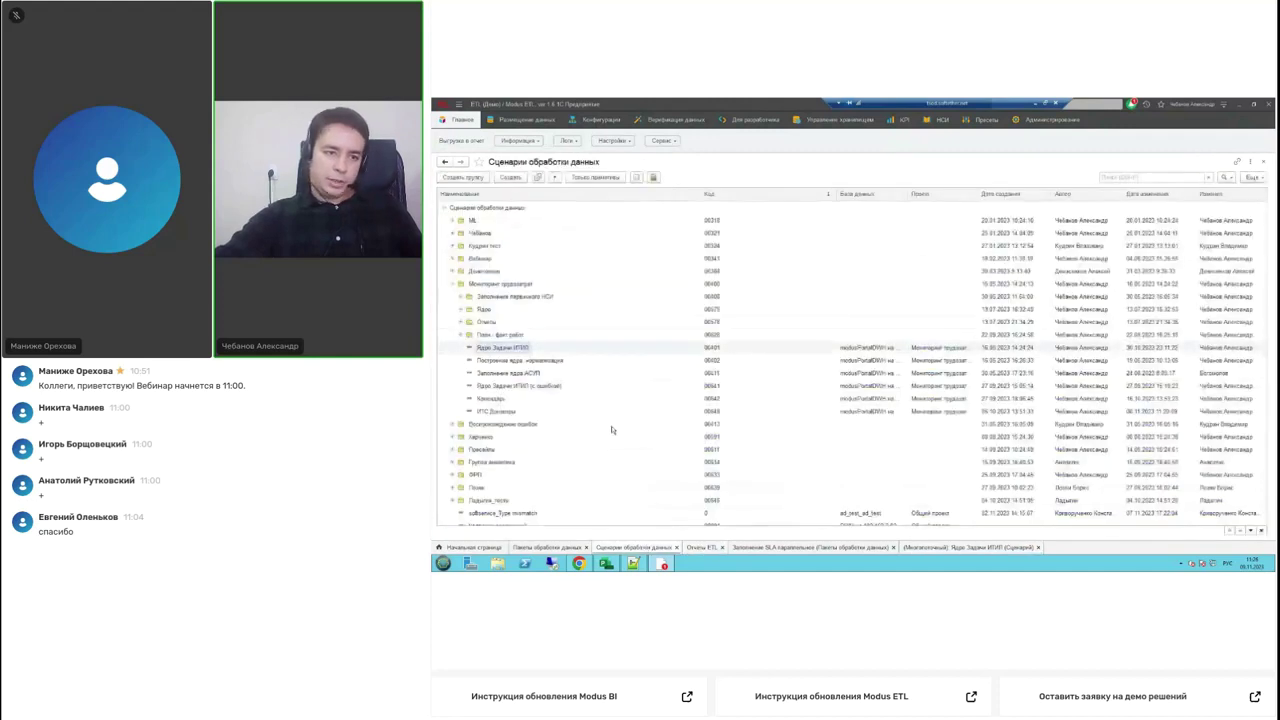
left_click(452, 284)
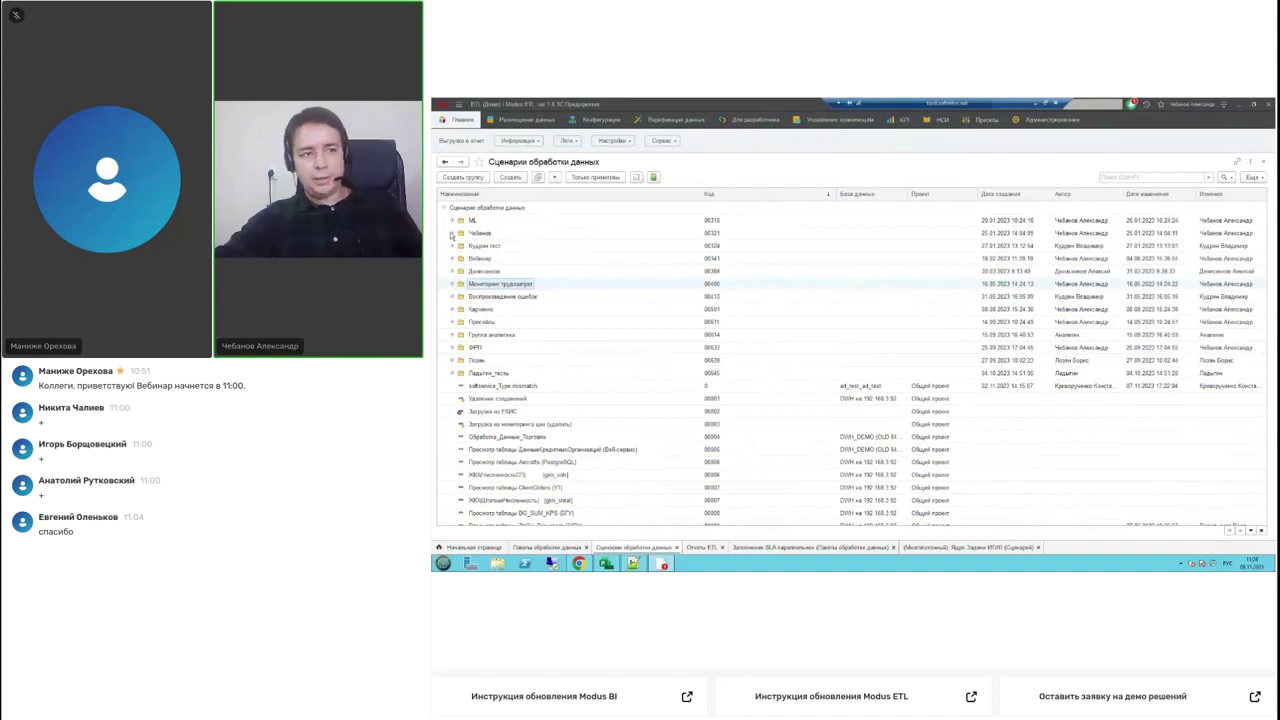
left_click(451, 234)
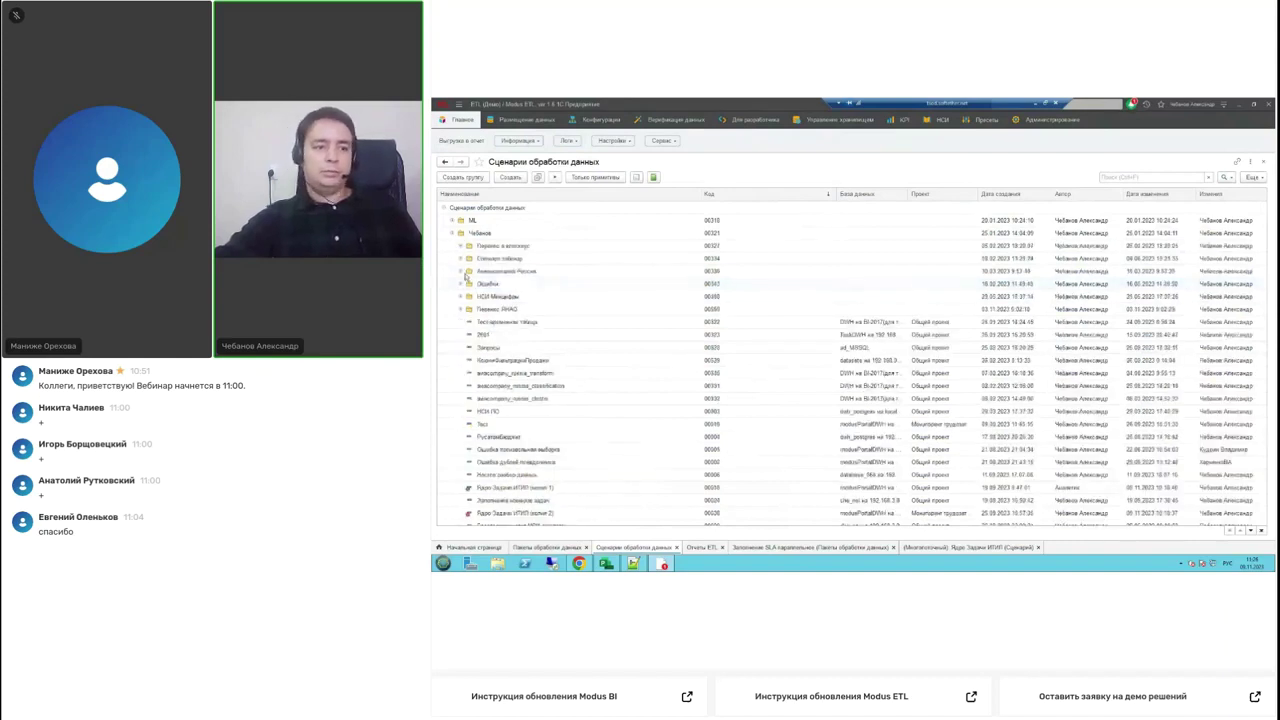
left_click(461, 247)
double_click(512, 260)
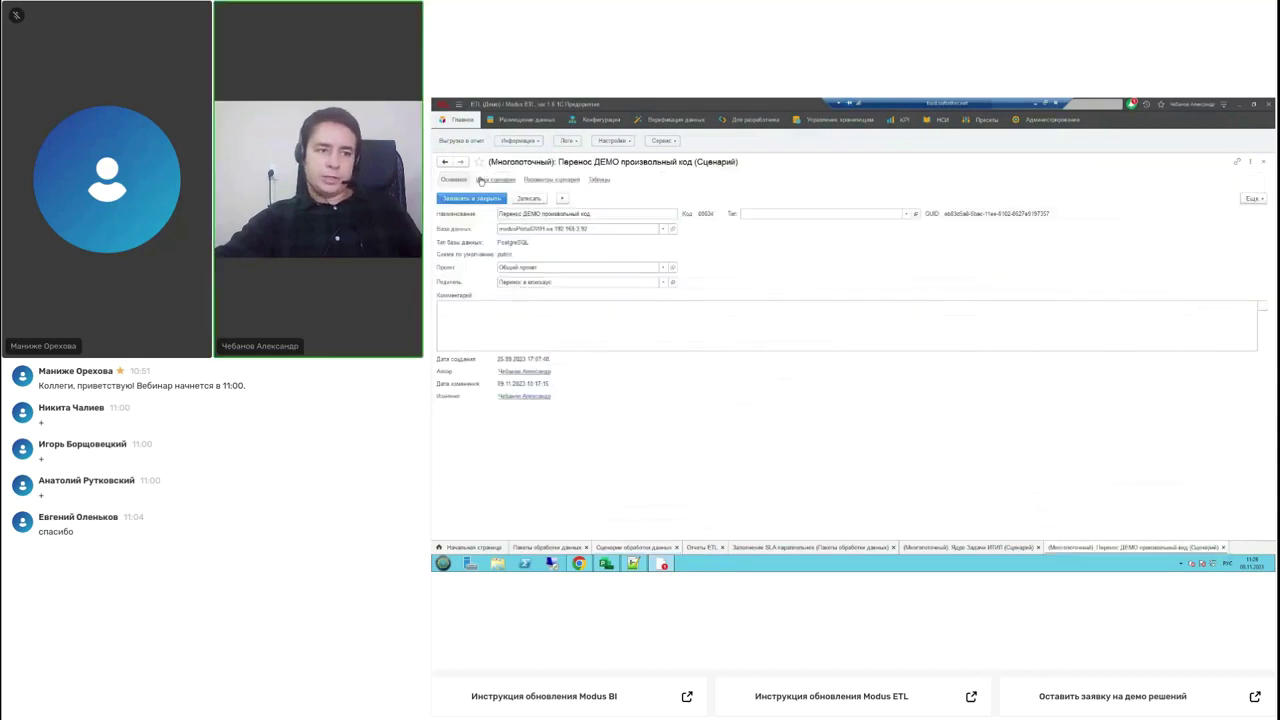
left_click(484, 180)
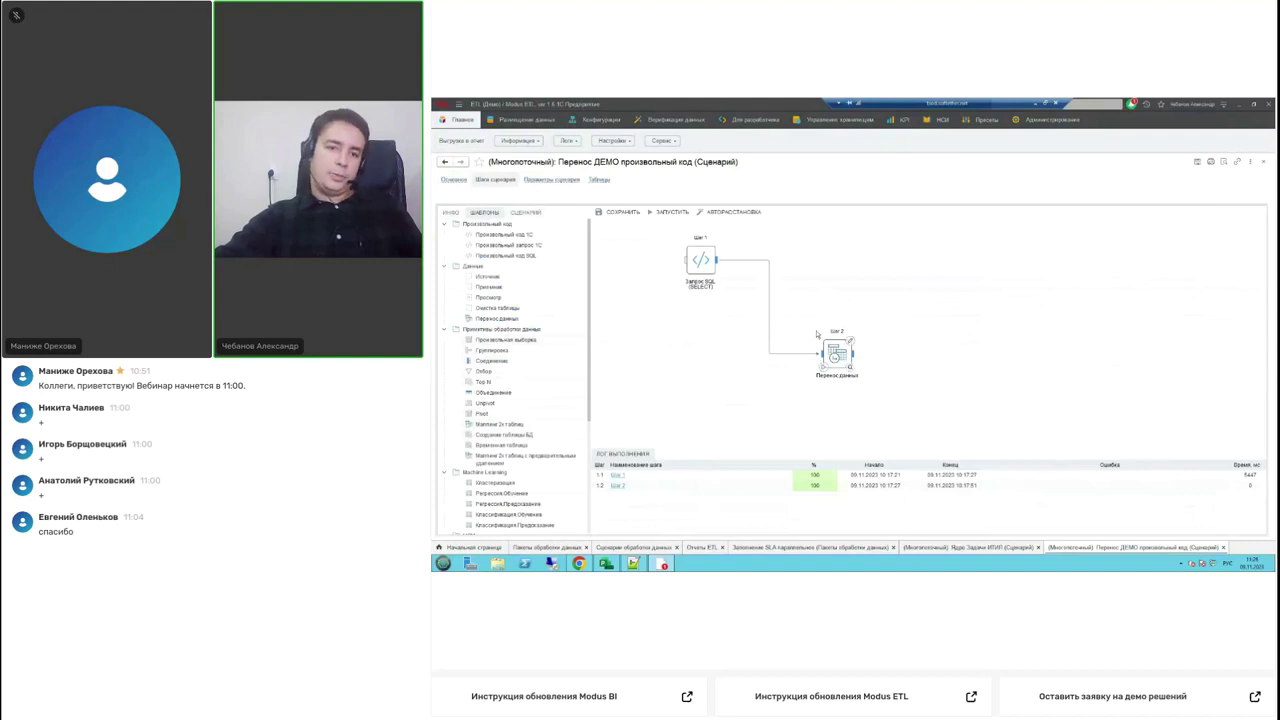
- Open the custom SQL query of Шаг 1 and examine the whole SELECT statement
left_click(712, 246)
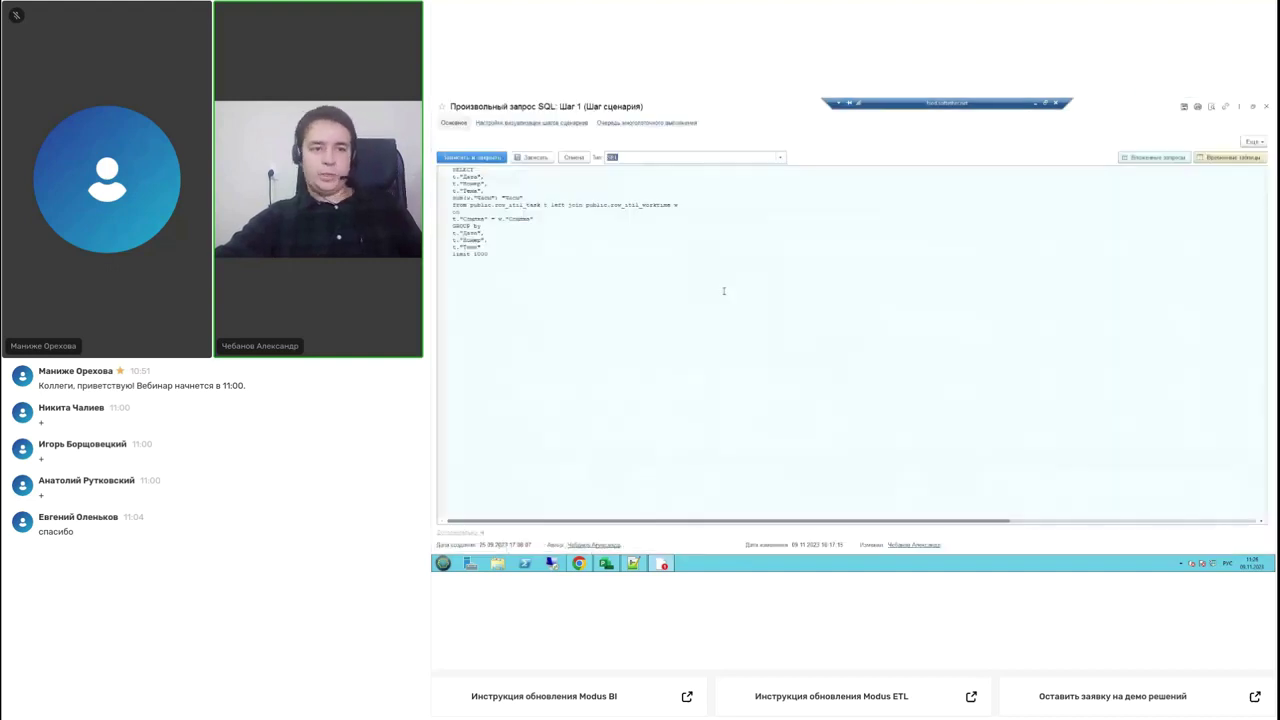
left_click_drag(514, 253, 434, 181)
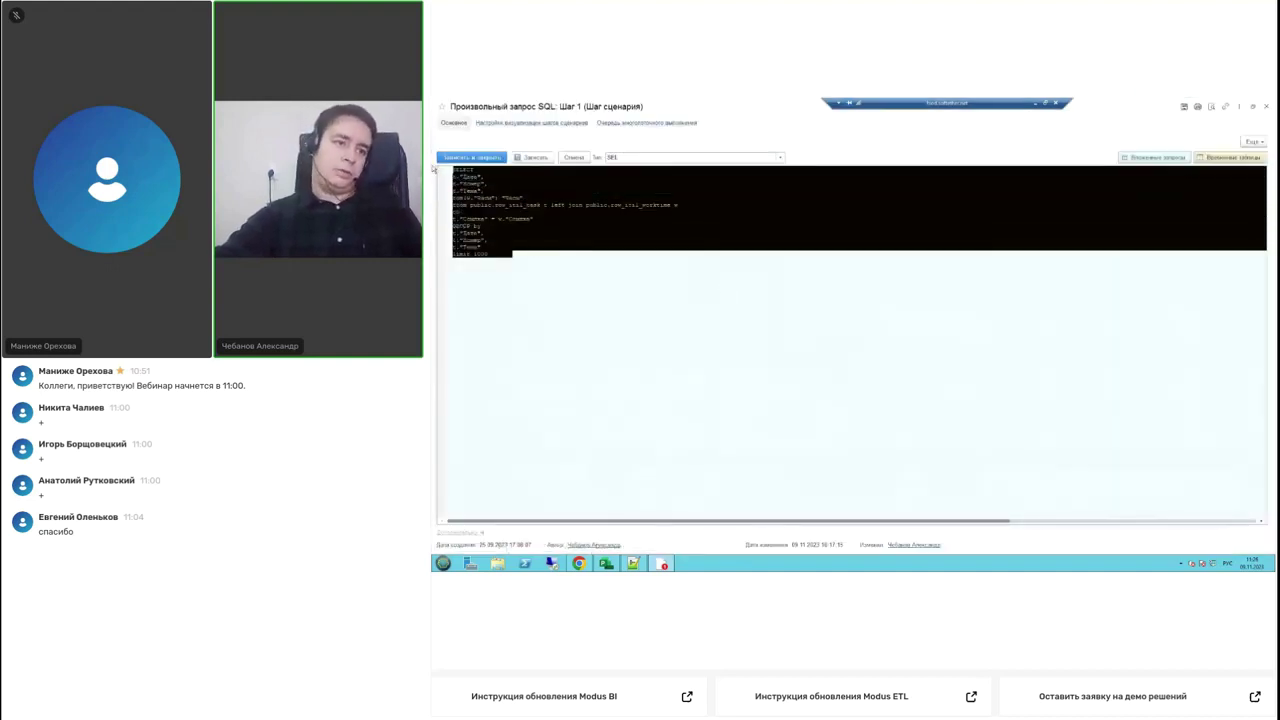
left_click(496, 226)
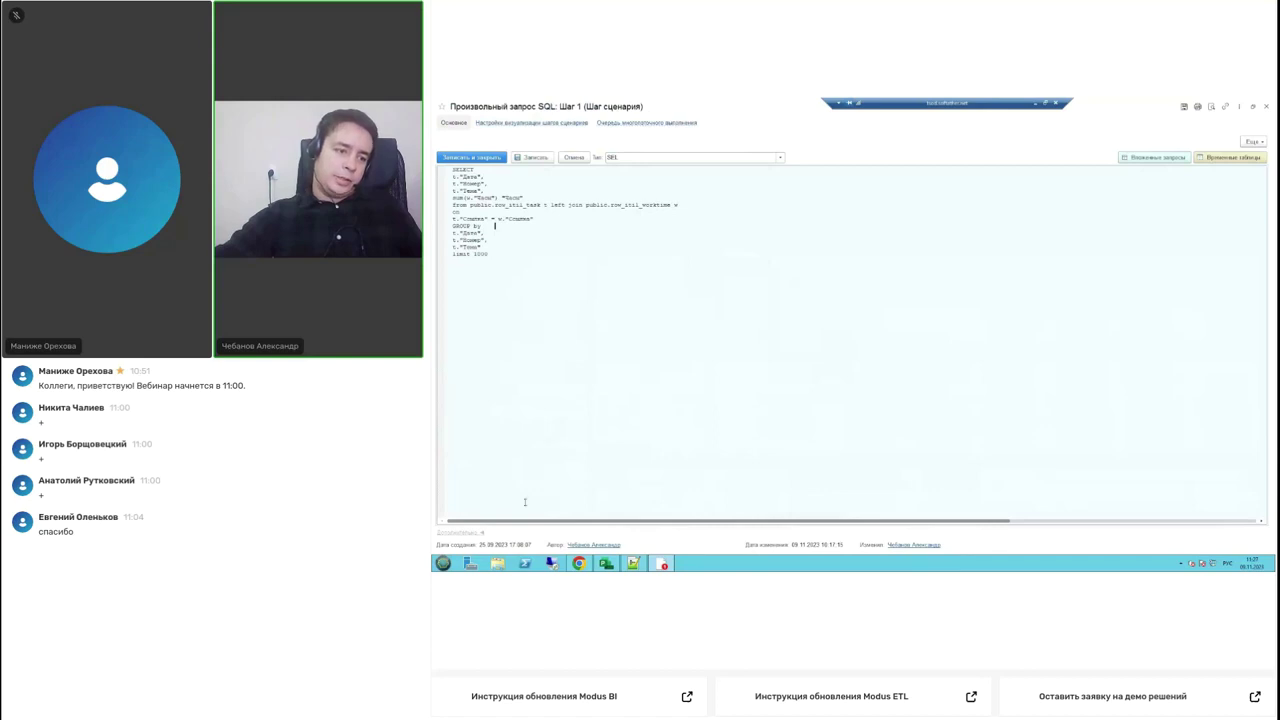
- Refill the resulting table's fields in the data structure of Шаг 1, check the Часы field type, and close the step
left_click(476, 533)
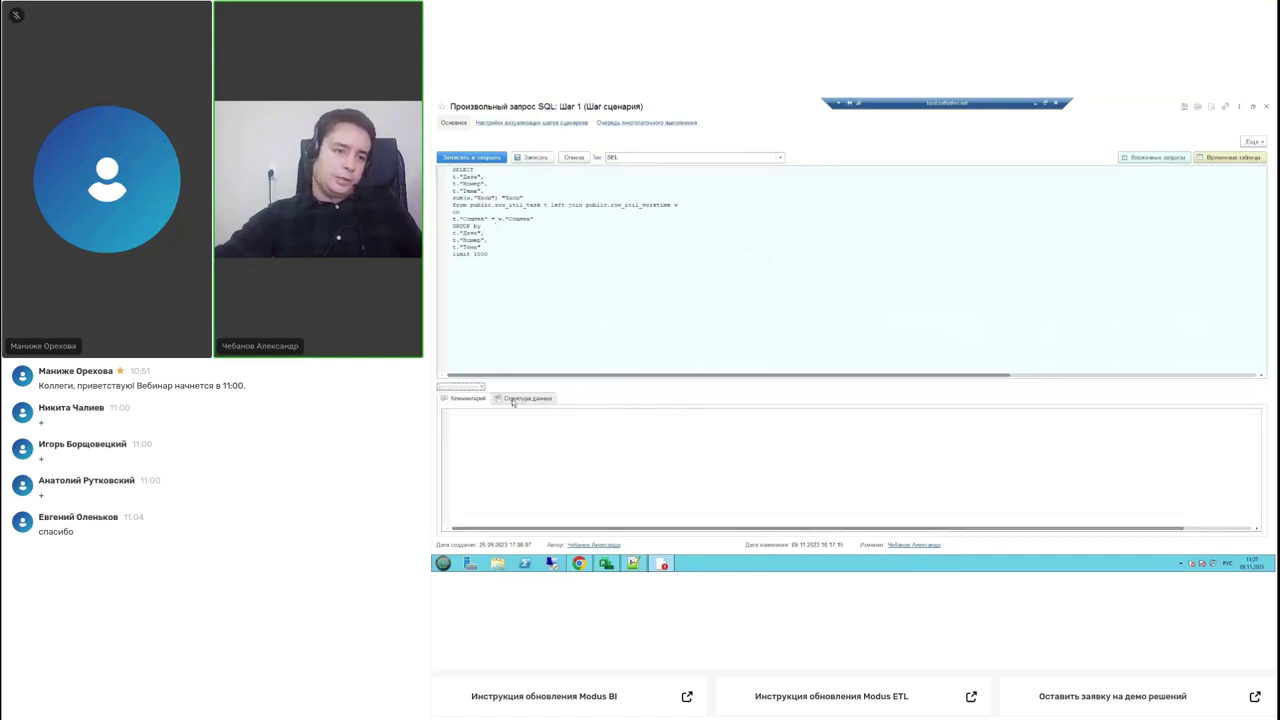
left_click(514, 399)
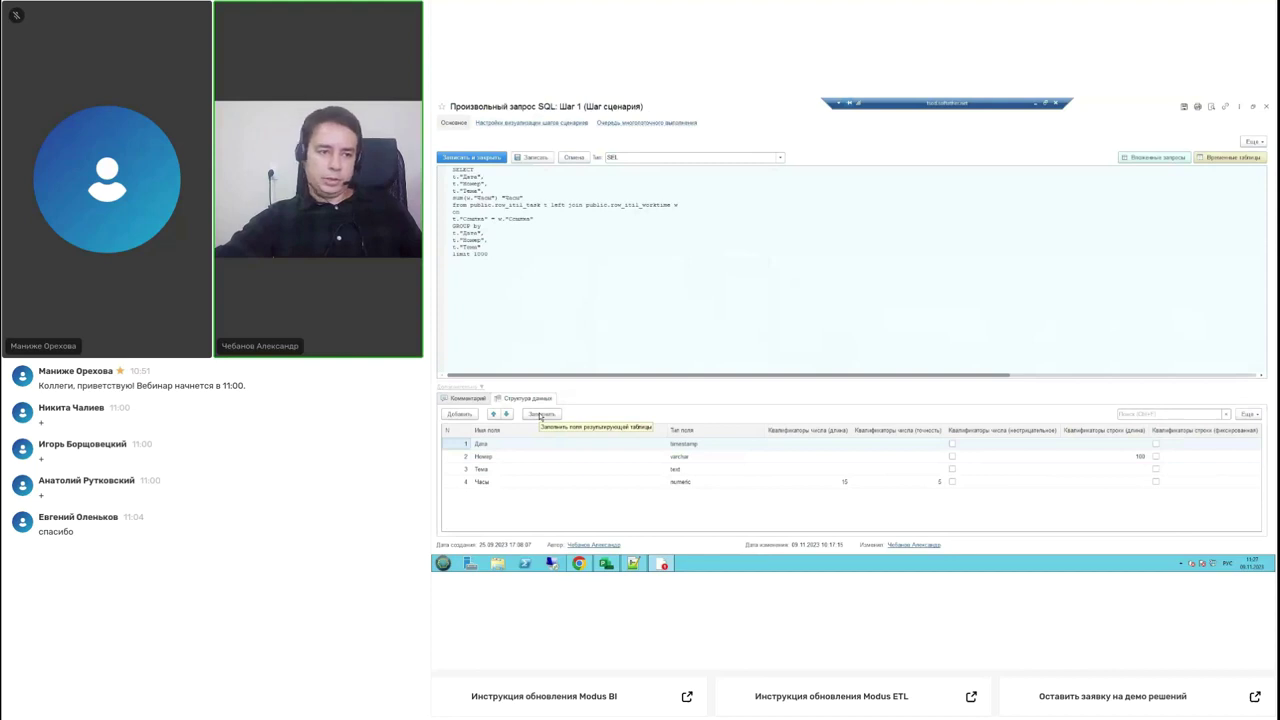
left_click(540, 414)
left_click(889, 349)
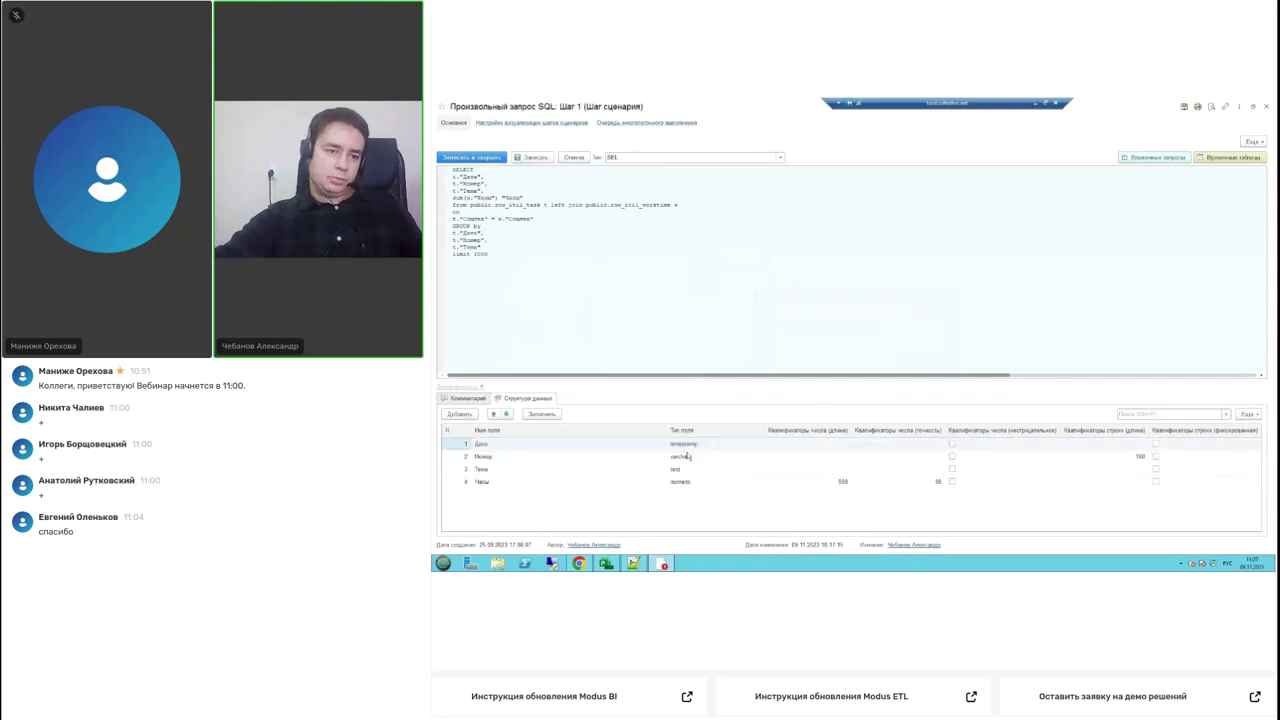
left_click(680, 482)
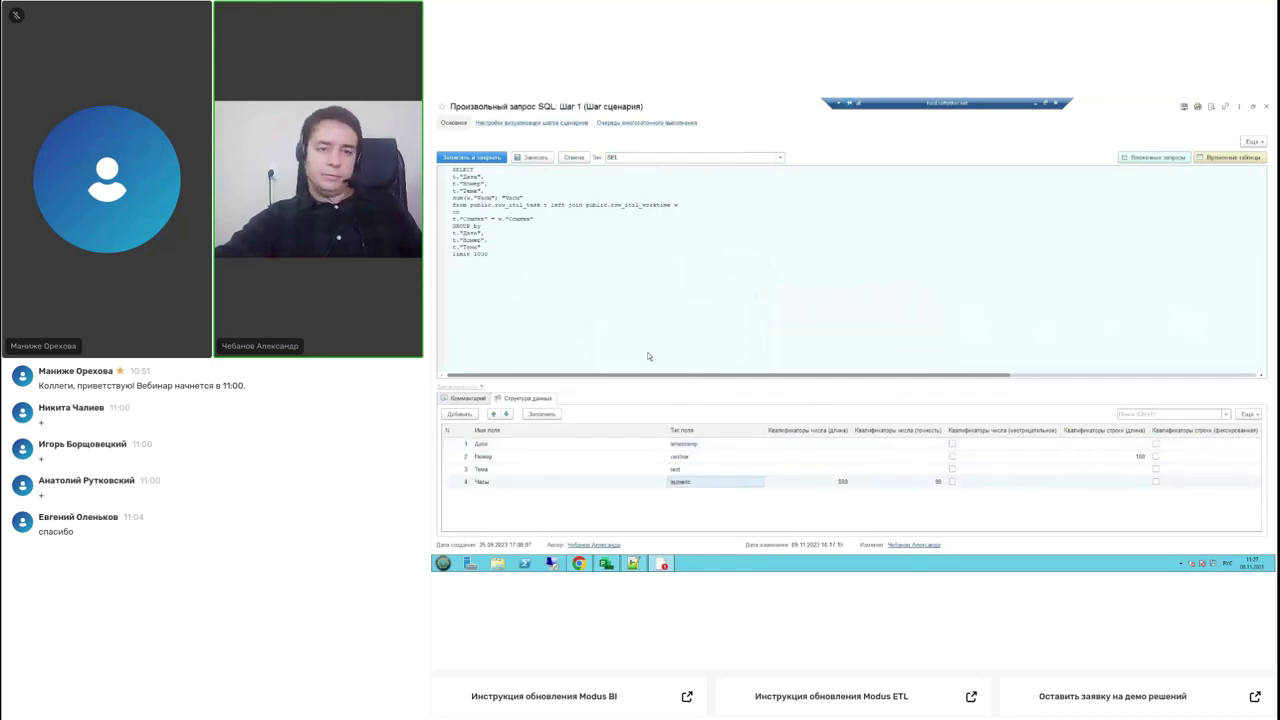
left_click_drag(555, 264, 445, 174)
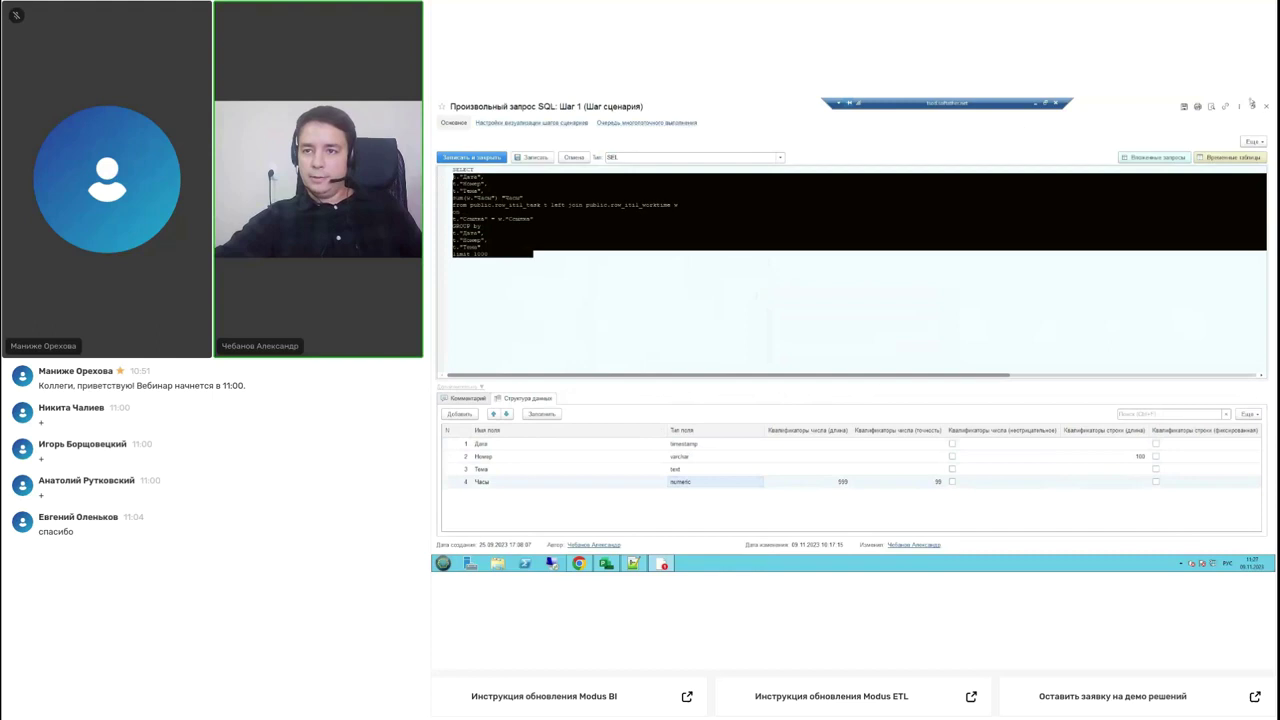
left_click(1264, 107)
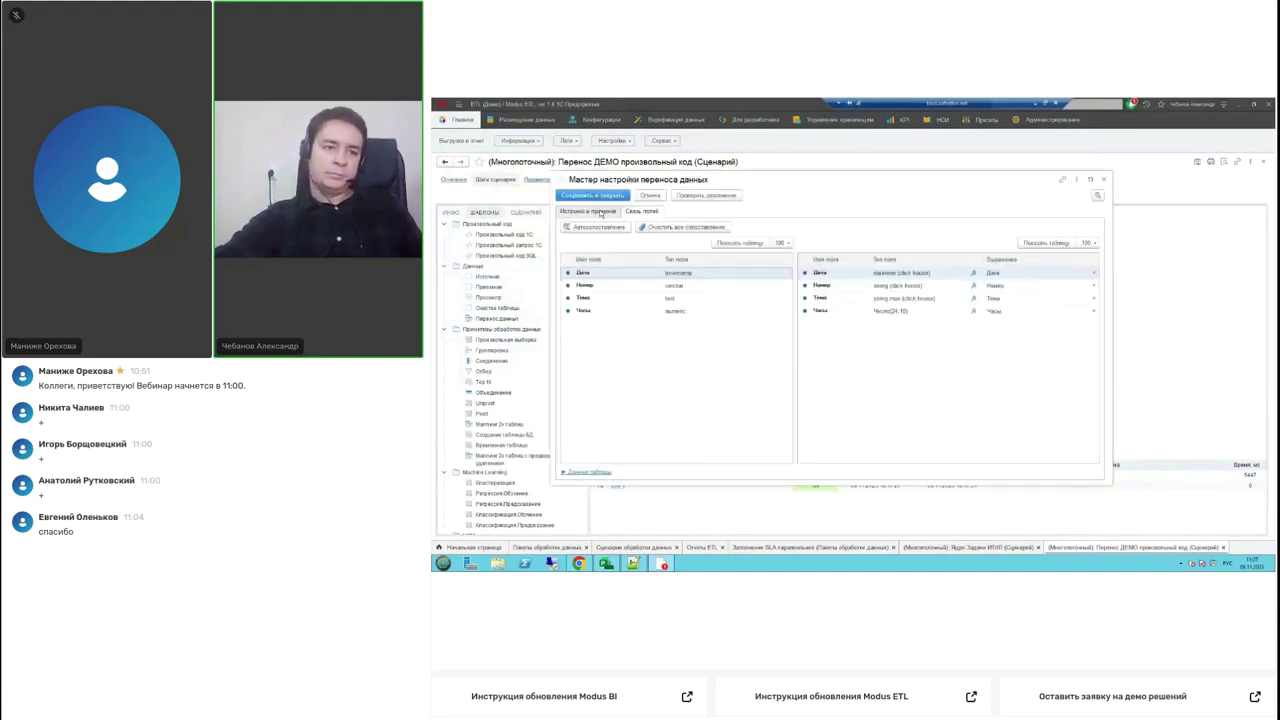
- Try to complete the m_demo target table setup with creating or updating the analytics portal dataset enabled, and close the table form
left_click(600, 213)
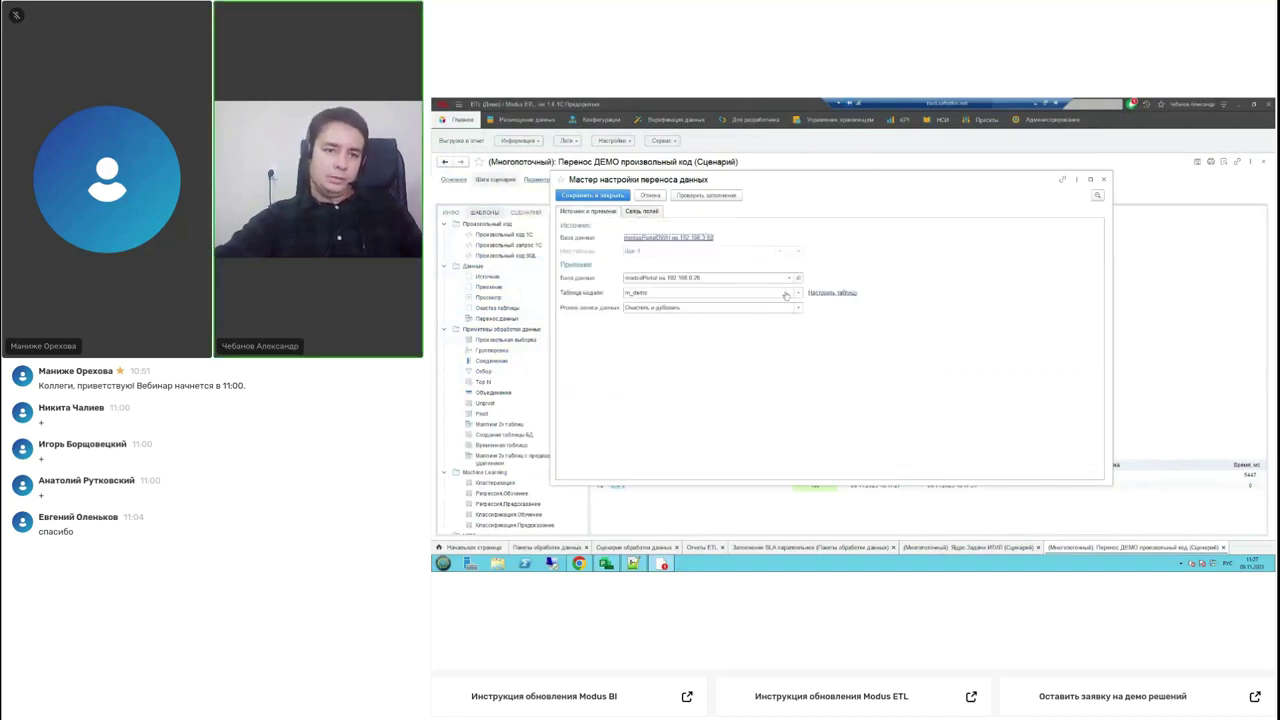
left_click(846, 292)
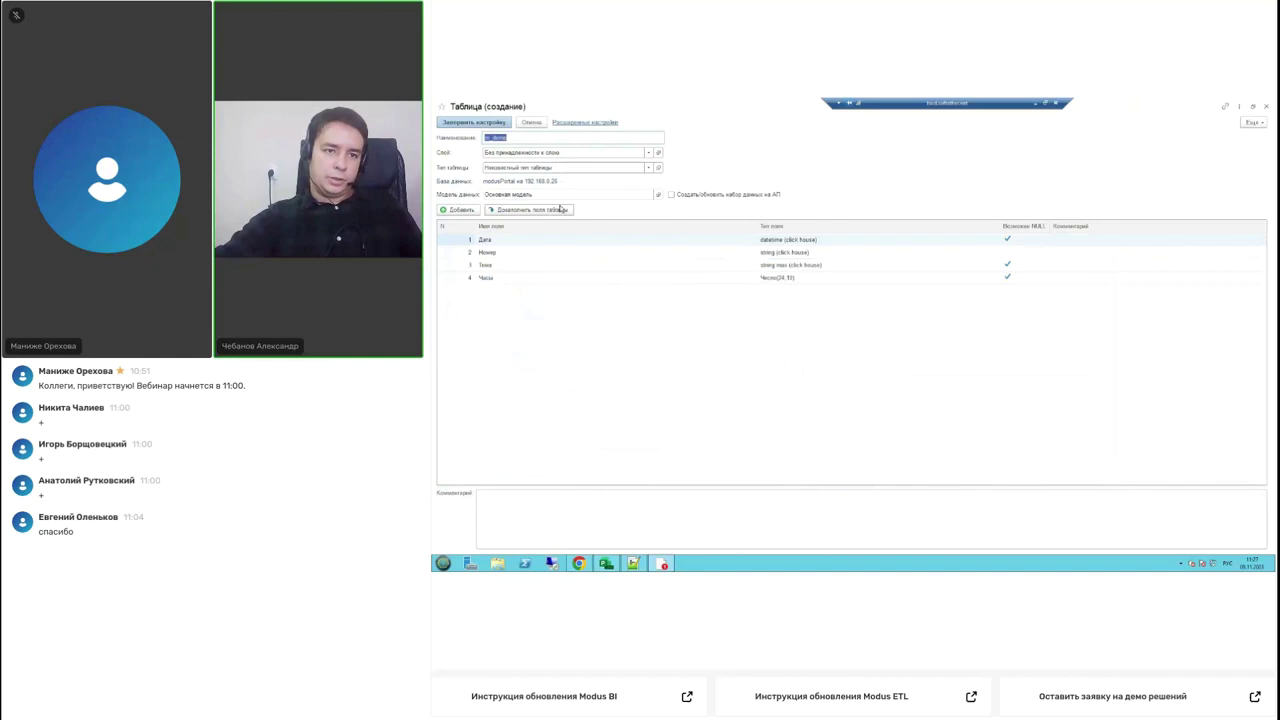
left_click(671, 195)
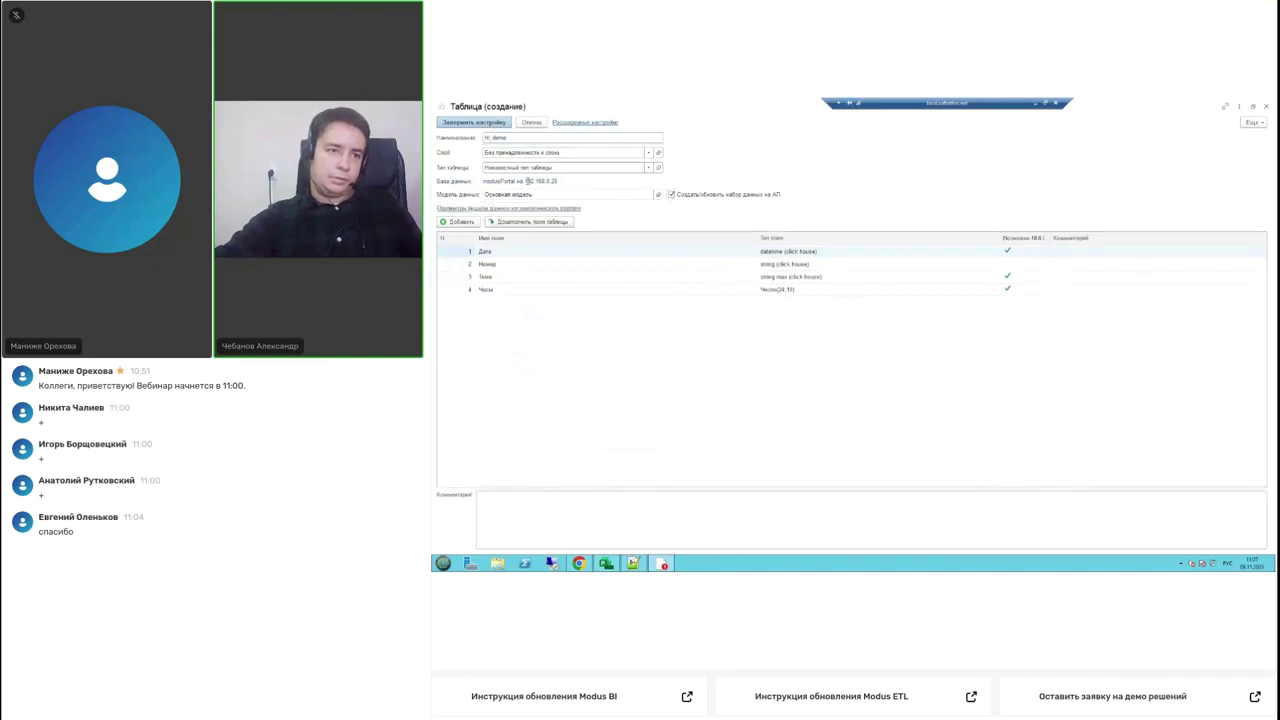
left_click(474, 123)
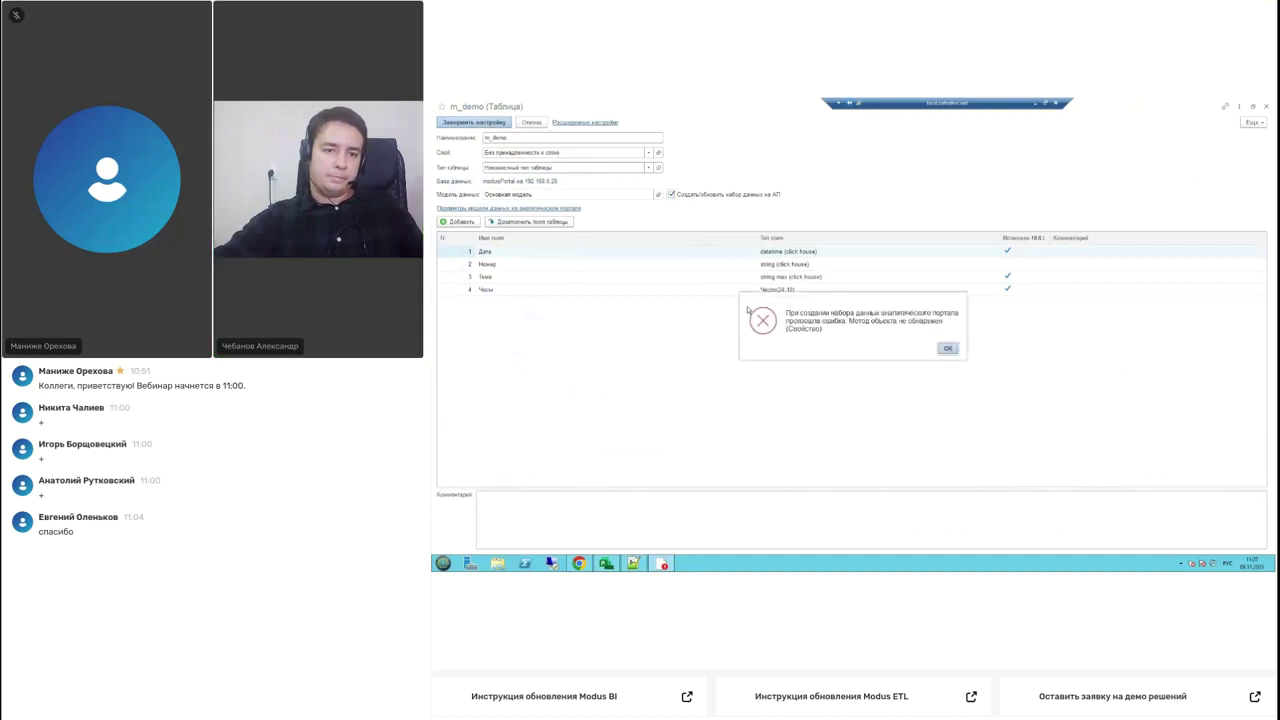
left_click(948, 348)
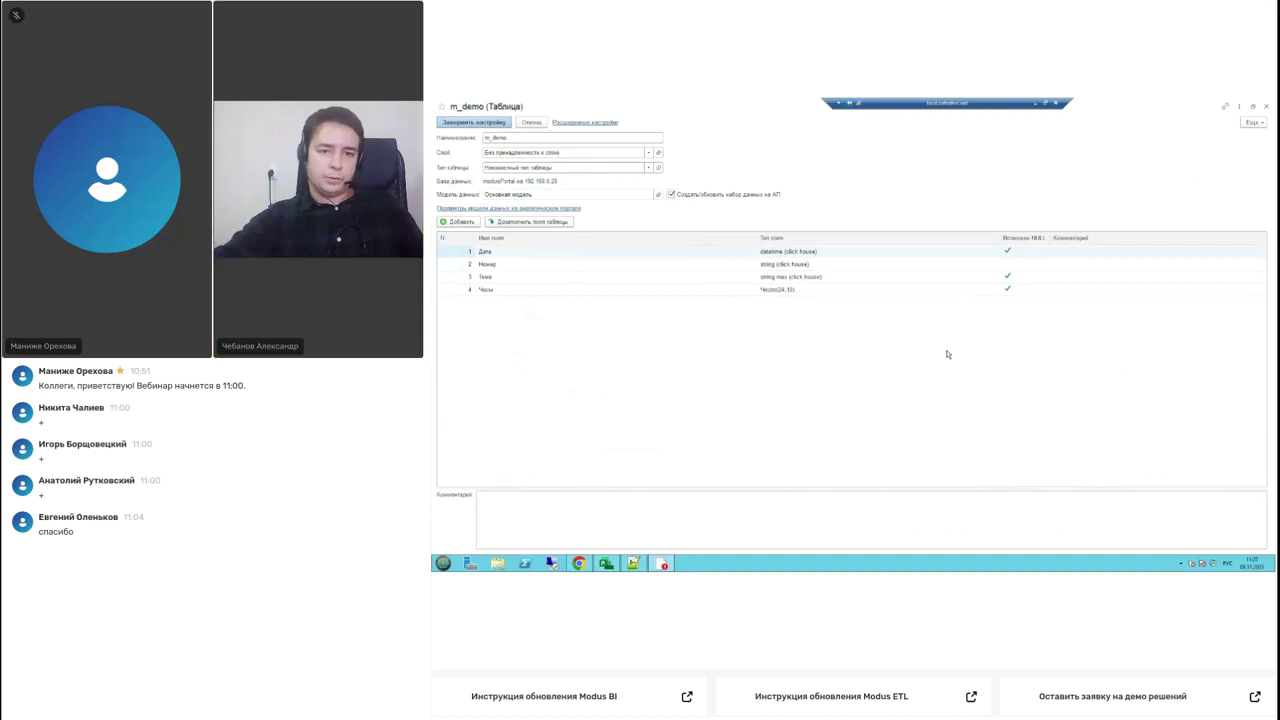
left_click(1266, 106)
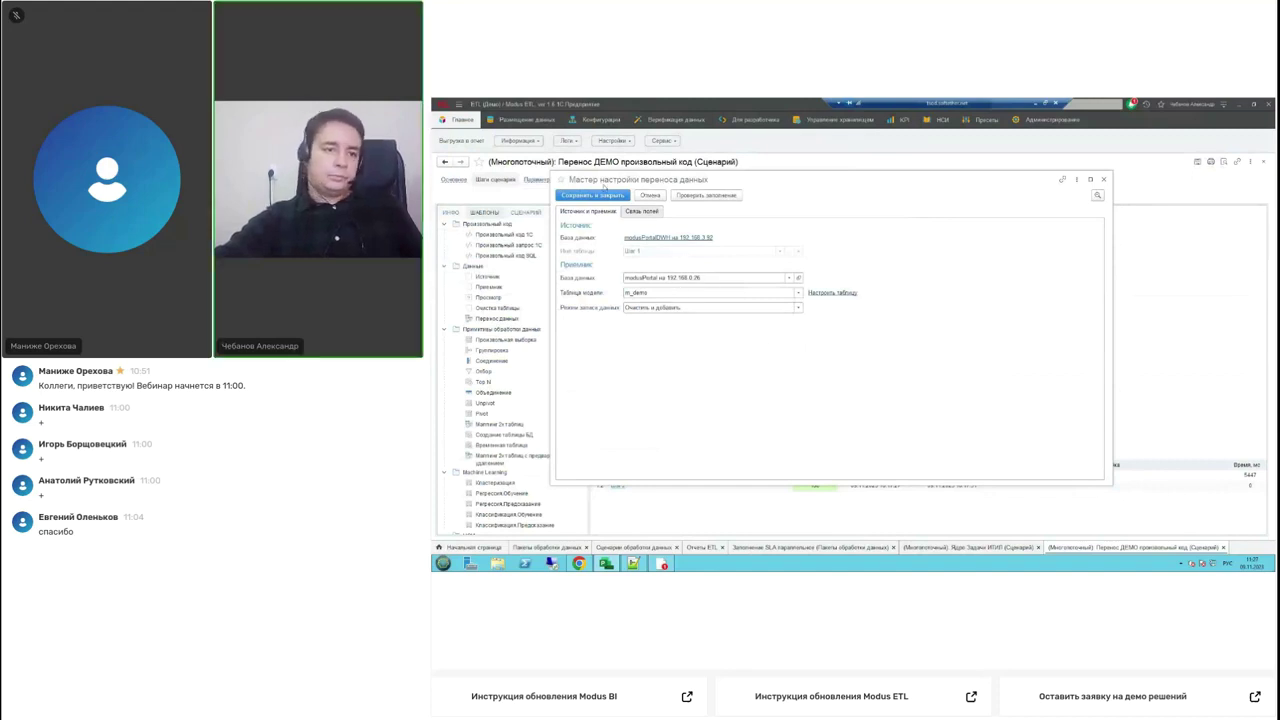
- Save the data transfer settings and preview the m_demo table's data from the transfer step
left_click(602, 198)
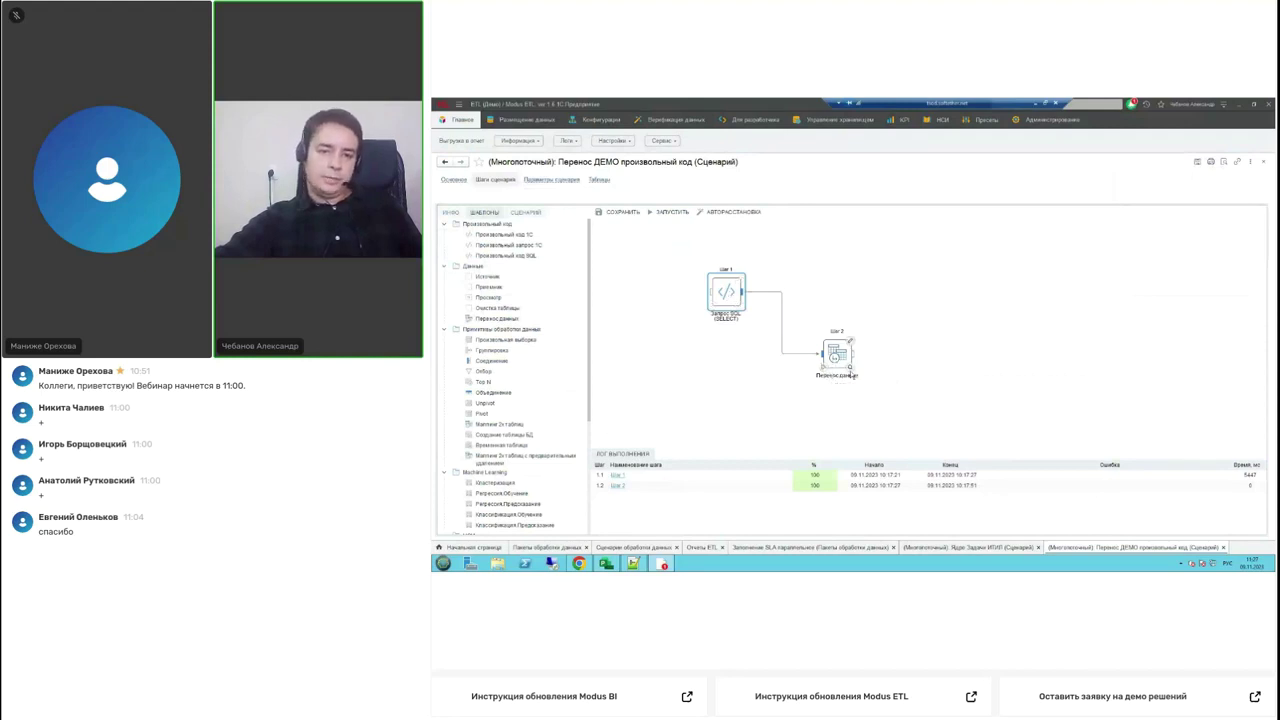
left_click(850, 368)
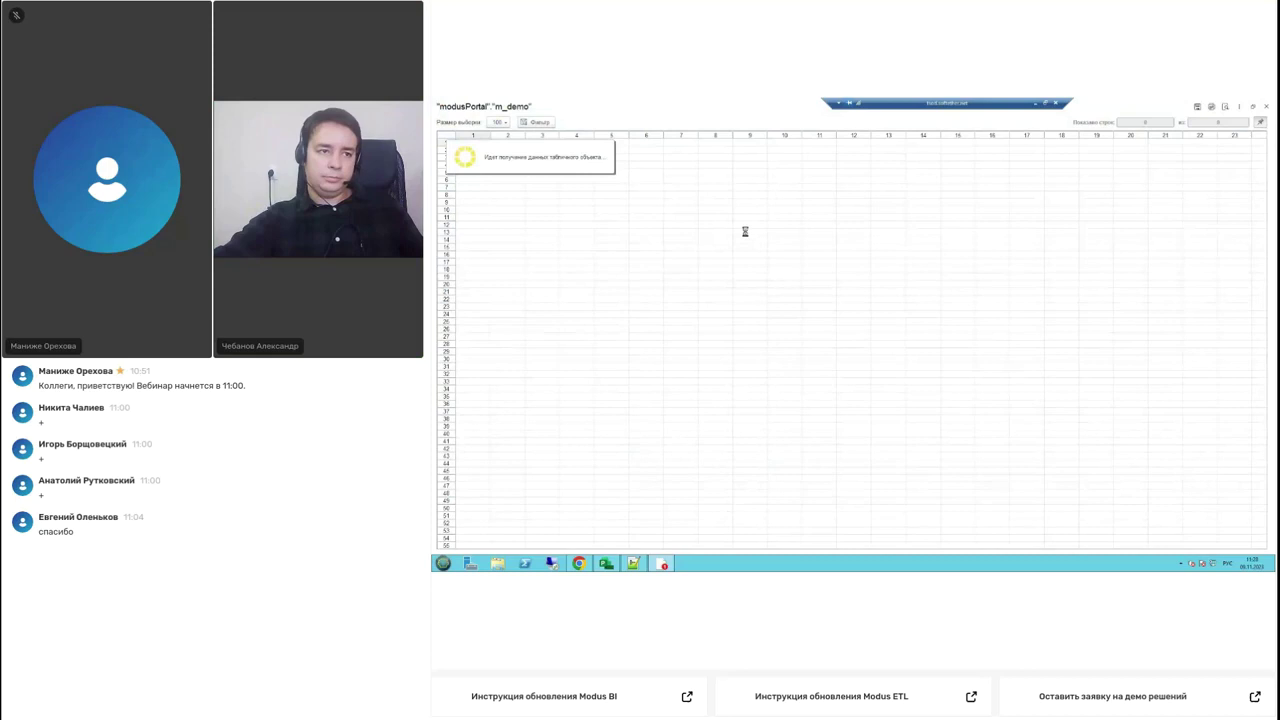
left_click(1267, 107)
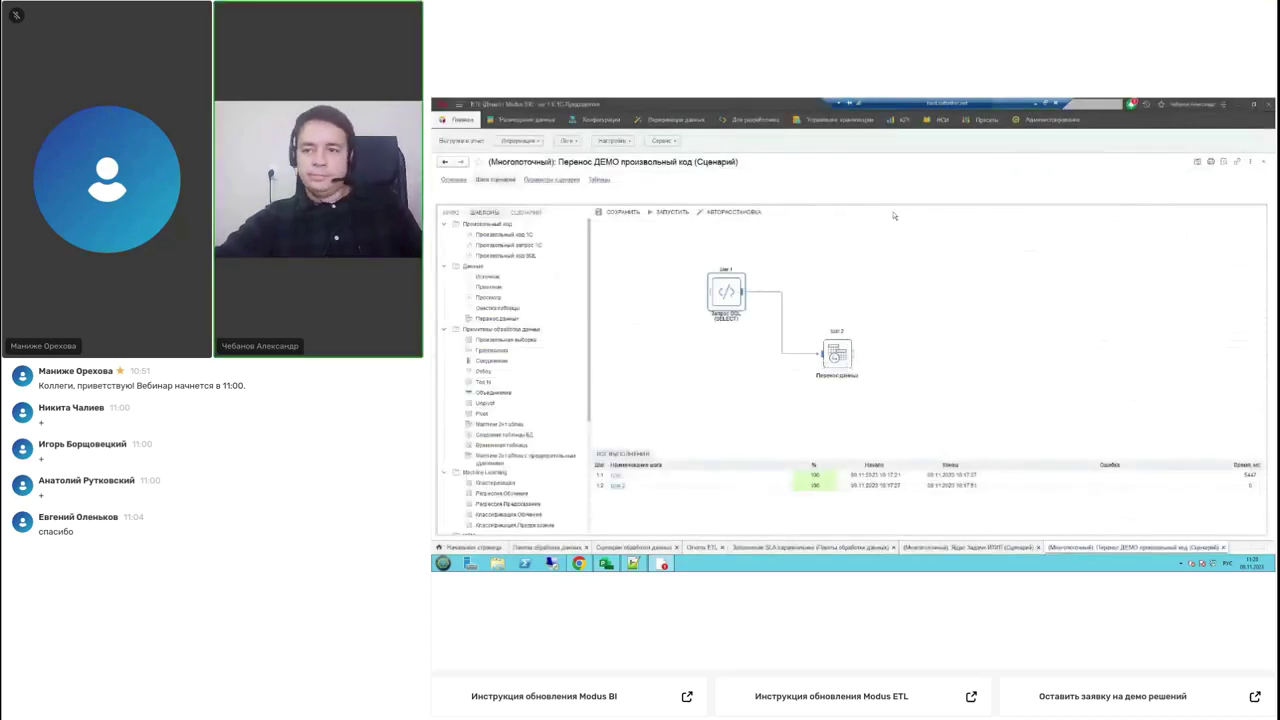
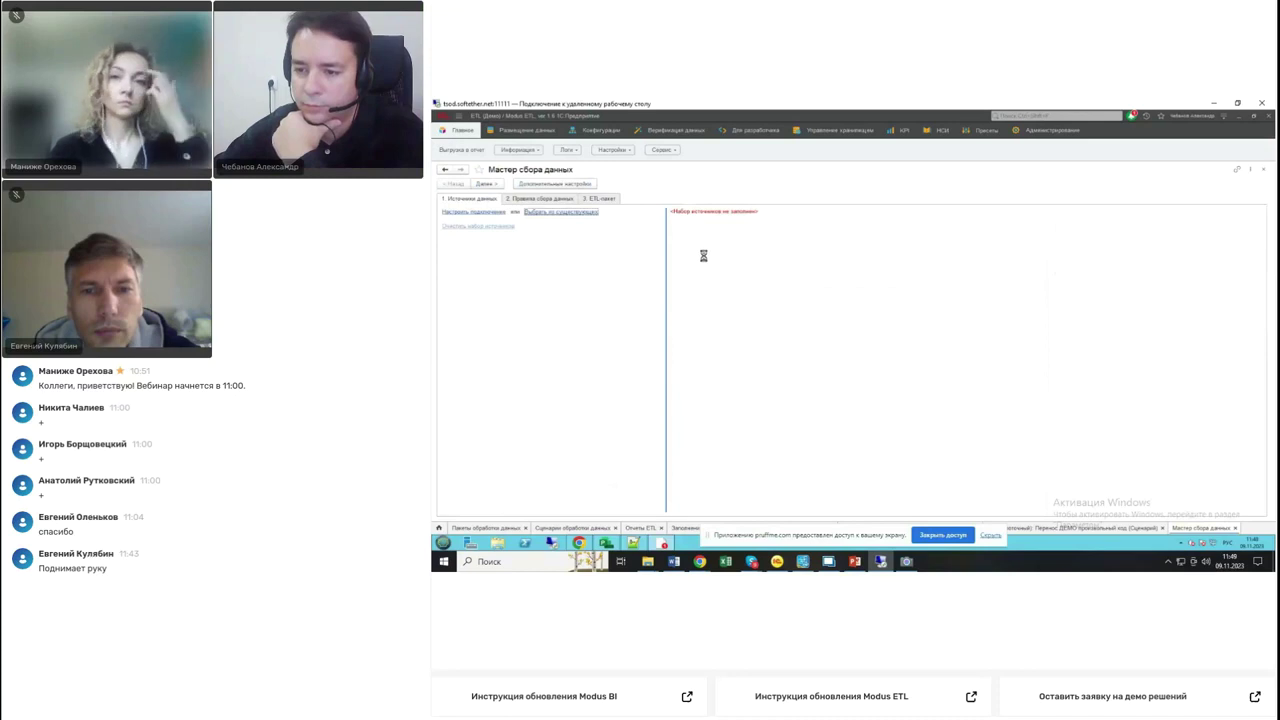
- Filter the existing source sets by the ИТИЛ database and choose the ИТИЛ set for the data collection wizard
key("BackSpace")
key("BackSpace")
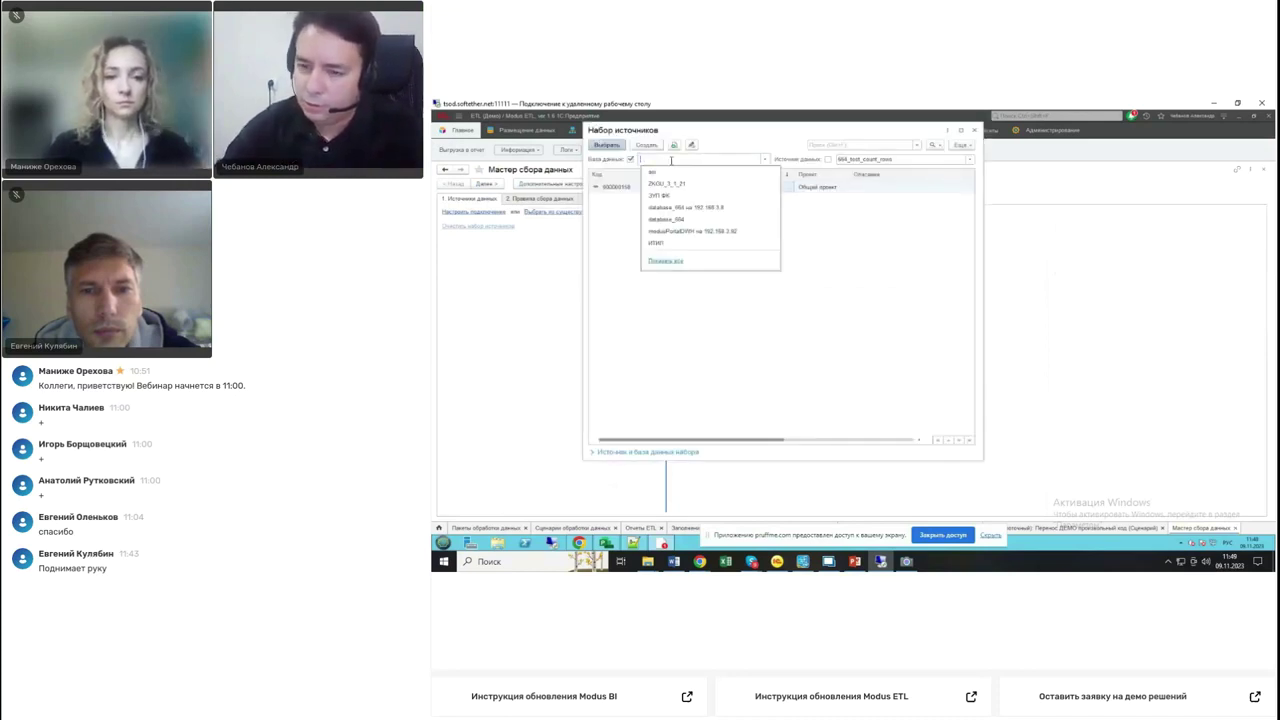
left_click(630, 161)
left_click(630, 161)
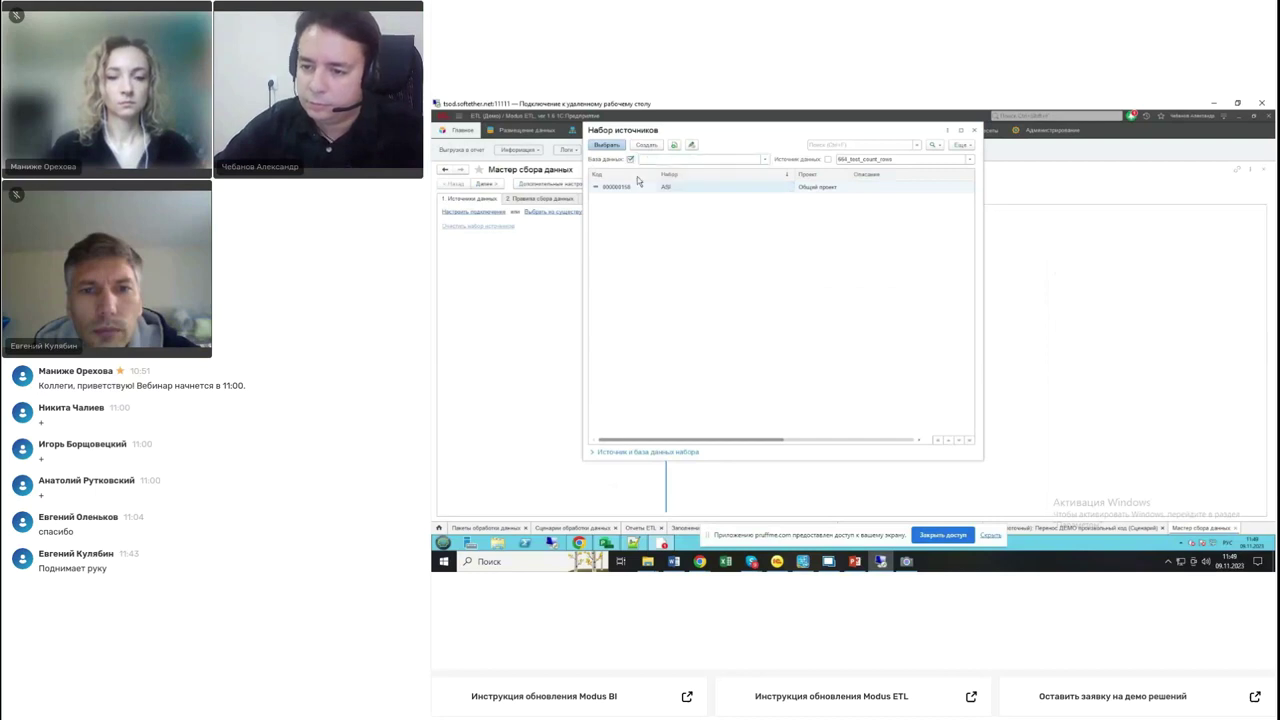
left_click(765, 159)
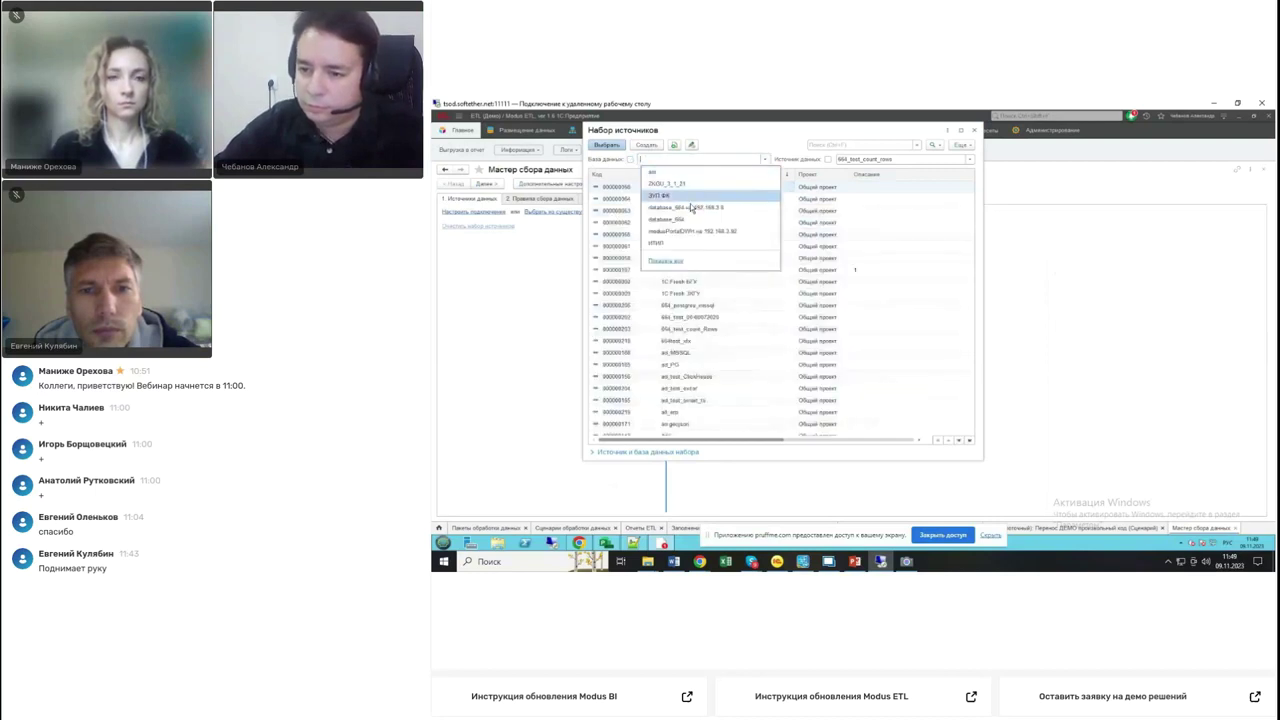
left_click(660, 244)
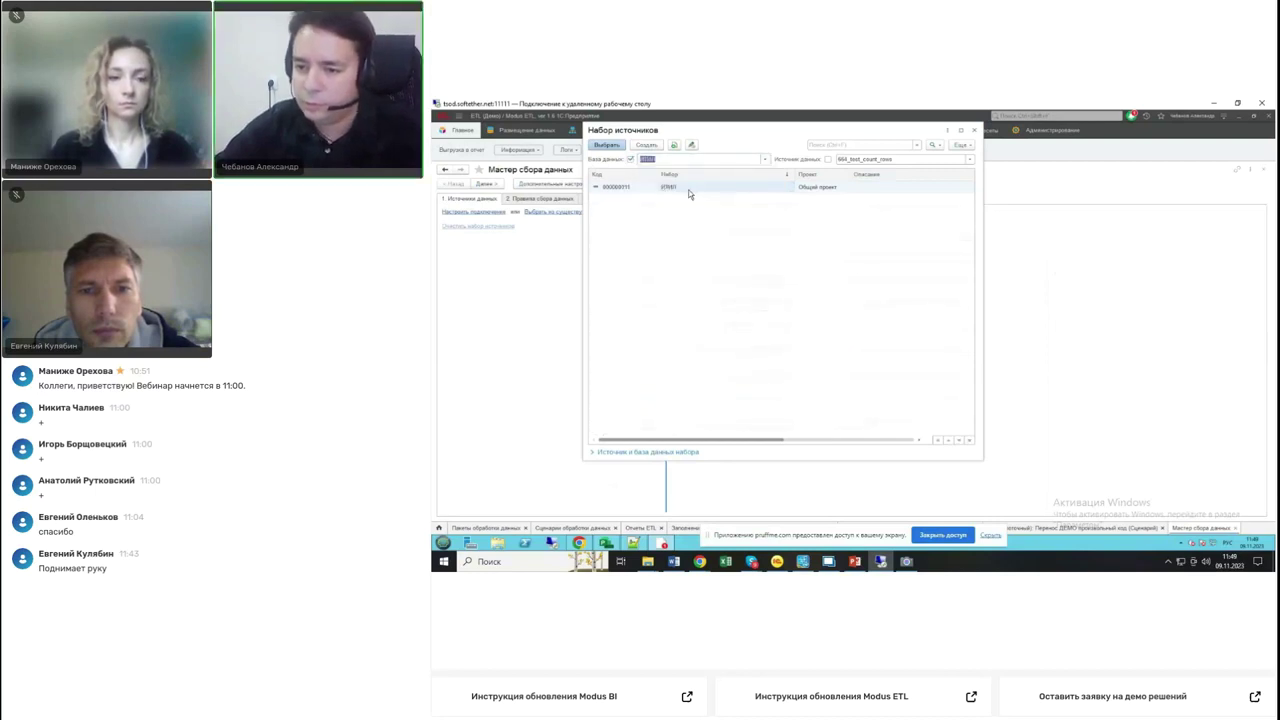
double_click(690, 190)
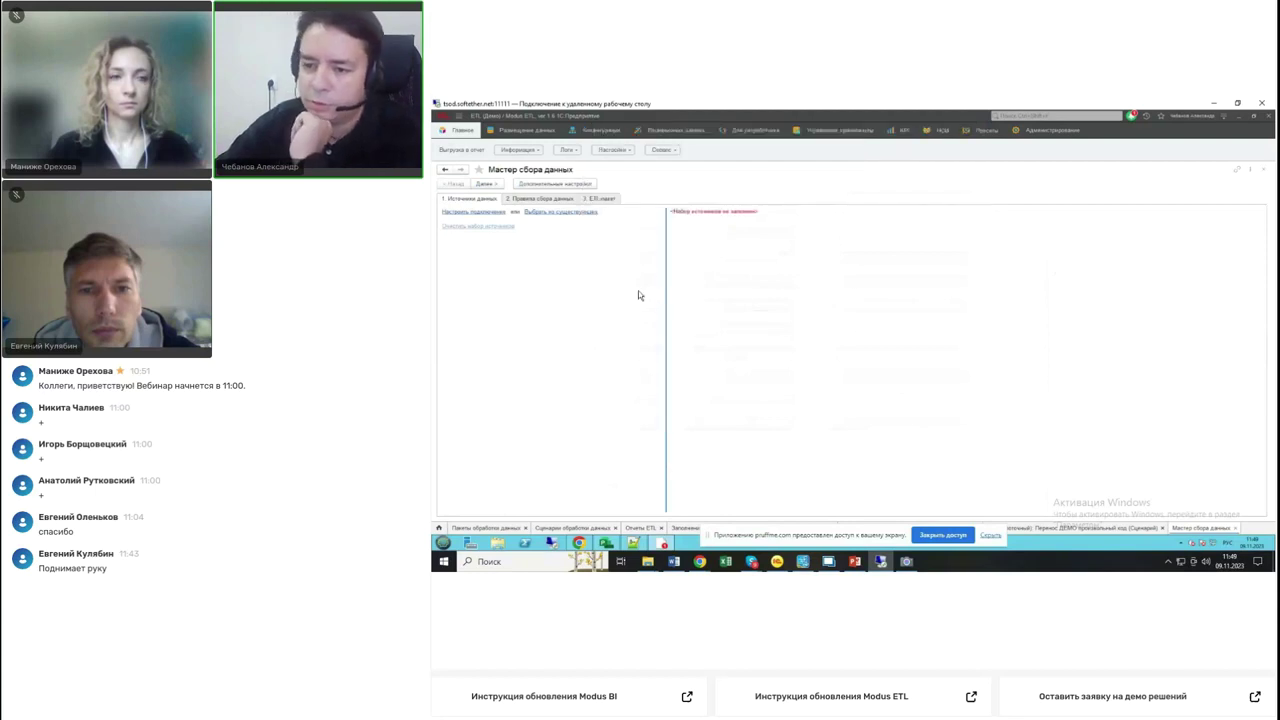
- Start a new data collection rule in the wizard and open the query console for it
left_click(535, 201)
left_click(477, 214)
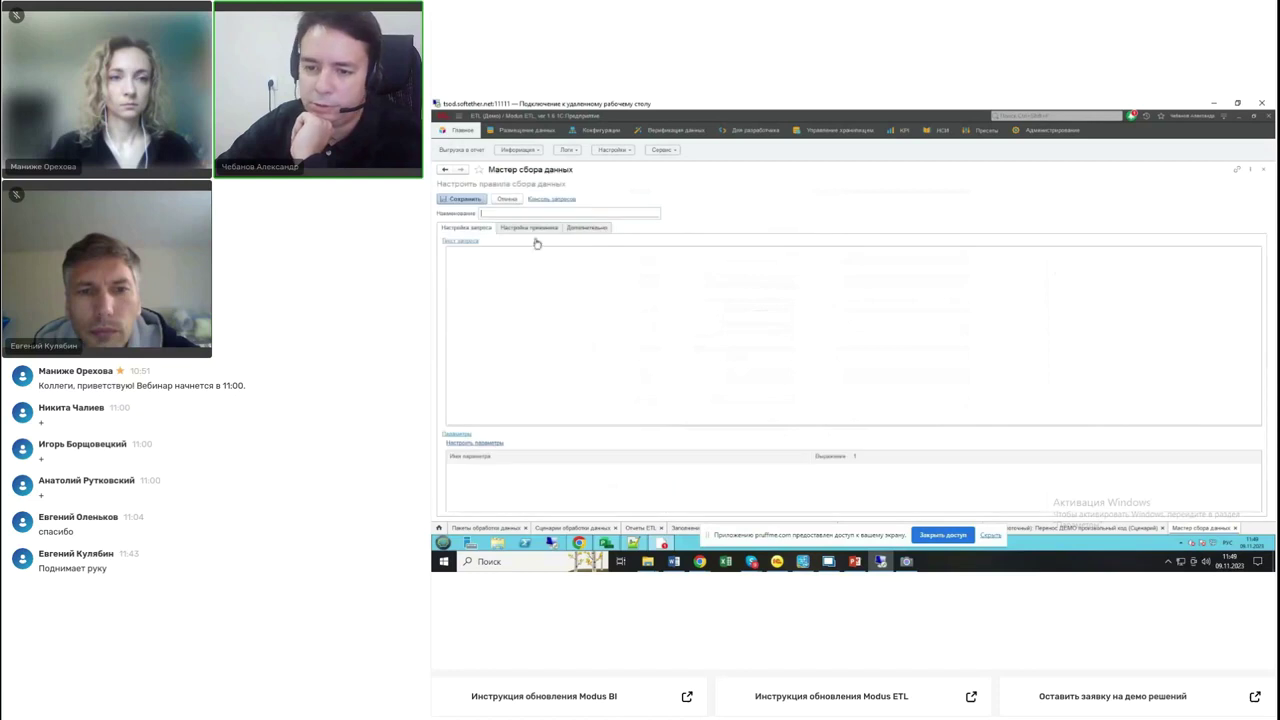
left_click(551, 200)
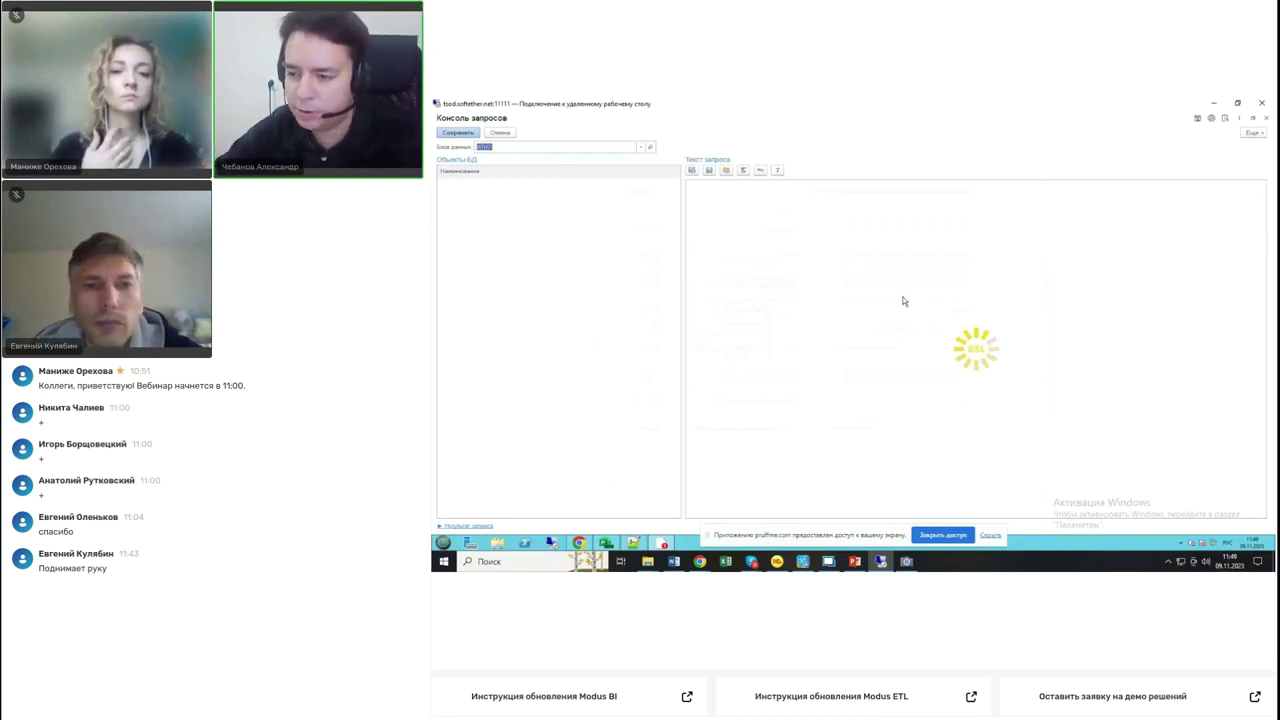
- Add the ЗапланированноеВзаимодействие document from the ИТИЛ database objects to the query text, leaving blank lines under ВЫБРАТЬ for the fields
scroll(490, 284, "down", 1)
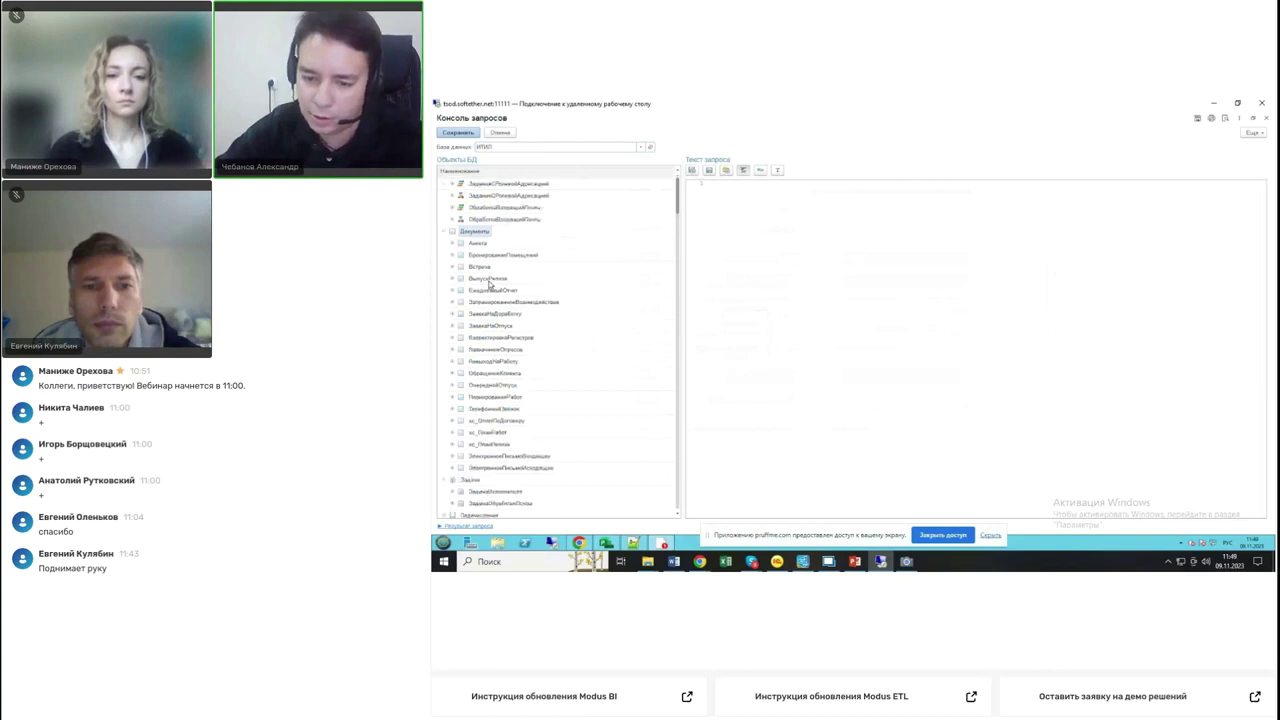
scroll(490, 284, "down", 1)
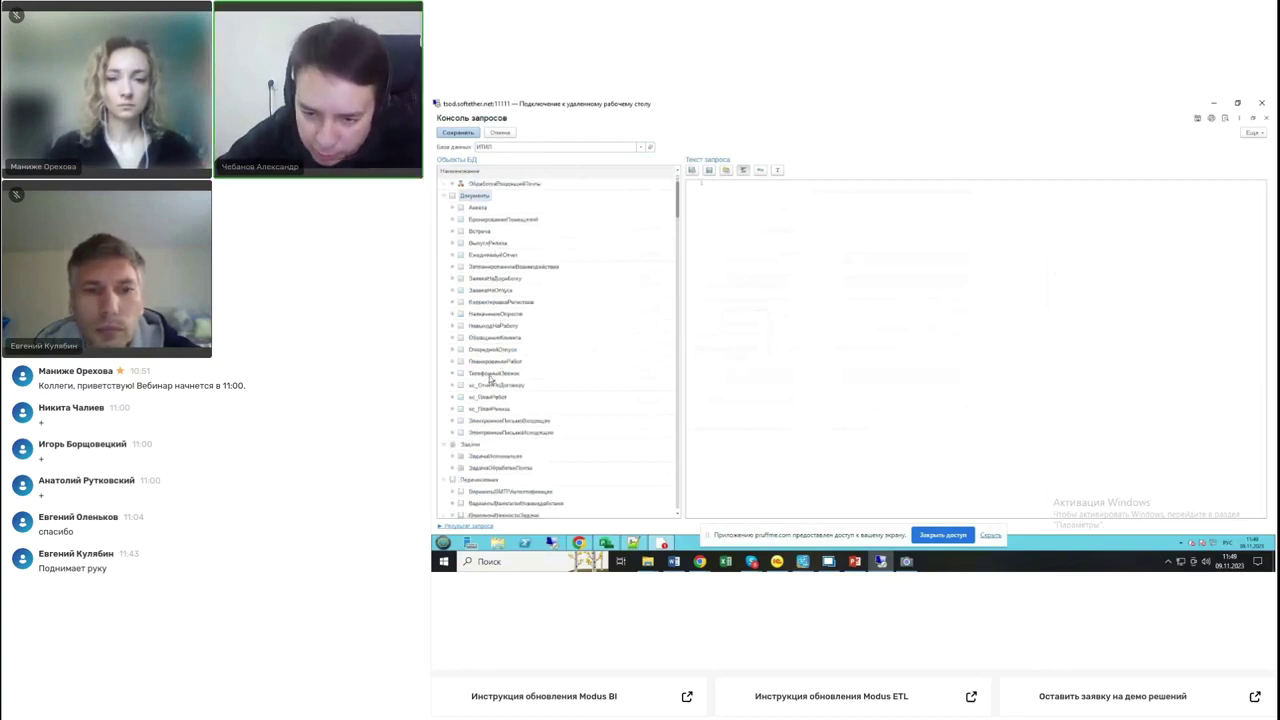
left_click_drag(492, 266, 721, 195)
key("Return")
key("Return")
key("Return")
key("Up")
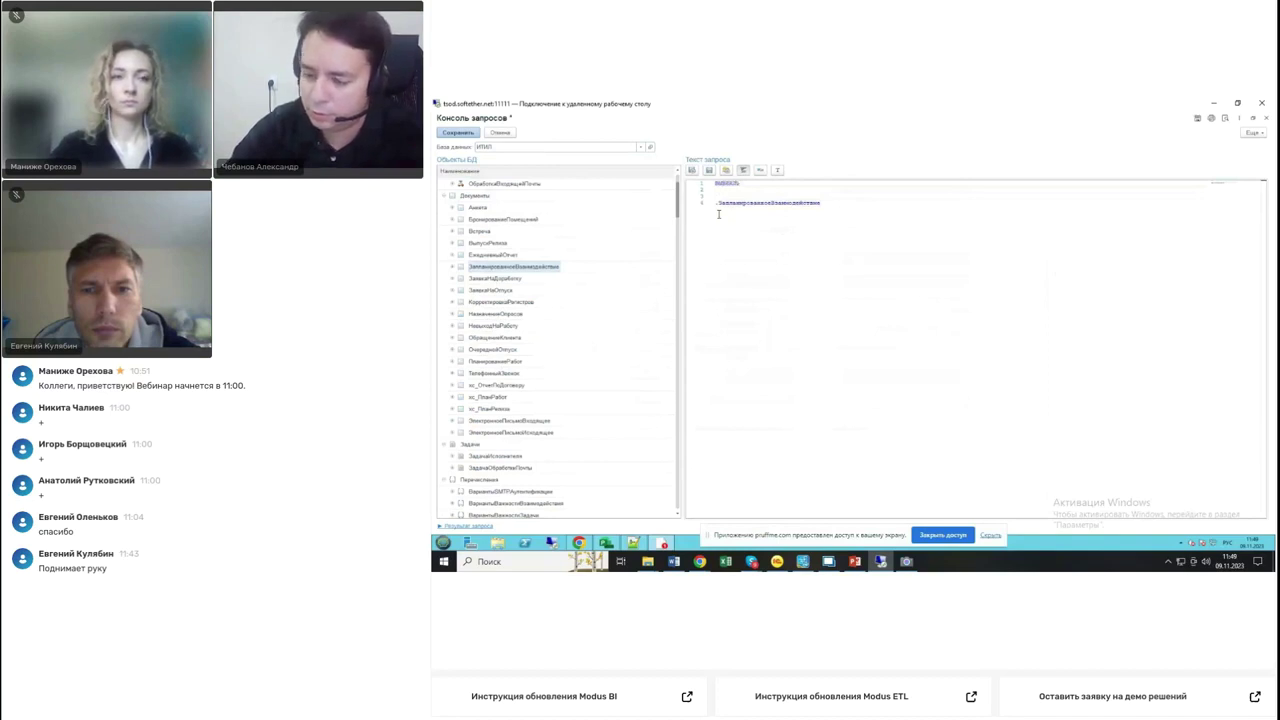
- Complete the query to select Ссылка, Дата and Тема ИЗ Документ.ЗапланированноеВзаимодействие, removing the spare blank lines
key("Return")
type("Ссылка,")
key("Return")
type("Дата,")
key("Return")
type("Тема")
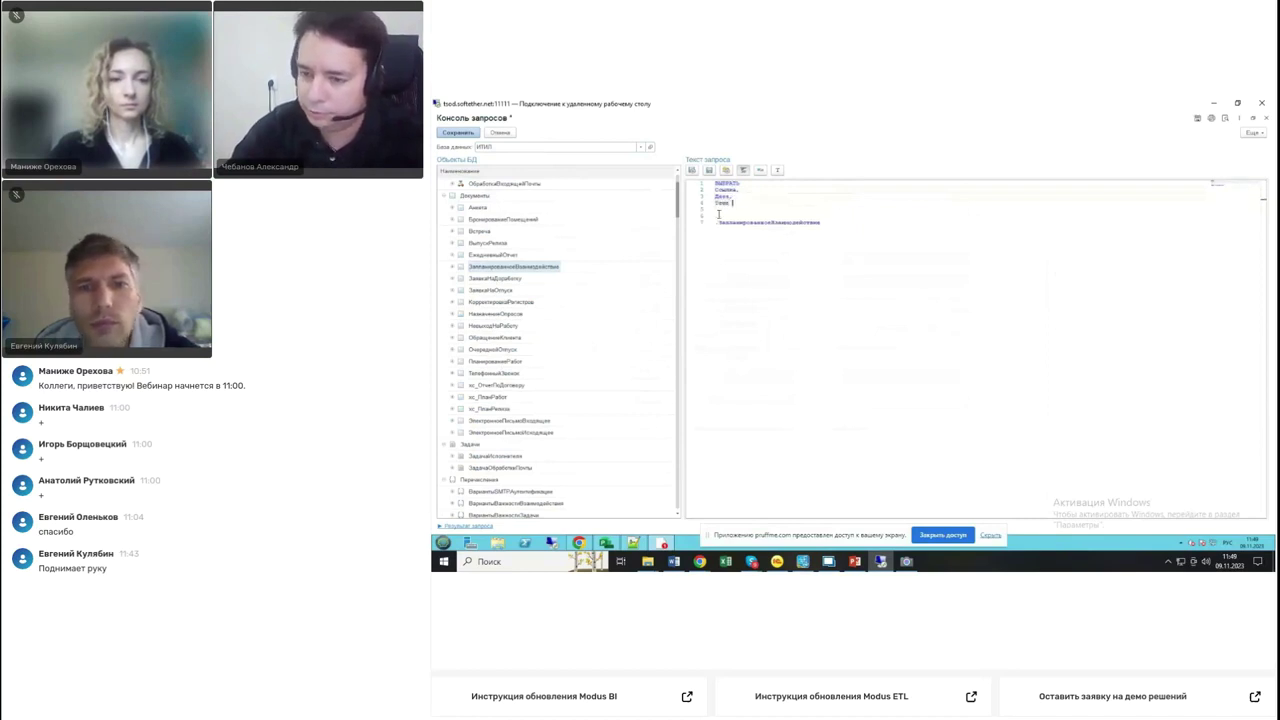
key("Return")
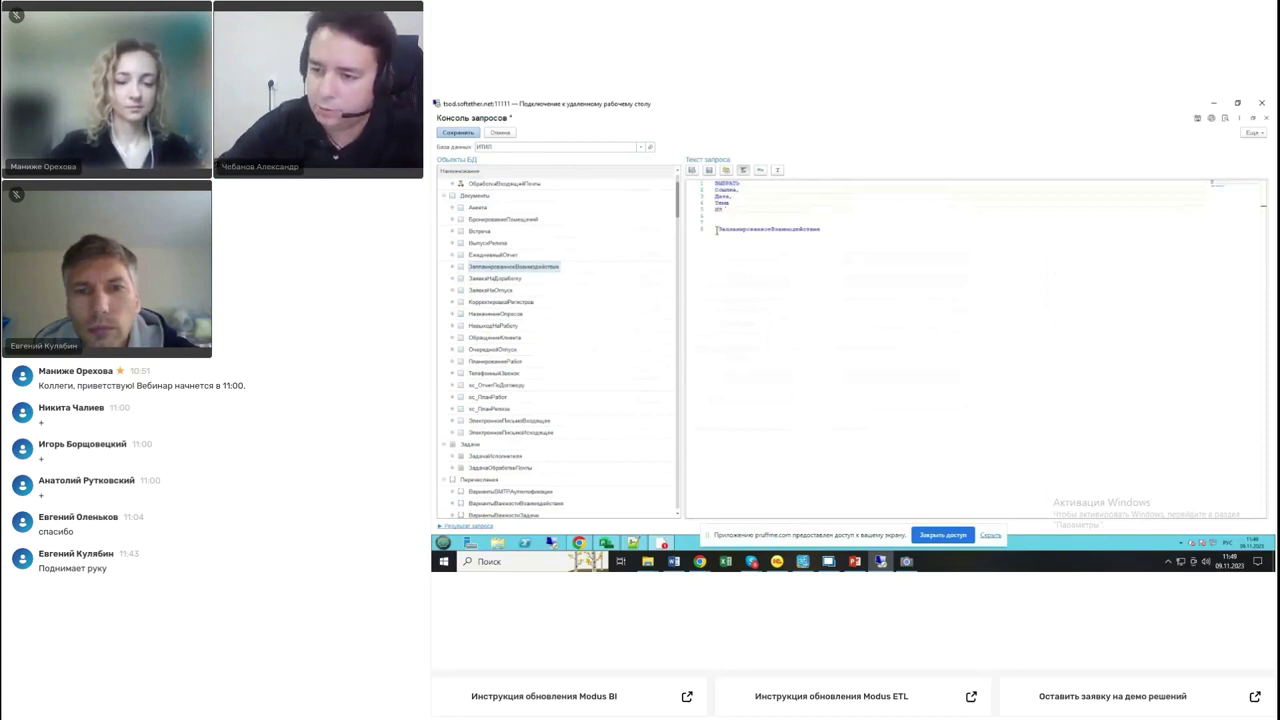
type("Документ.")
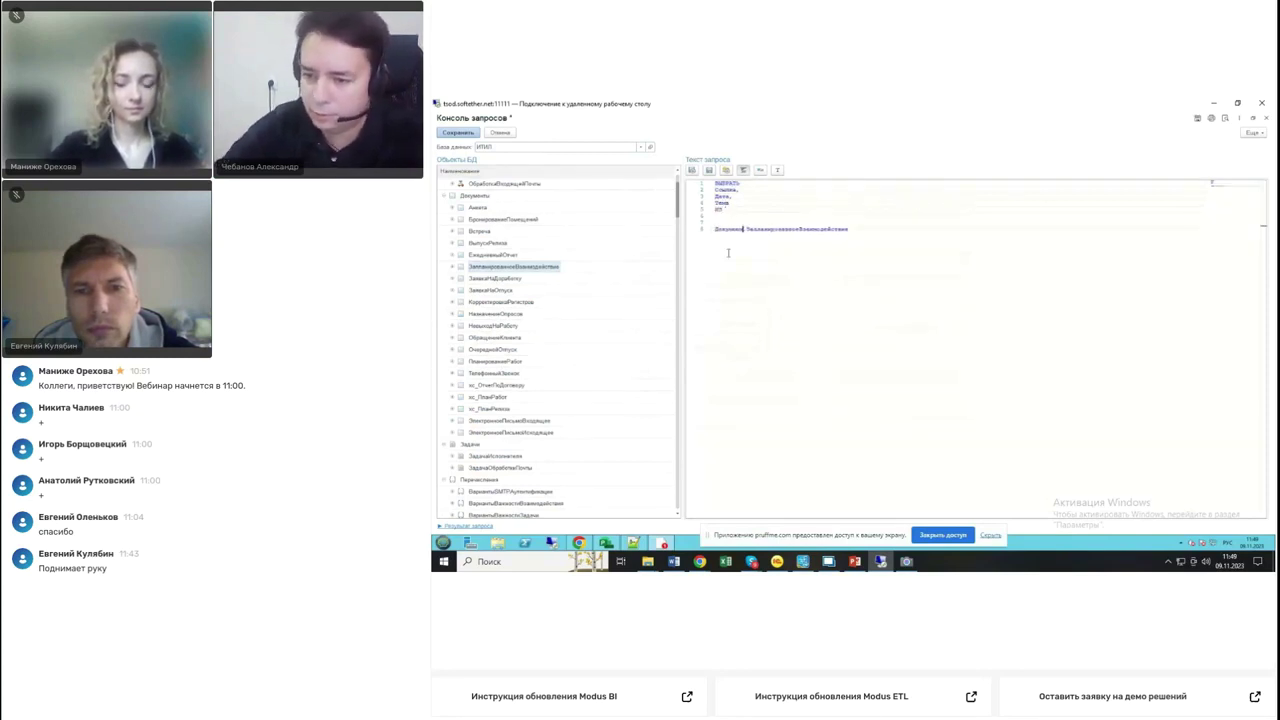
key("BackSpace")
key("BackSpace")
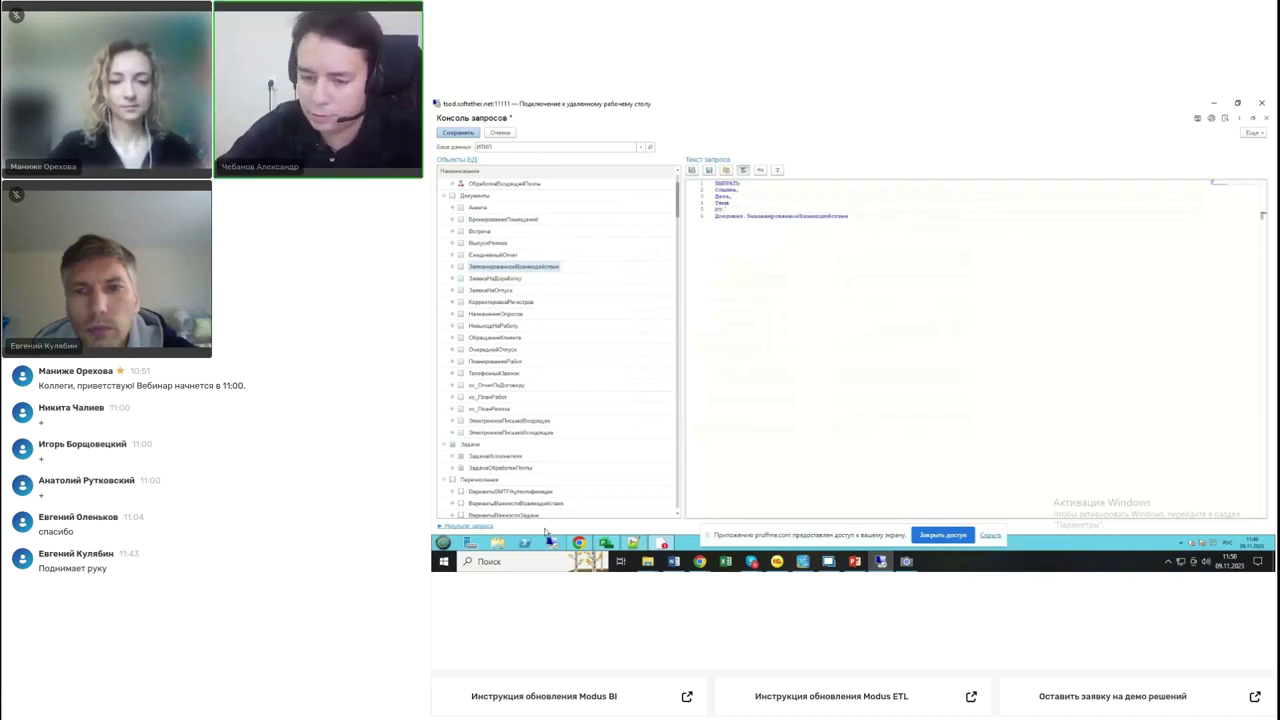
- Expand the query result area and add the condition ГДЕ Дата МЕЖДУ &ДатаНачала И &ДатаОкончания to the query
left_click(480, 526)
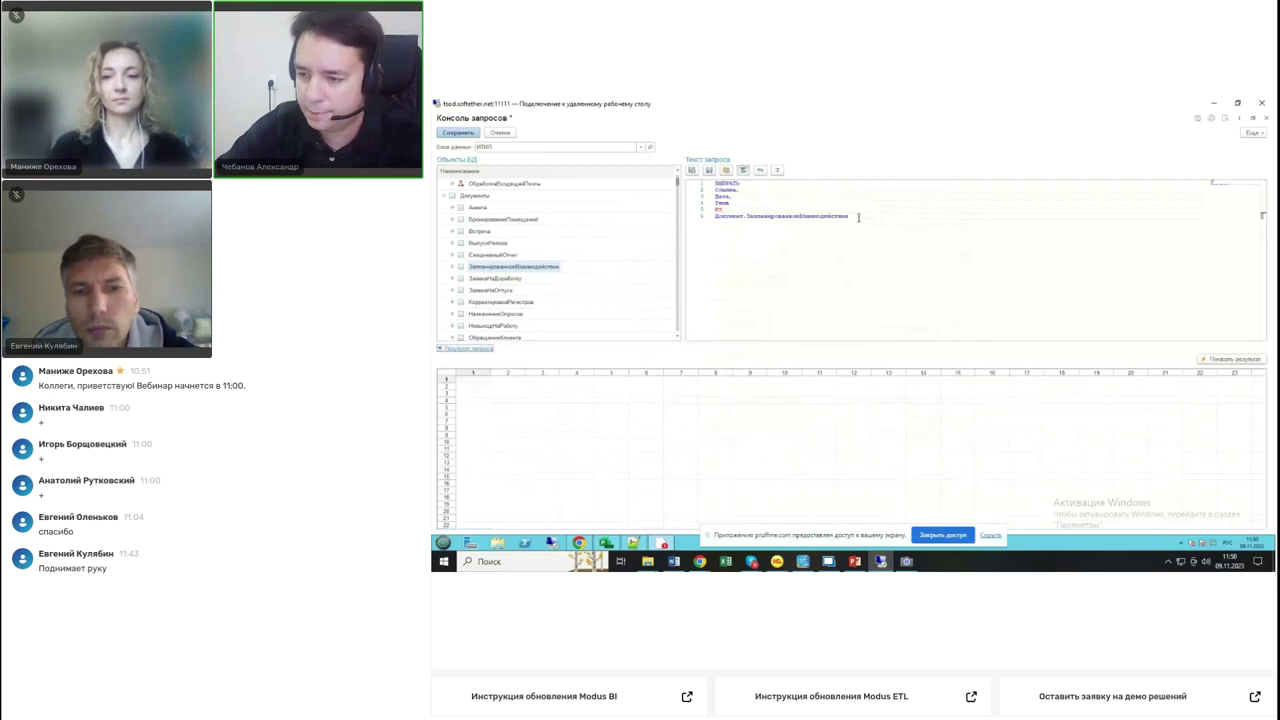
type("ГДЕ")
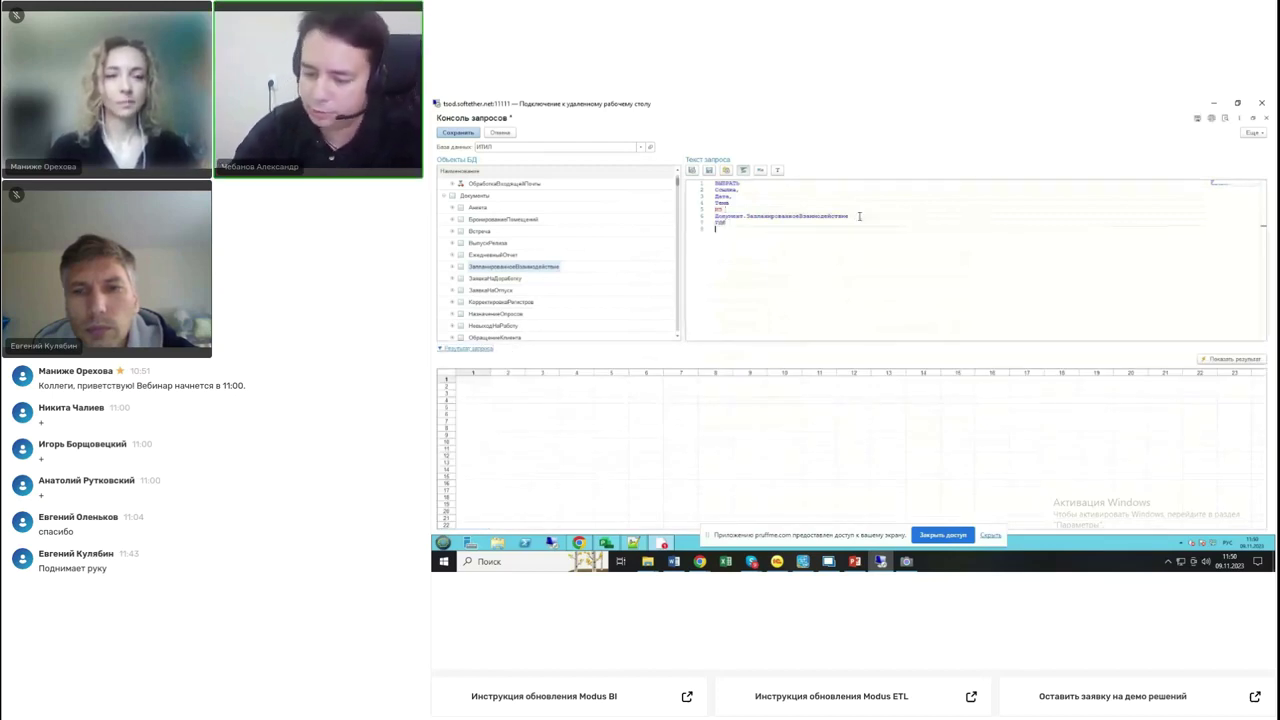
key("Return")
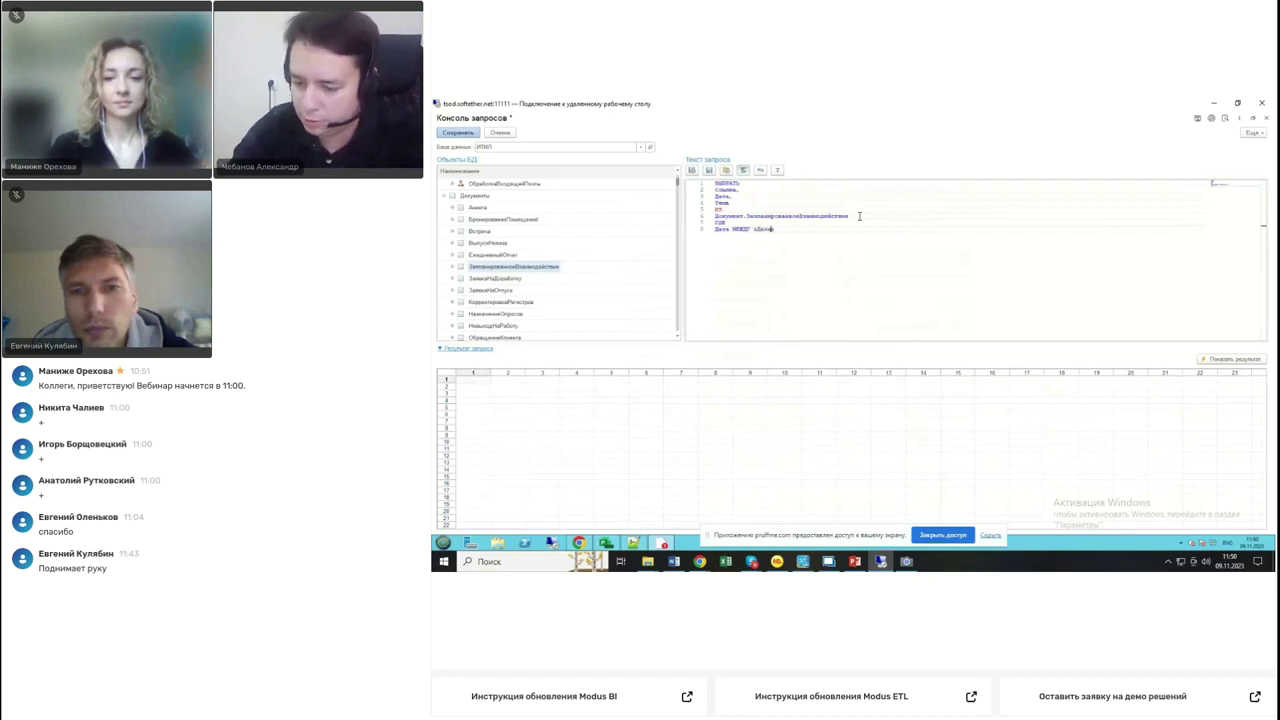
type("ала")
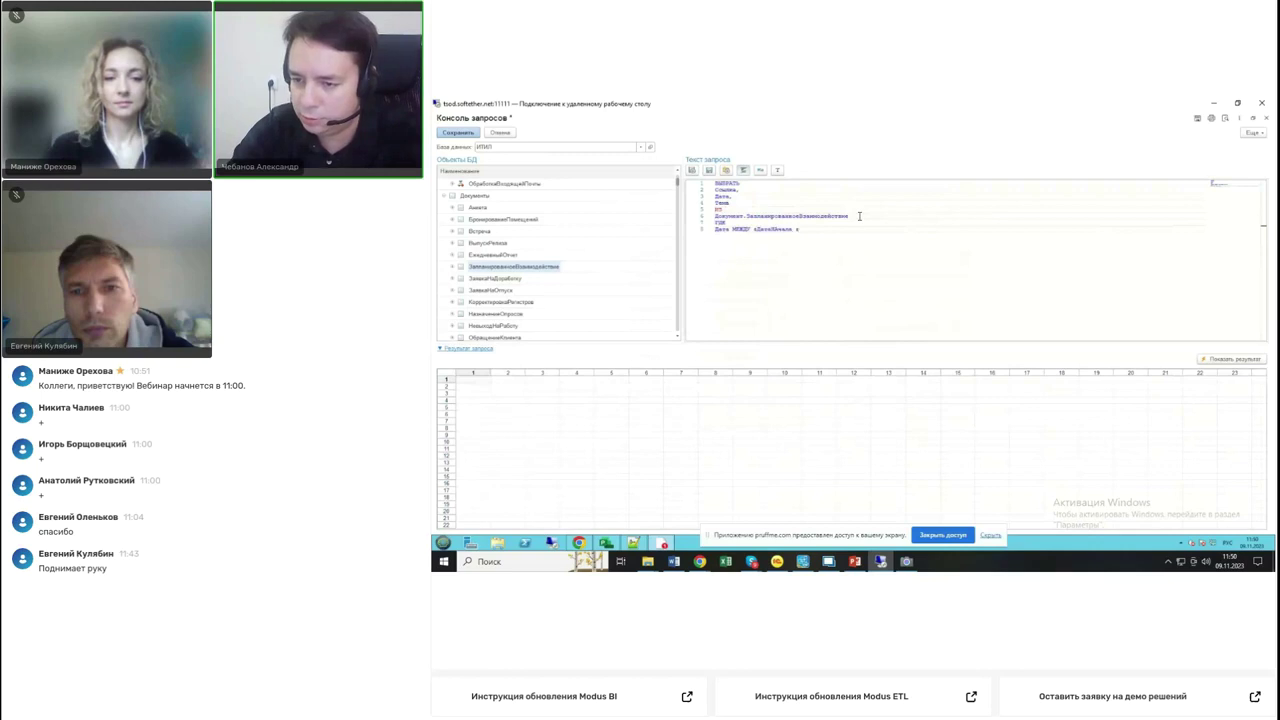
type(" И &")
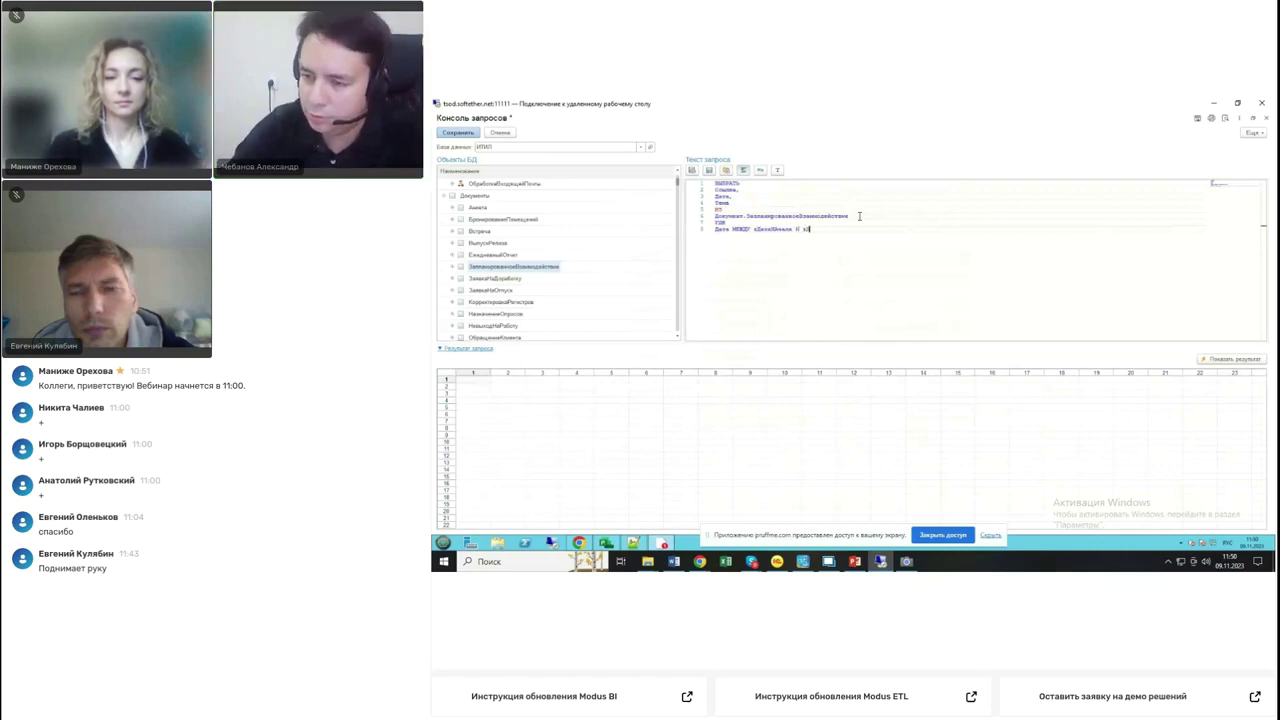
type("ДатаОкончания")
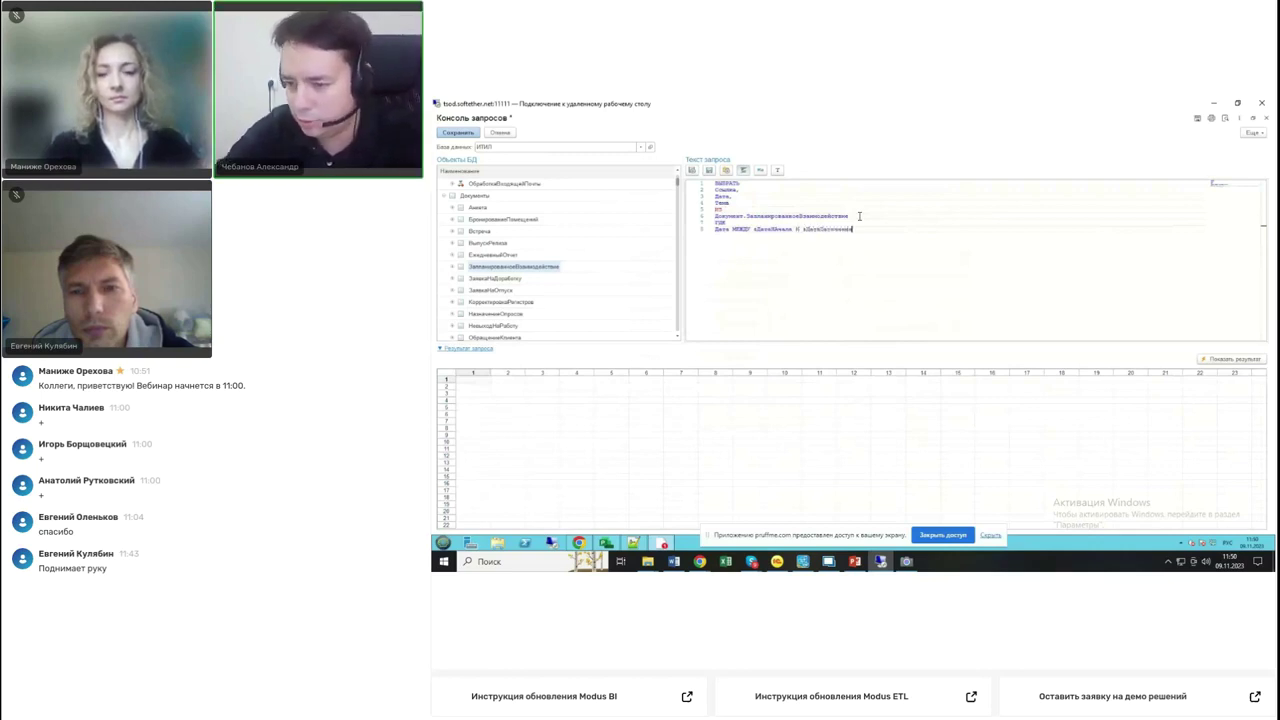
- Comment out the date parameters in the condition and put ДАТАВРЕМЯ(1,1,2023) И ДАТАВРЕМЯ(1,1,2023) in their place
left_click(752, 229)
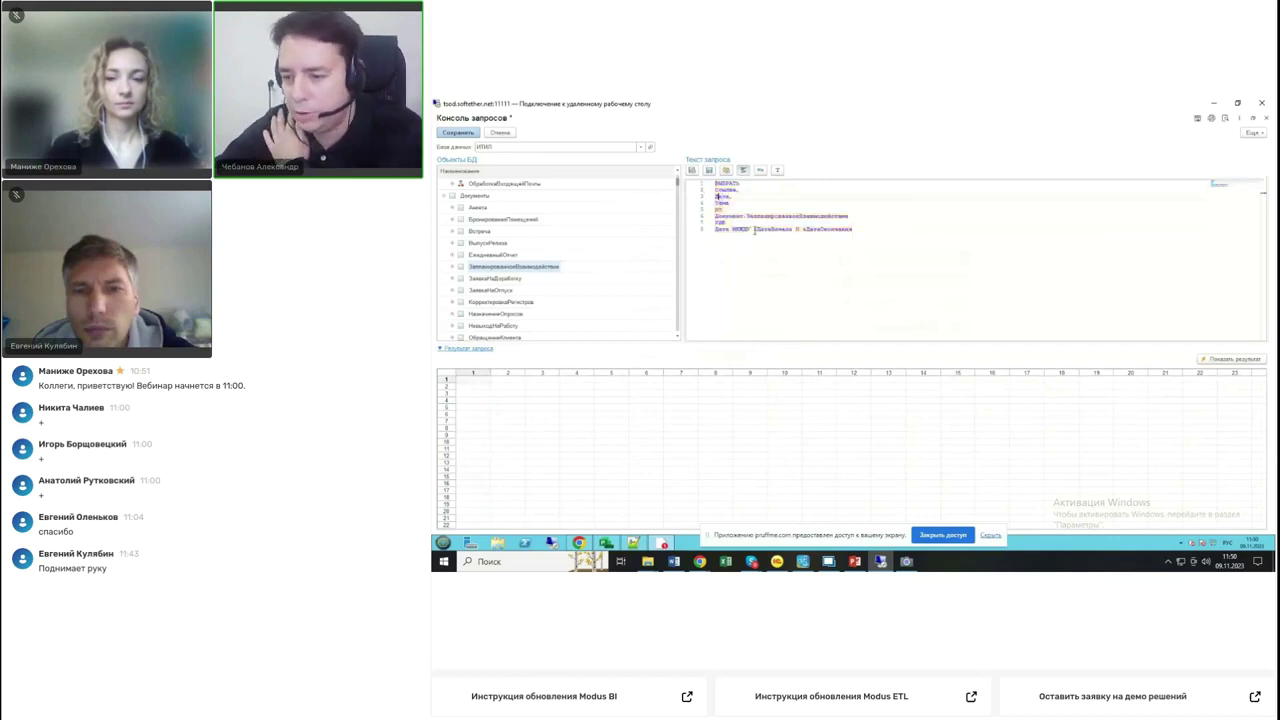
left_click_drag(803, 229, 848, 228)
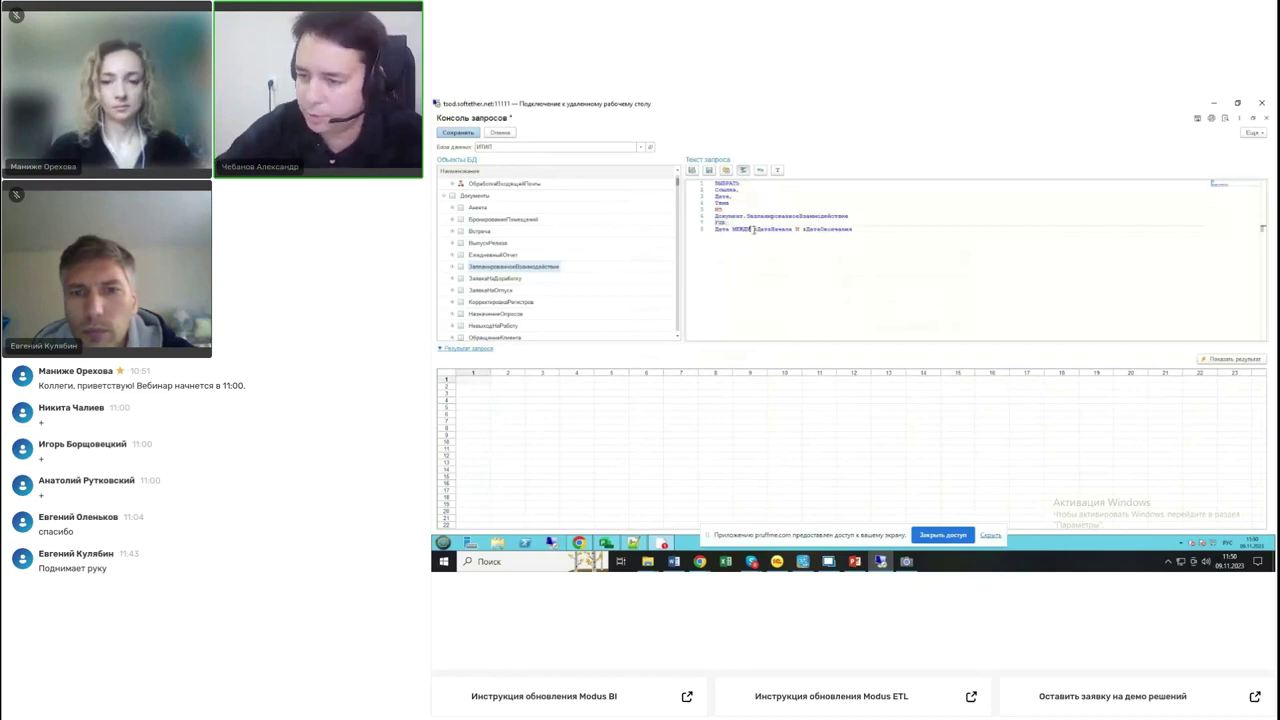
type("НА")
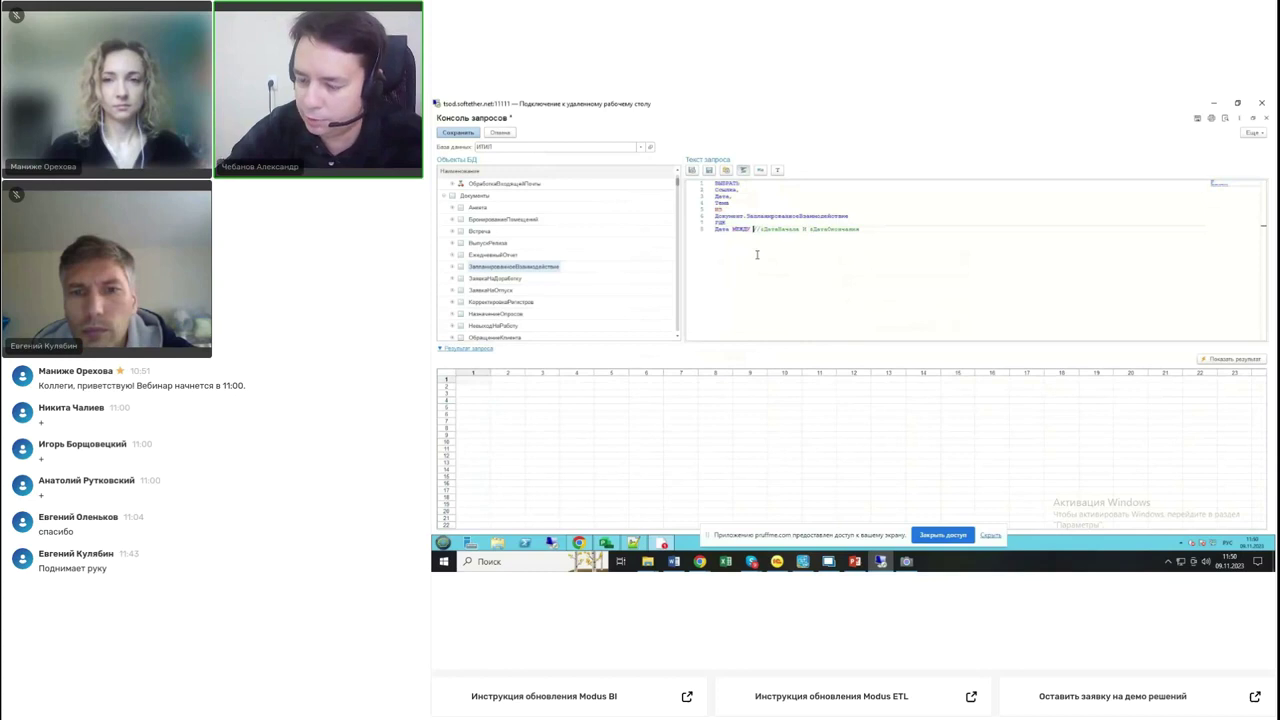
type("ДАТАВРЕМЯ(1")
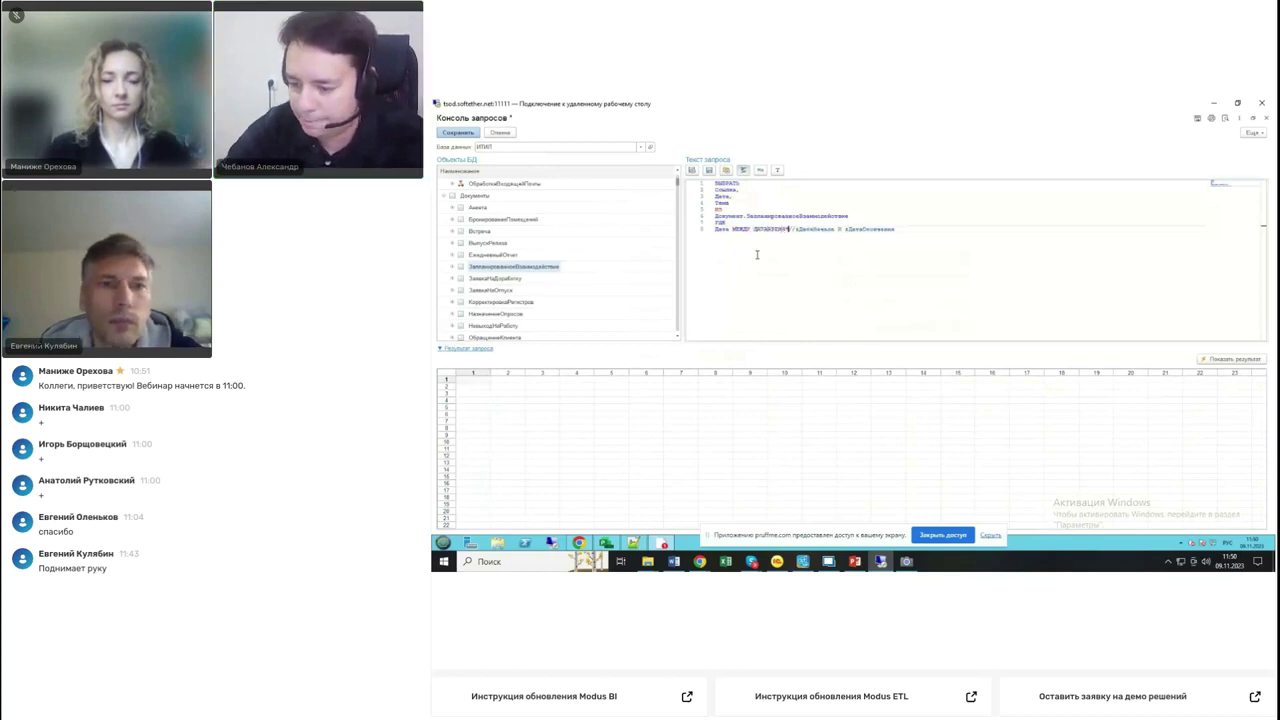
type(",1,")
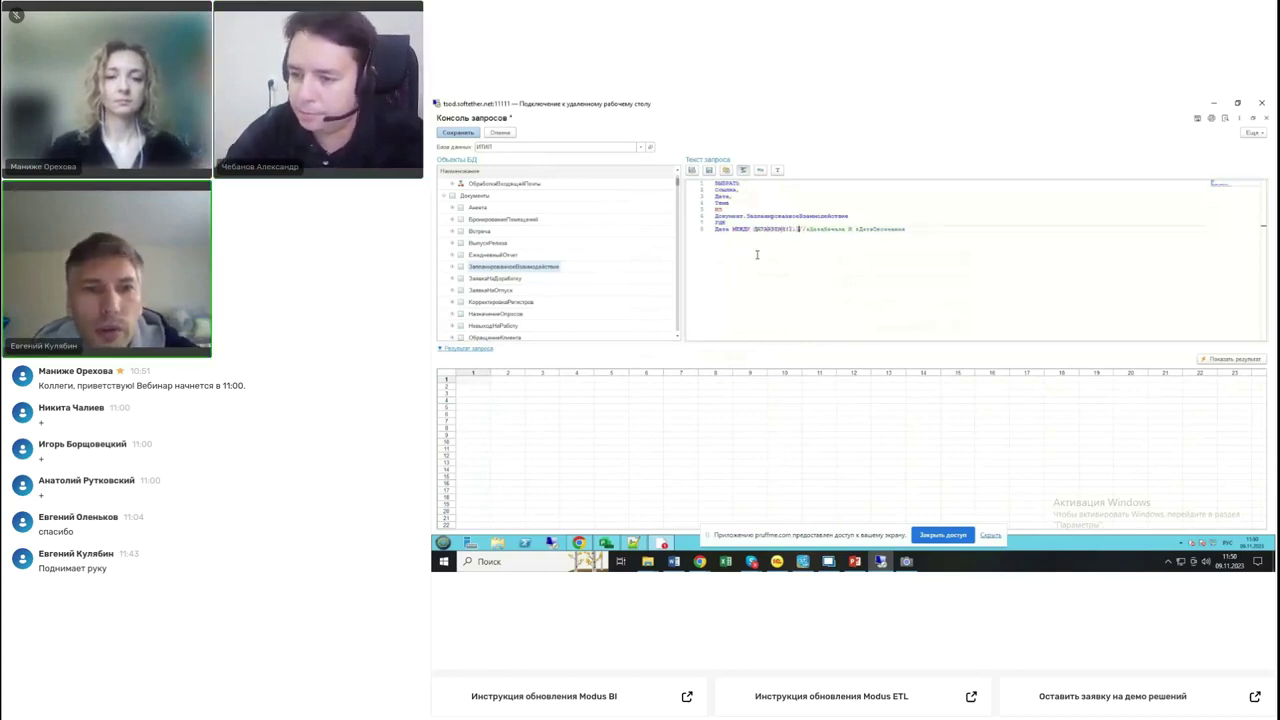
type("2023")
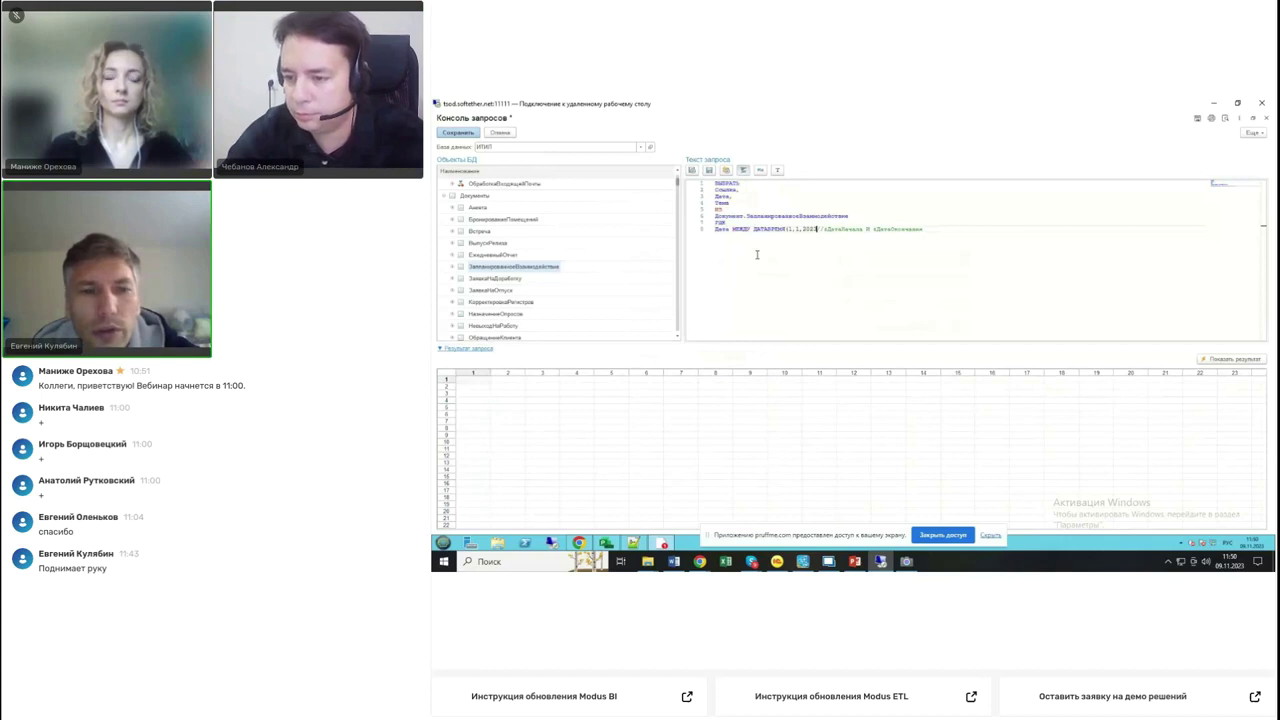
type(")")
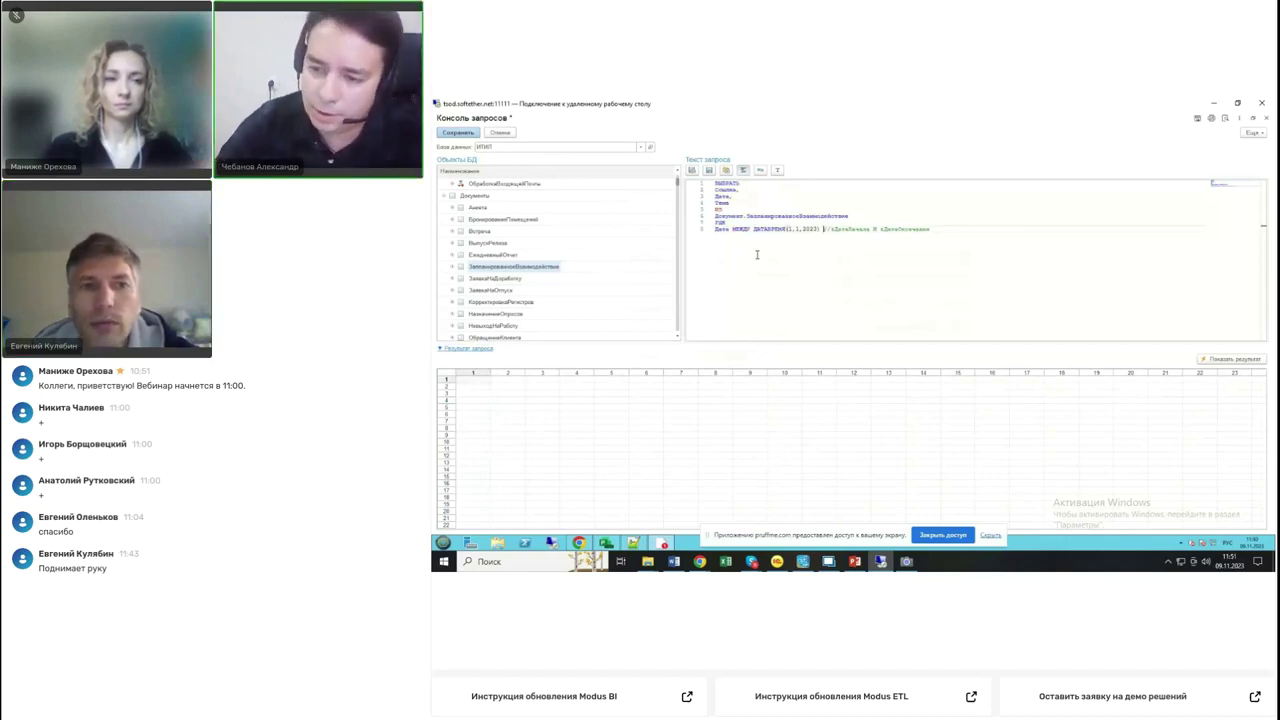
type(" И ДАТАВРЕМЯ(")
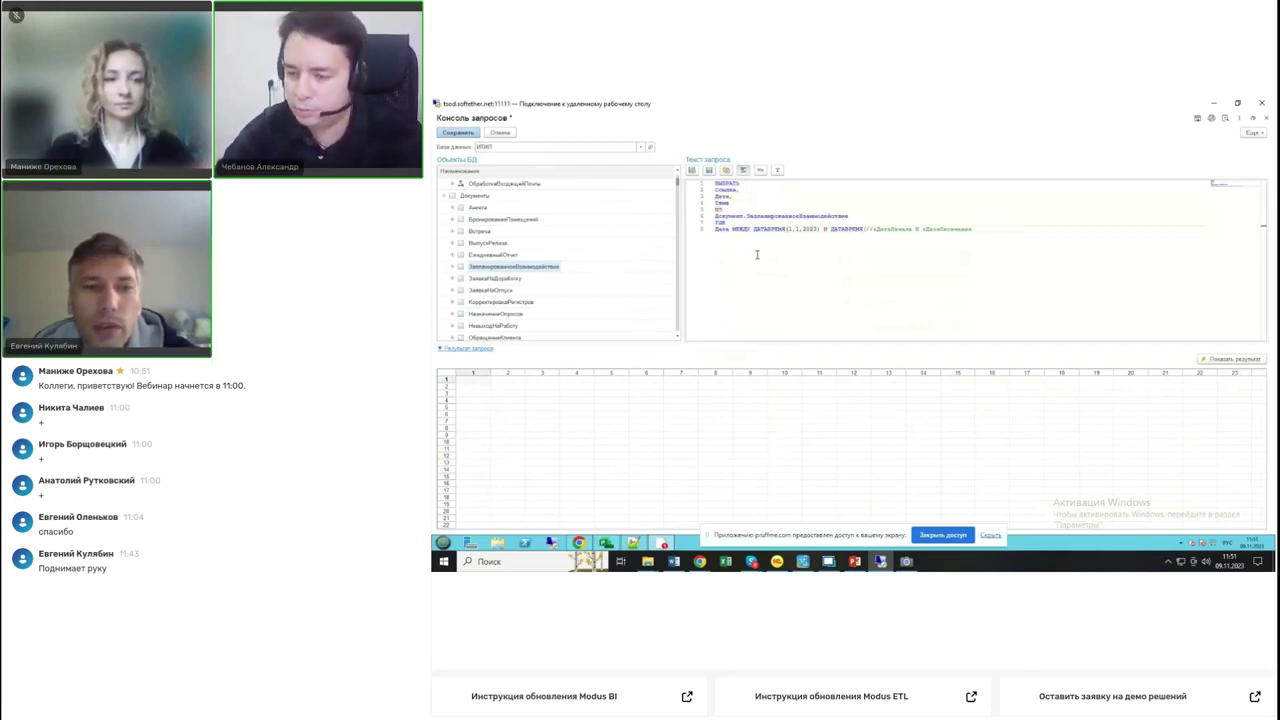
type("1,1,2")
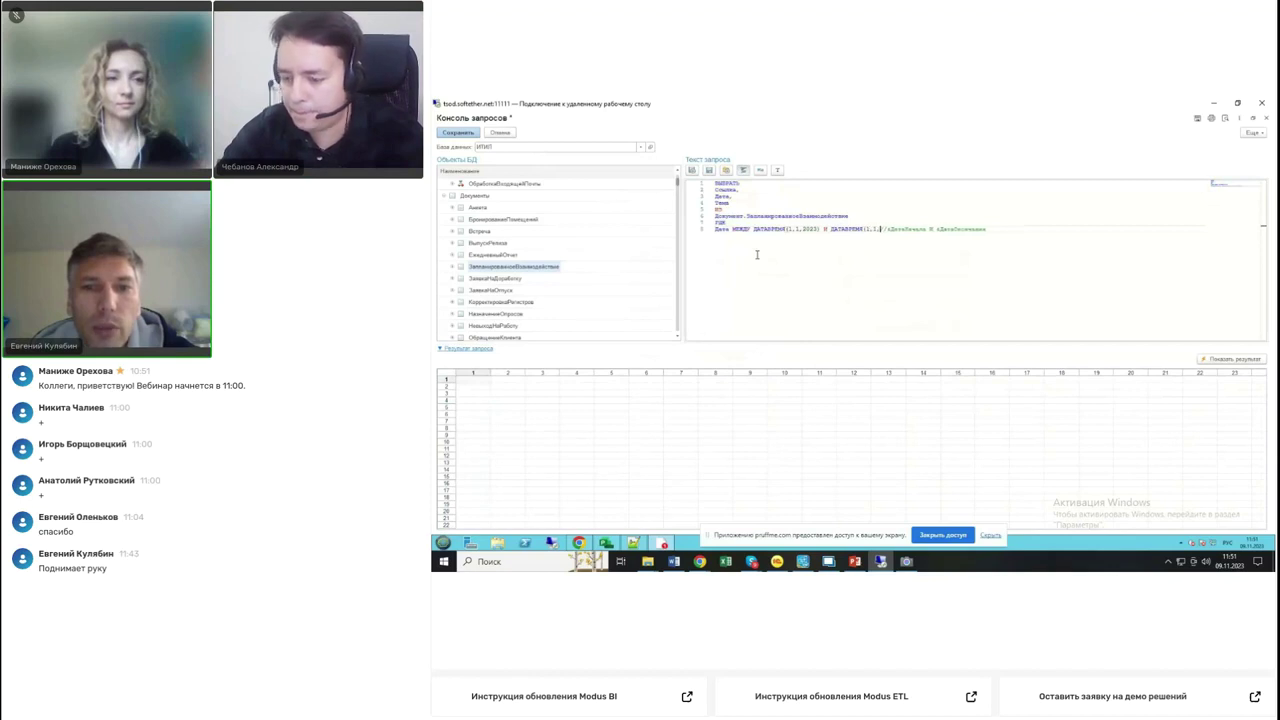
type("023")
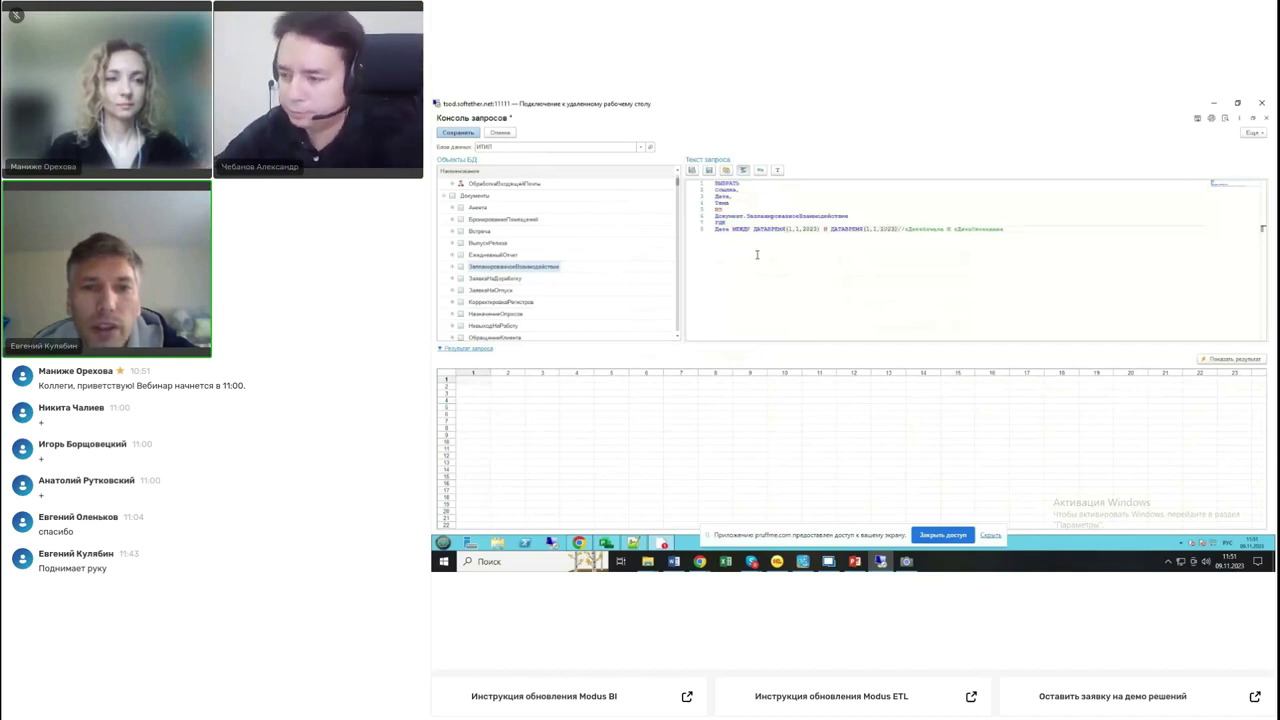
- Run the query, space the parameter comment away from the closing date, and examine the output in the result area
left_click(1235, 358)
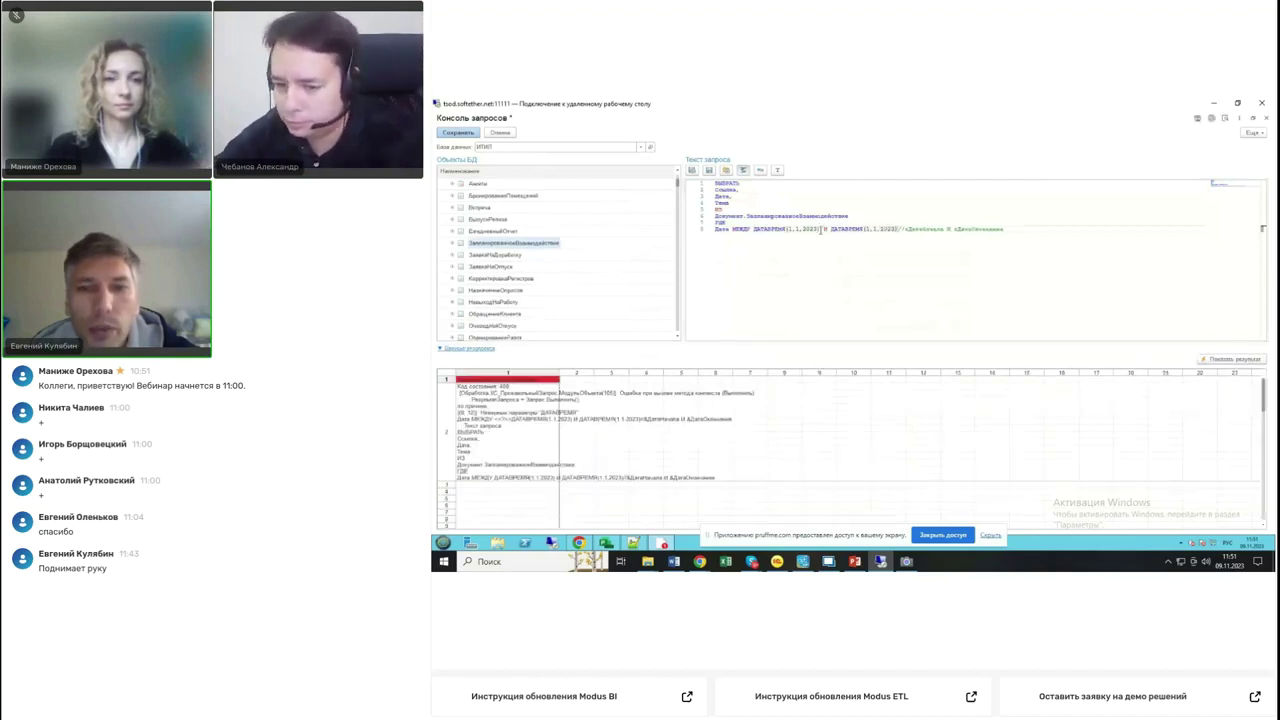
left_click(867, 229)
left_click(897, 233)
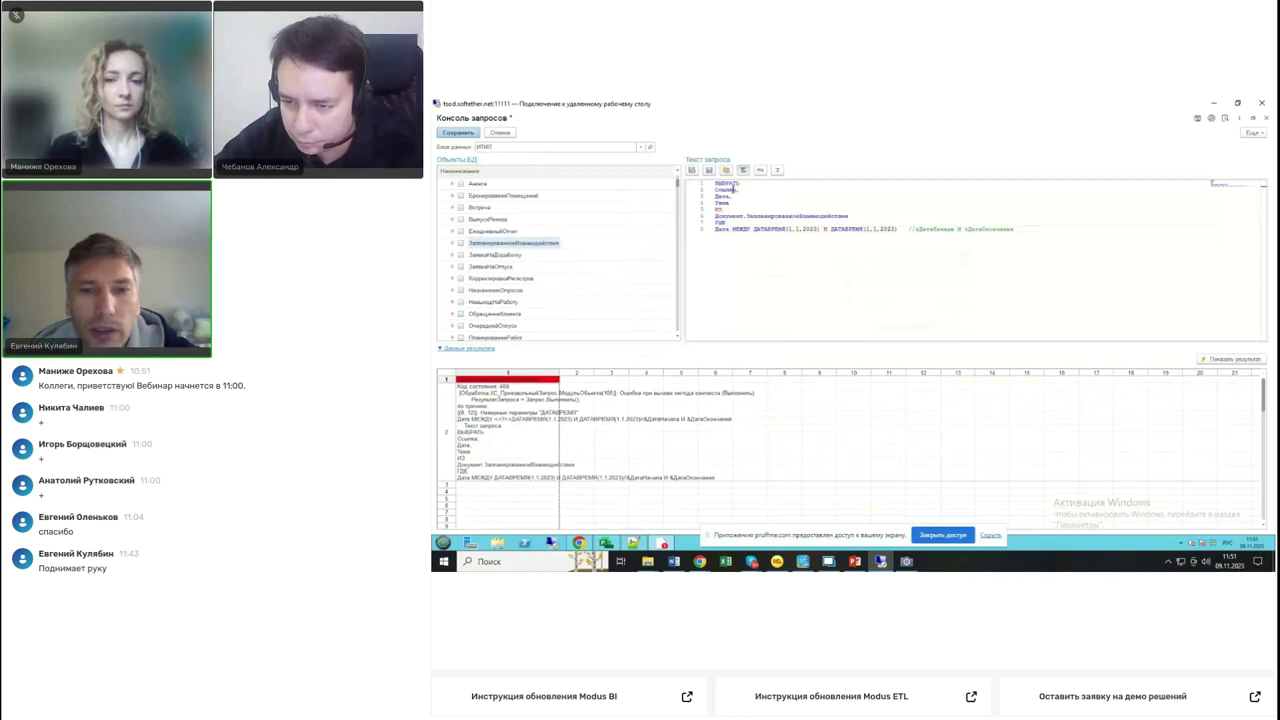
left_click(516, 400)
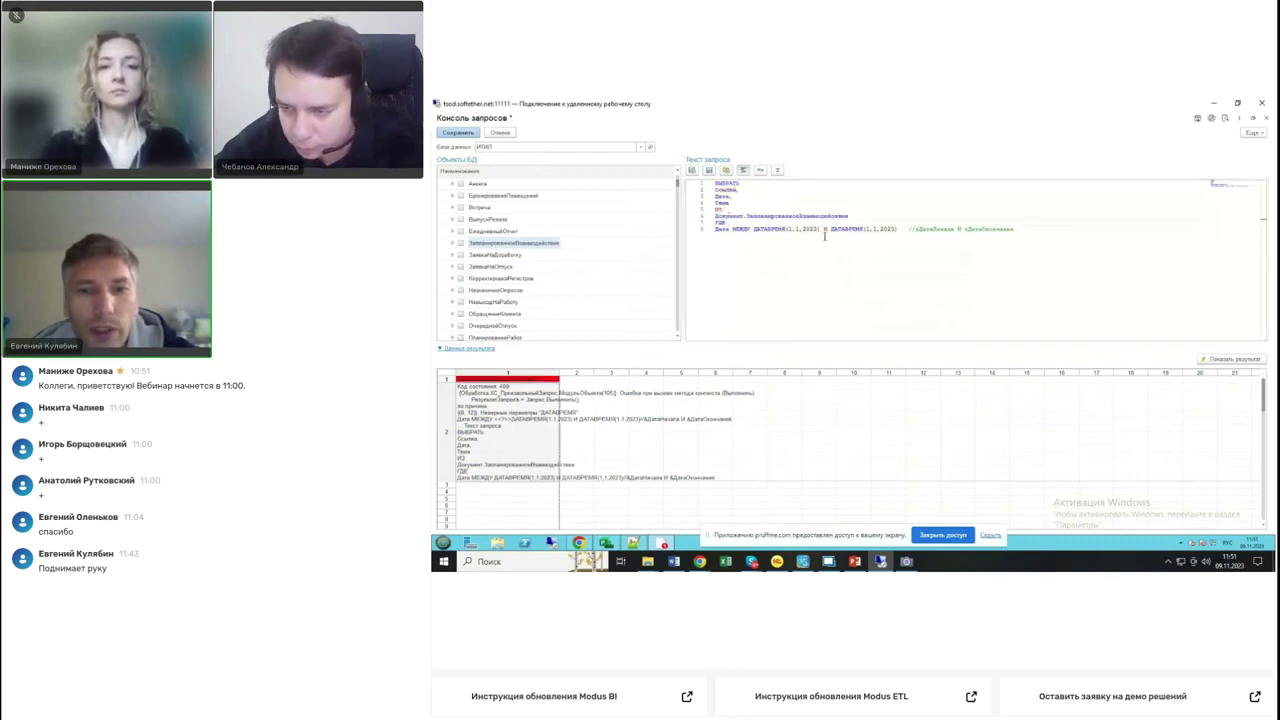
- Reorder the first date of the condition to ДАТАВРЕМЯ(2023,1,1)
left_click(790, 230)
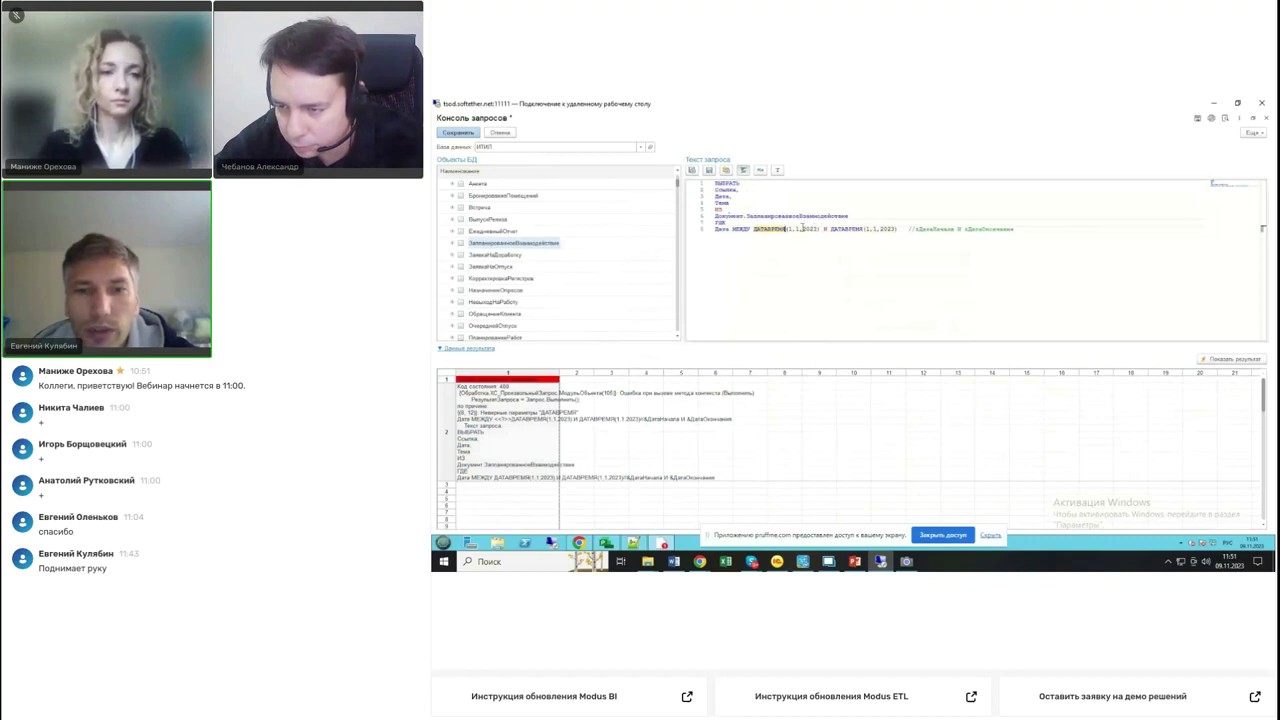
type("2023,")
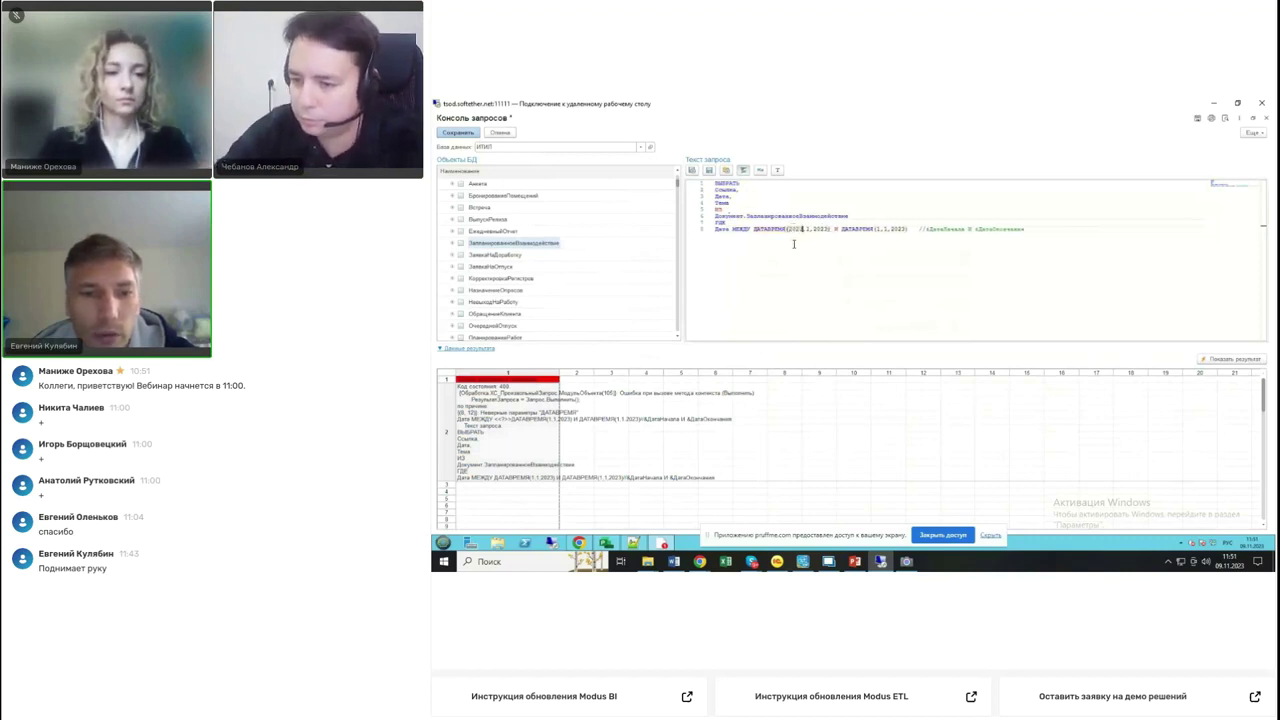
key("Right")
key("Right")
key("Right")
key("Delete")
key("Delete")
key("Delete")
key("Delete")
key("Delete")
key("Right")
key("Right")
key("Right")
key("Right")
key("Right")
key("Right")
key("Right")
key("Right")
key("Right")
key("Right")
key("Right")
key("Right")
key("Right")
key("Right")
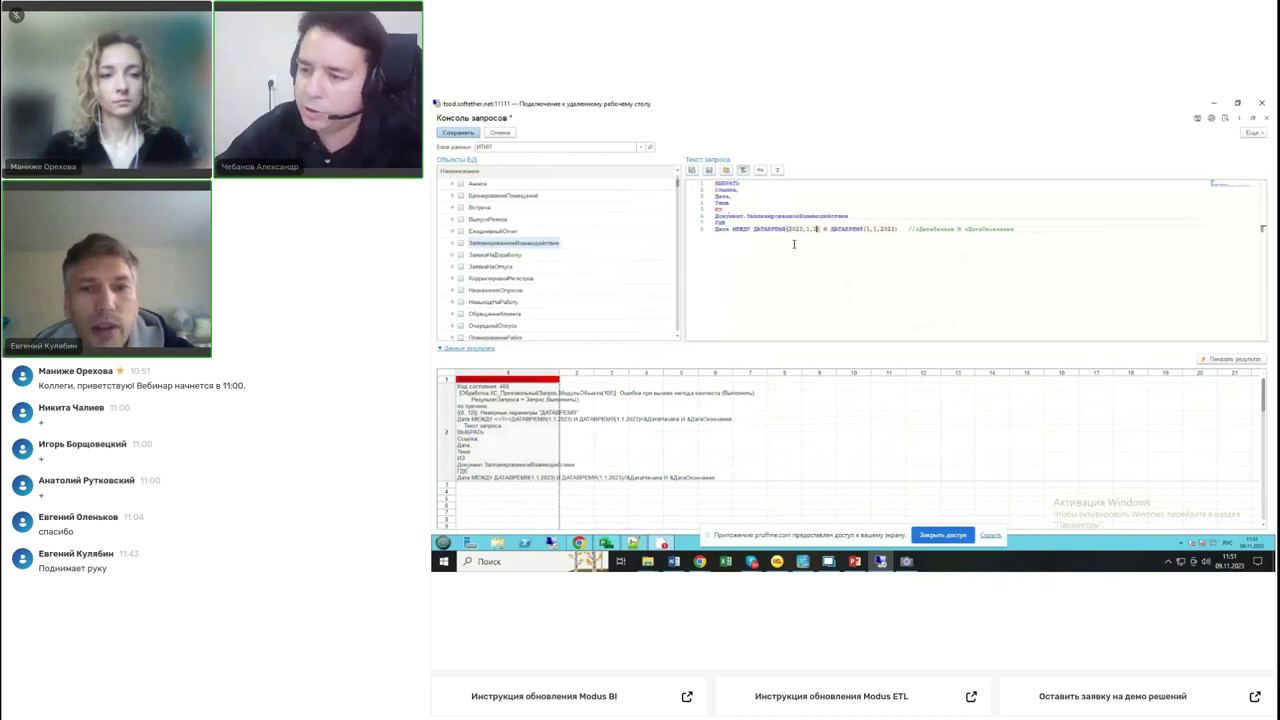
- Reorder the second date of the condition to ДАТАВРЕМЯ(2023,1,1) and run the query again
double_click(889, 230)
key("Delete")
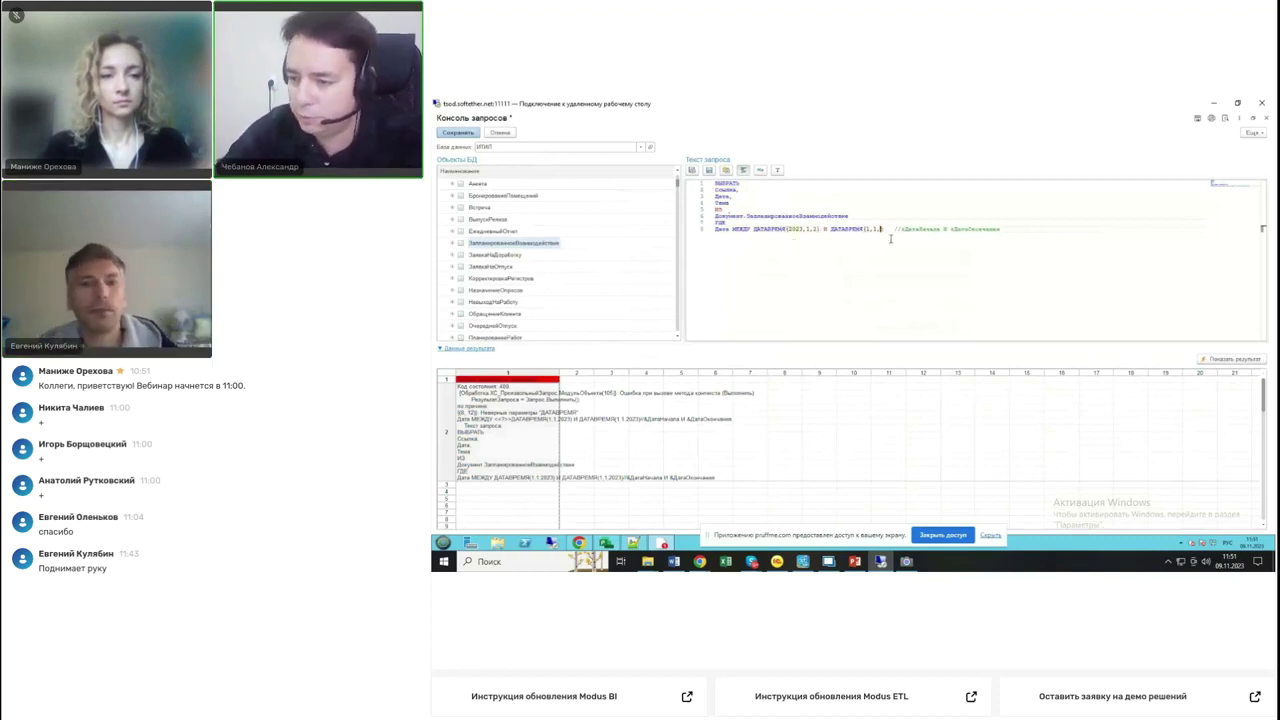
key("Left")
key("Left")
key("Left")
key("Left")
type("2023")
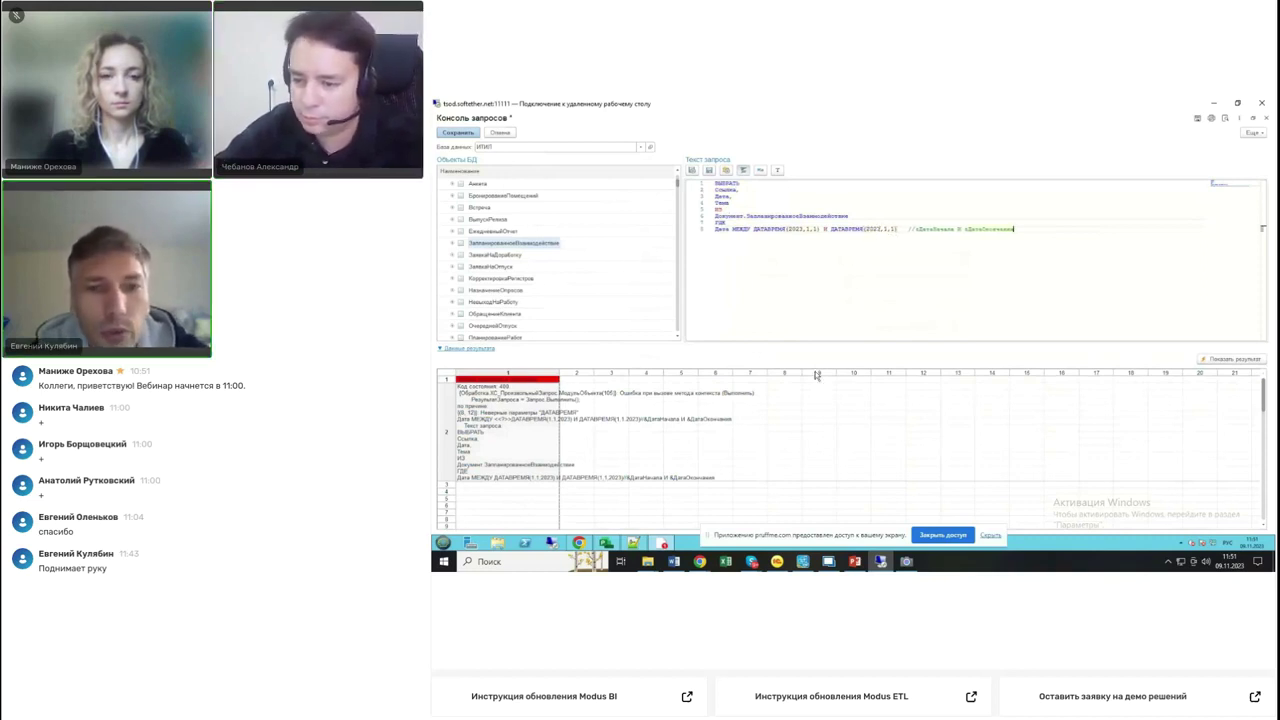
left_click(1234, 360)
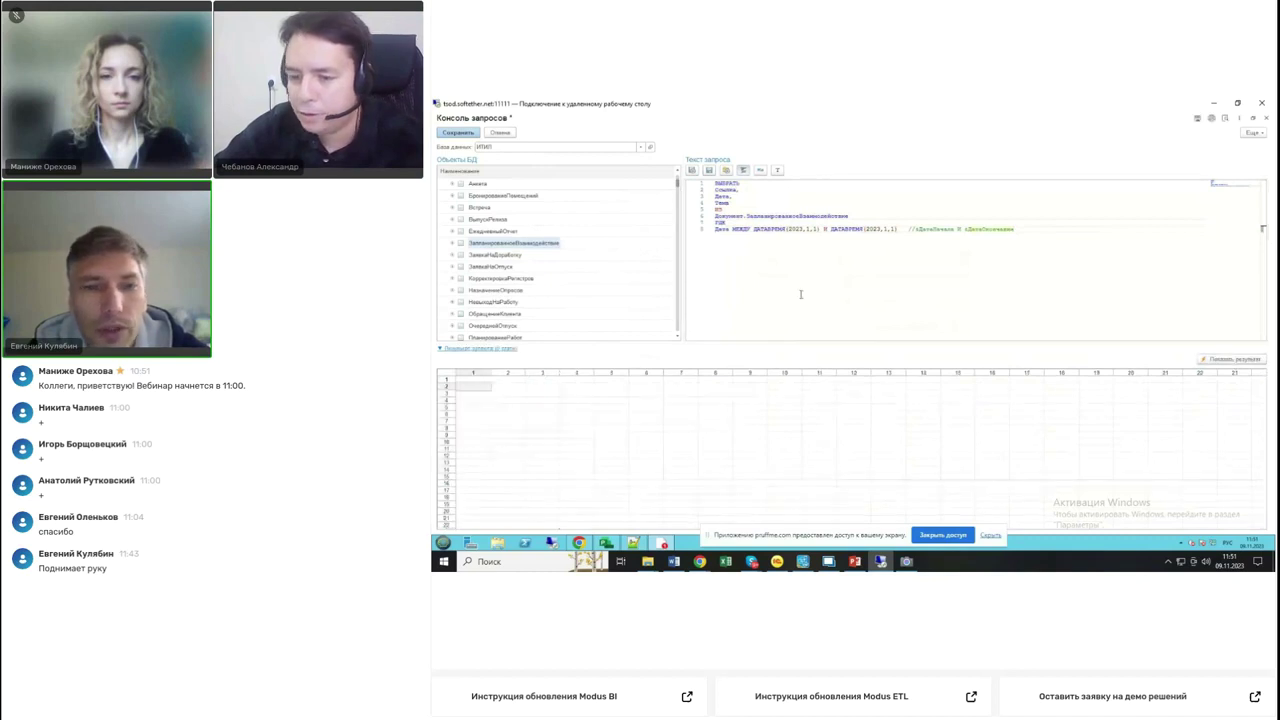
- Change the condition's closing date to ДАТАВРЕМЯ(2023,2,1) and run the query to show its results
double_click(885, 229)
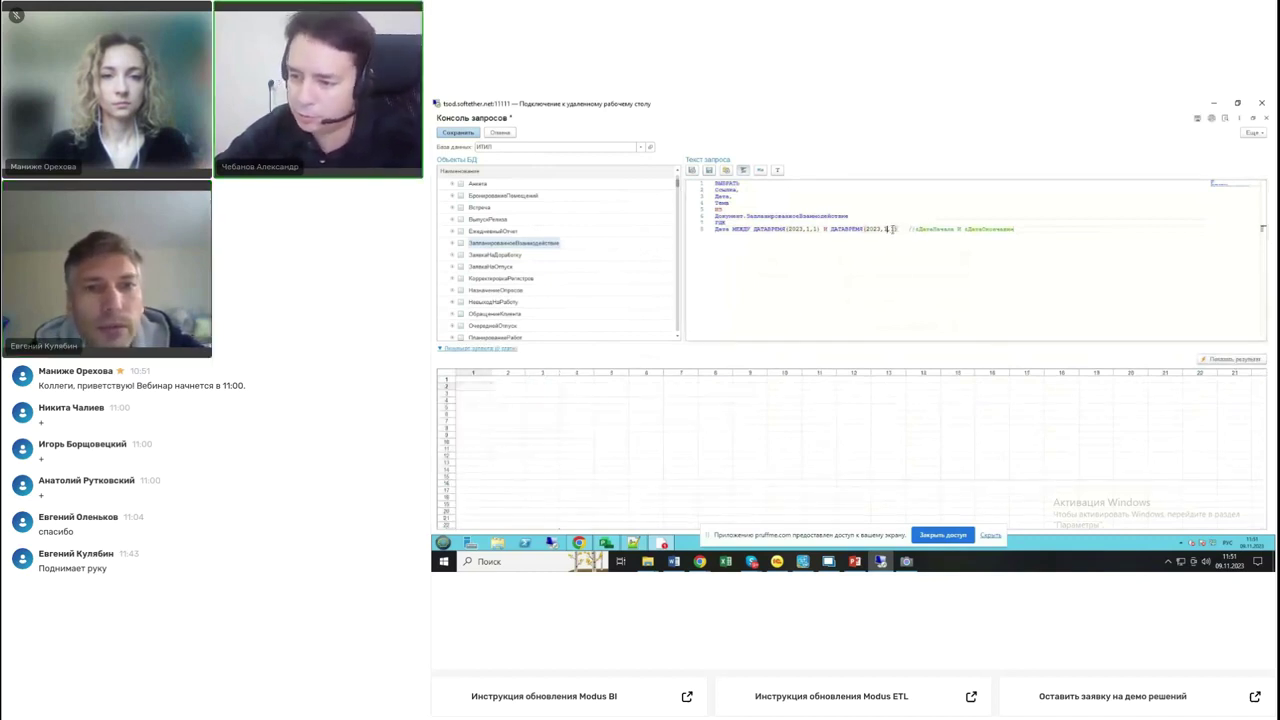
type("2")
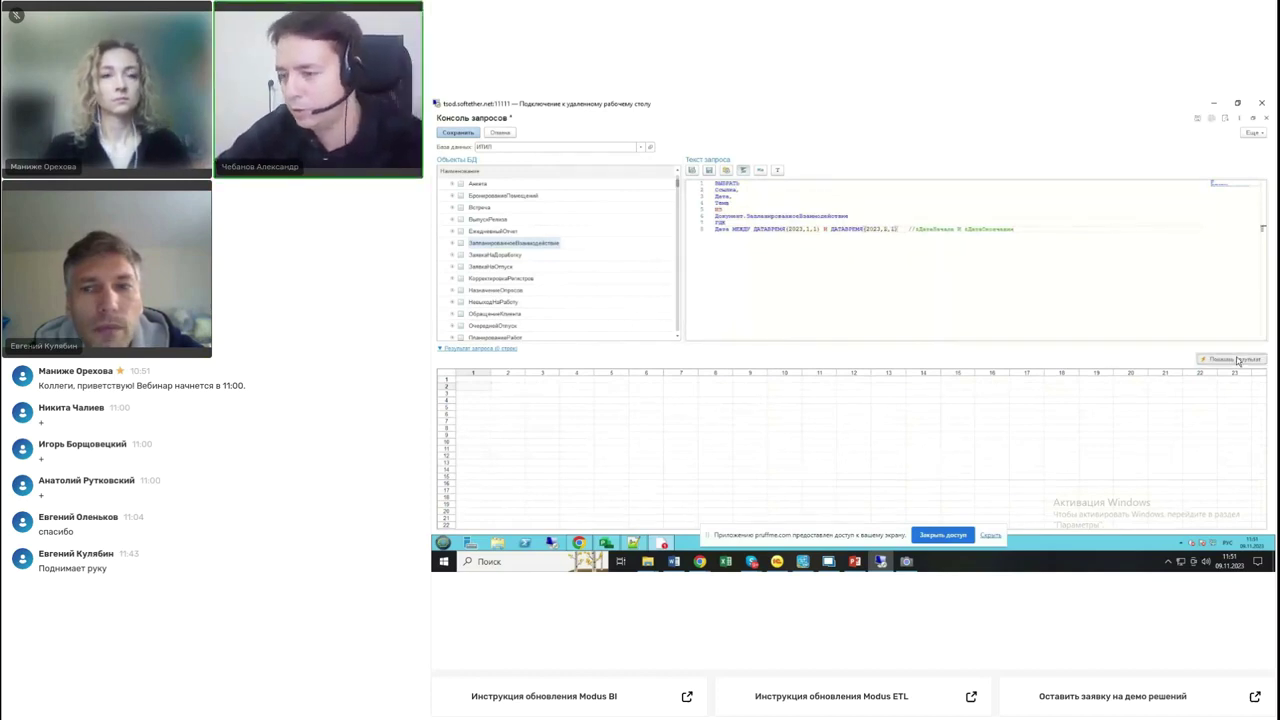
left_click(1236, 359)
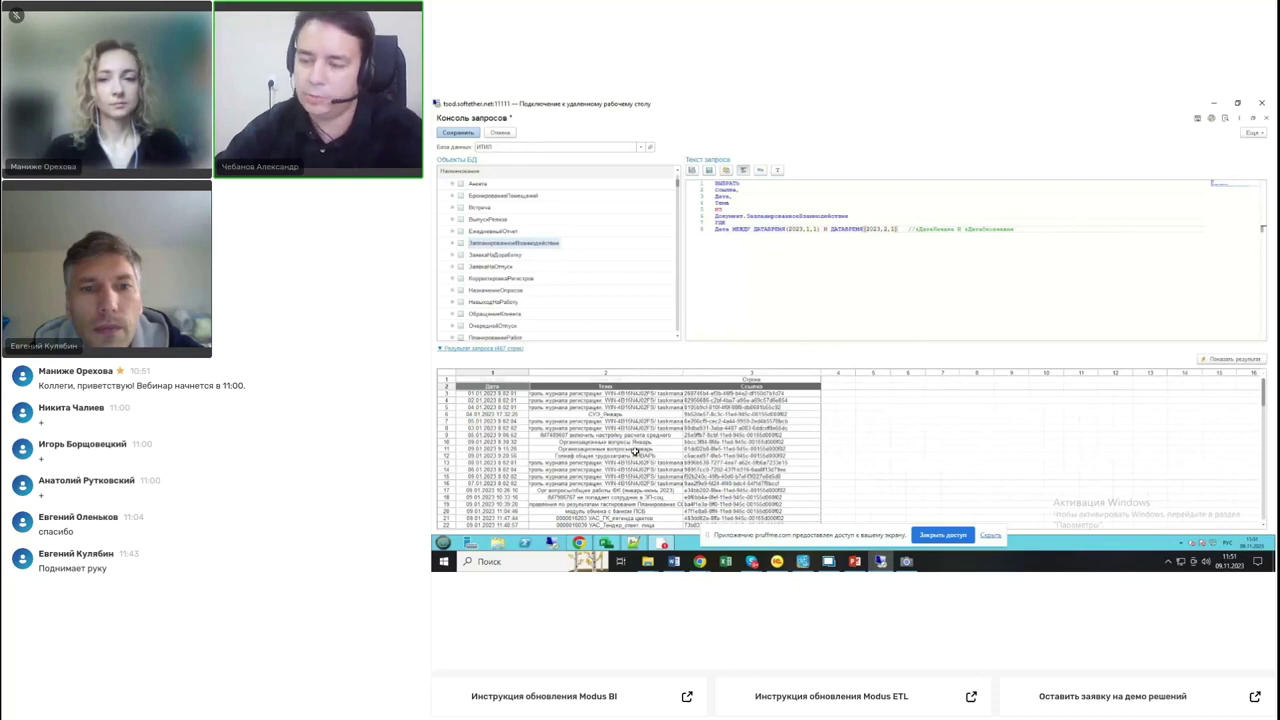
left_click(736, 262)
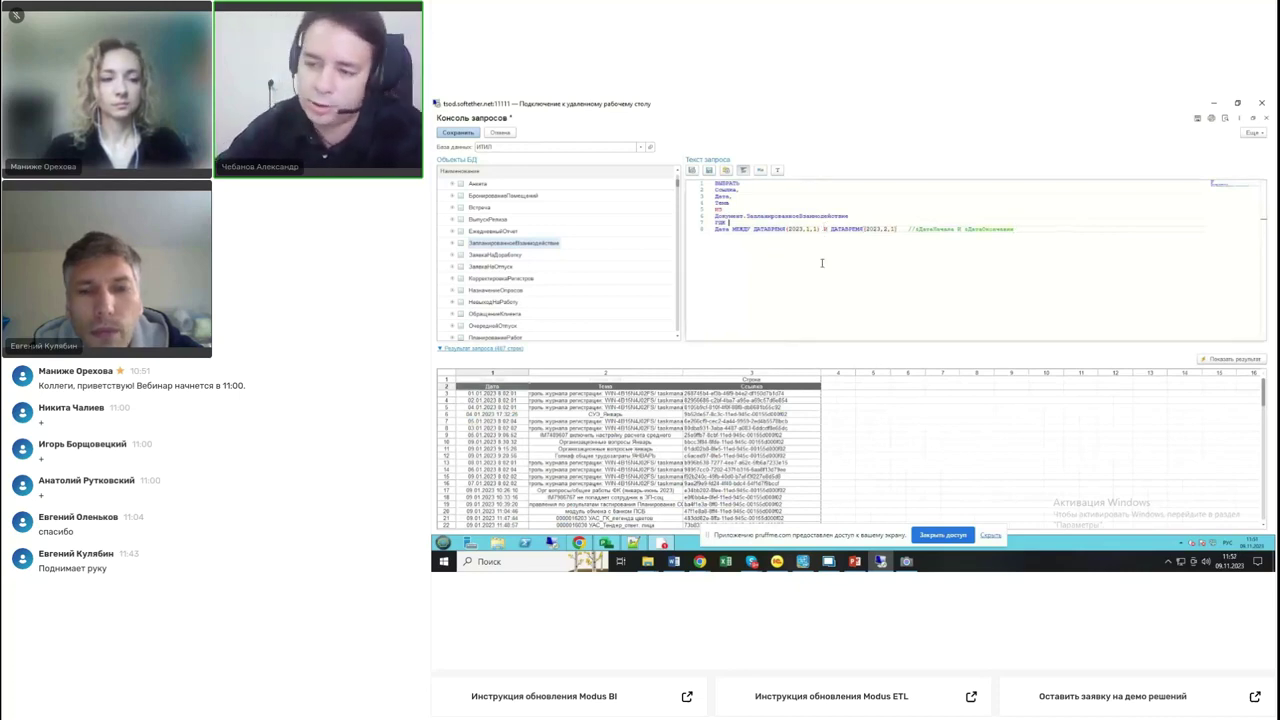
- Remove both literal dates and the comment marks so the condition uses &ДатаНачала И &ДатаОкончания, and save the query
left_click_drag(830, 229, 899, 229)
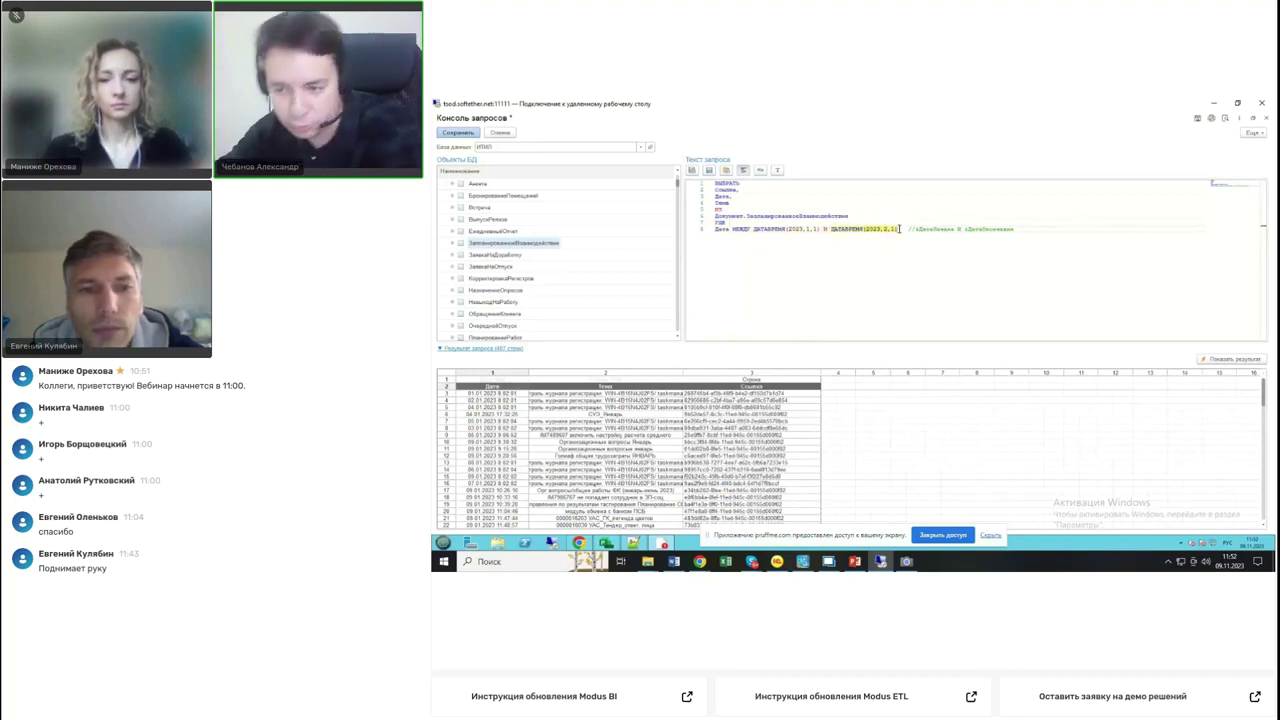
left_click_drag(899, 229, 757, 230)
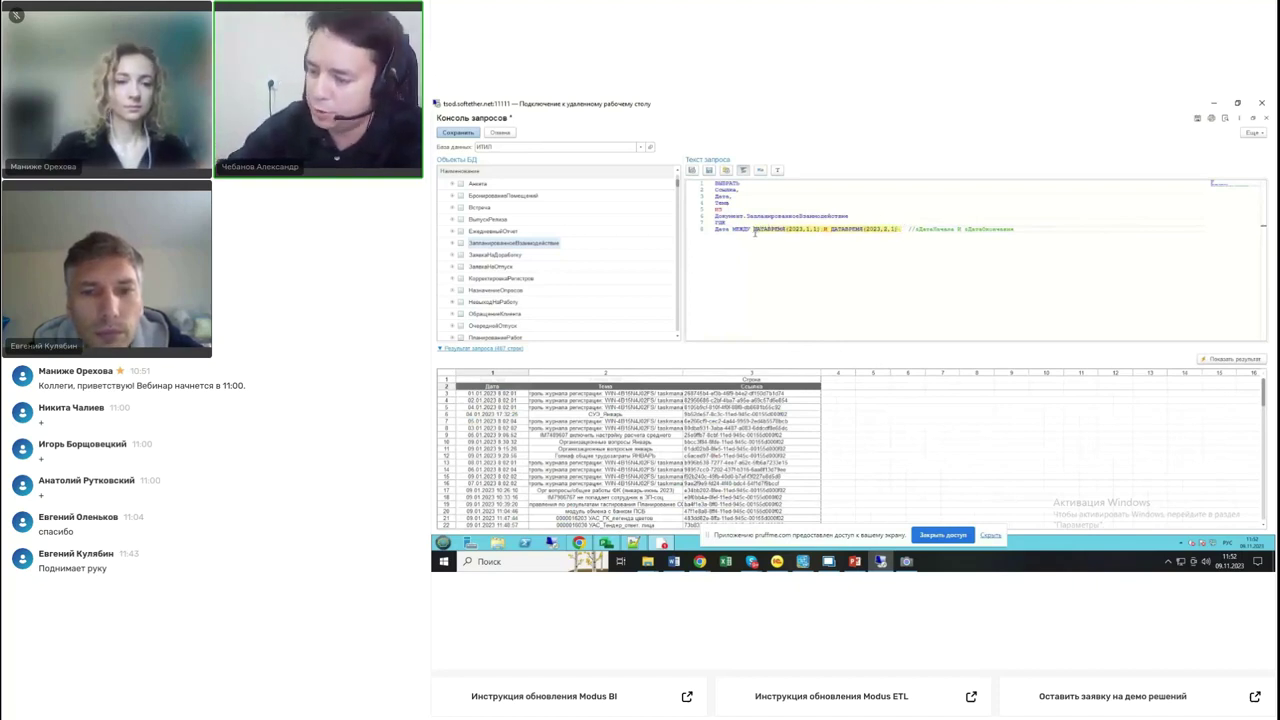
key("Delete")
key("Delete")
key("Delete")
key("Delete")
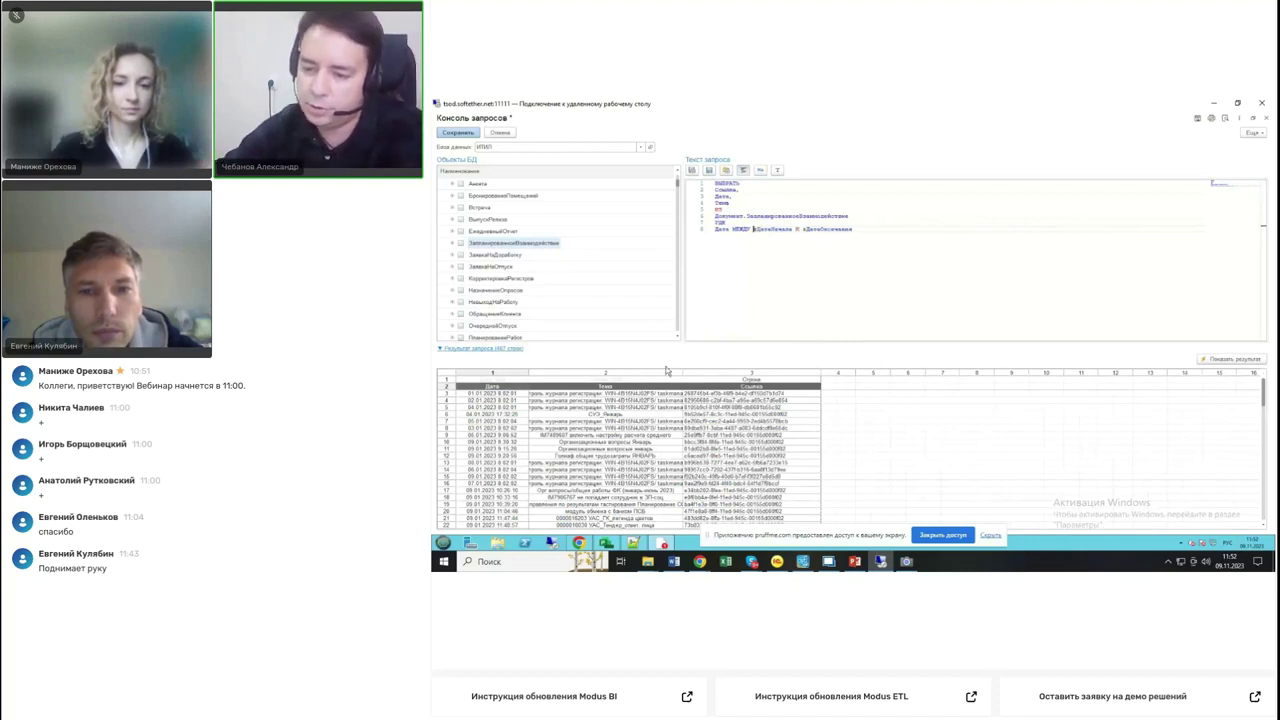
key("End")
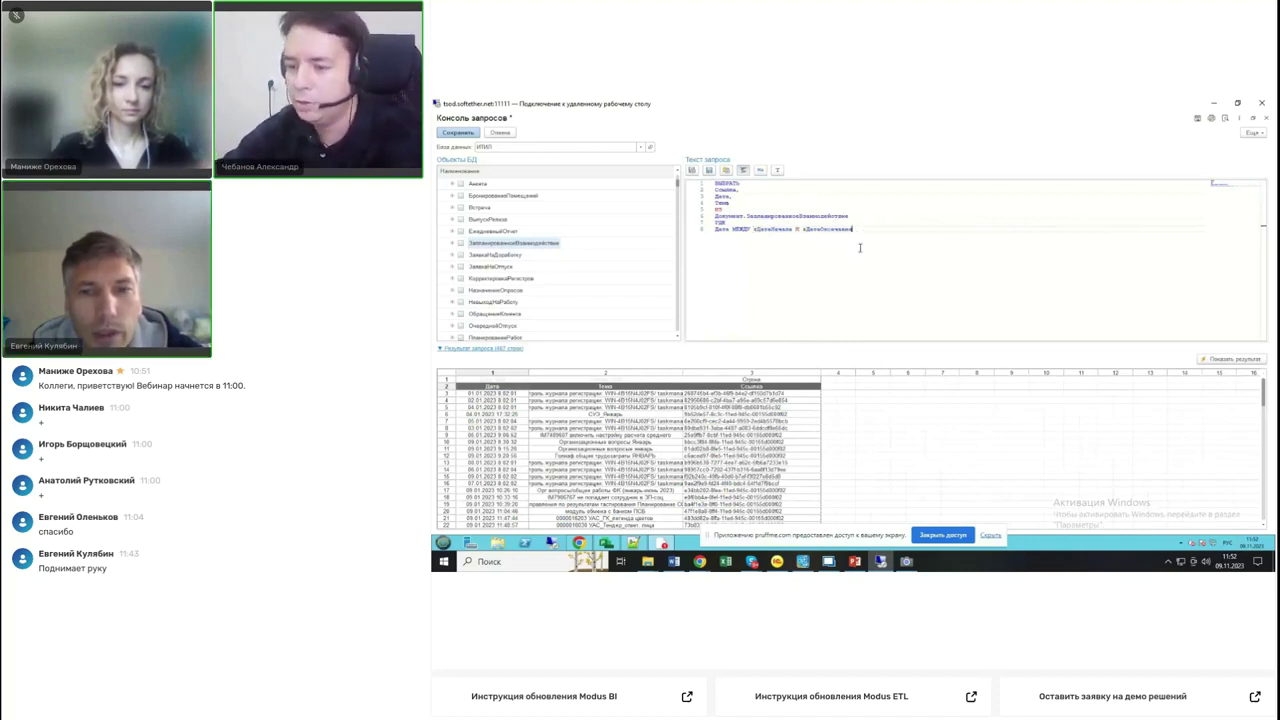
left_click(459, 132)
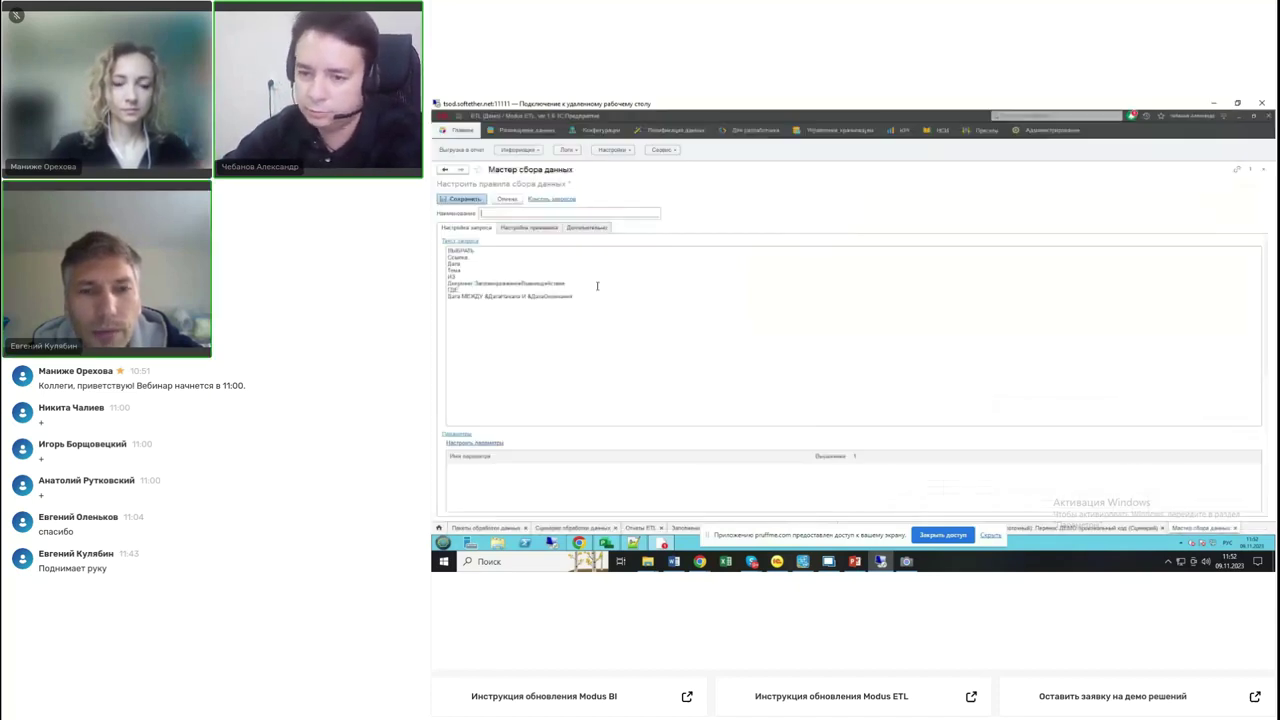
- Name the collection rule Задачи, save it, and fill its execution parameters from the query
type("Защ")
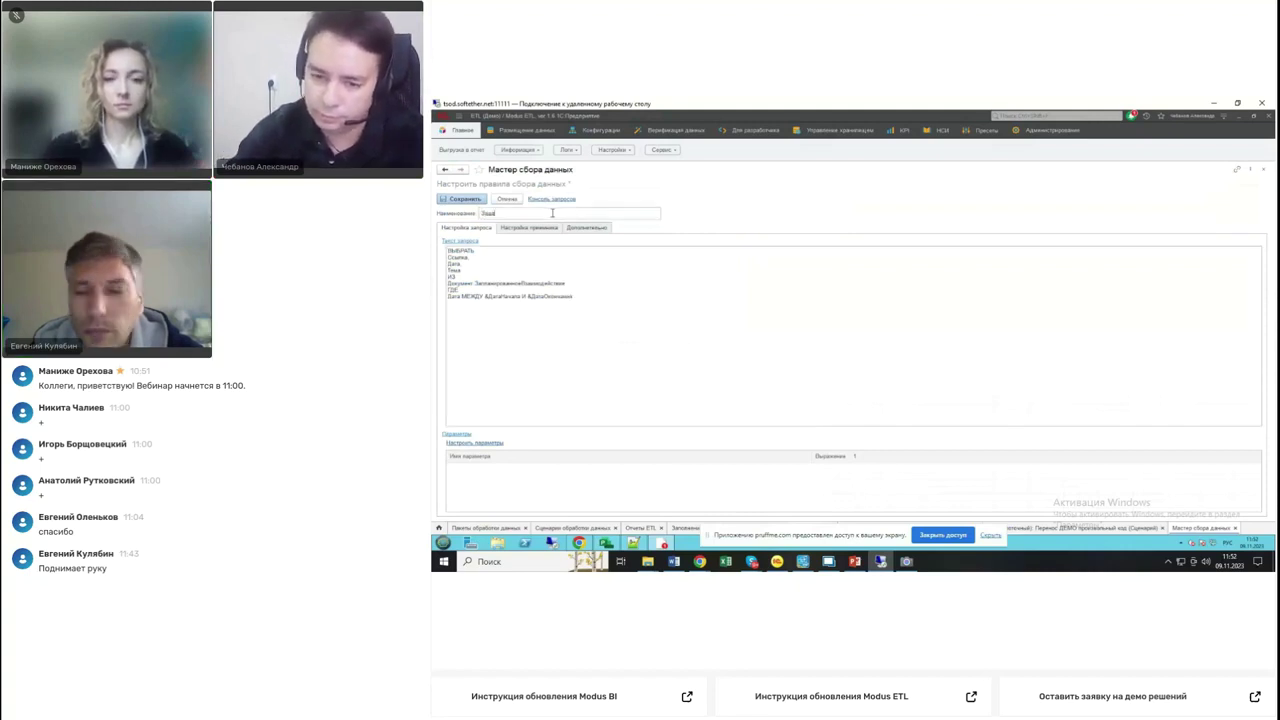
type("ани")
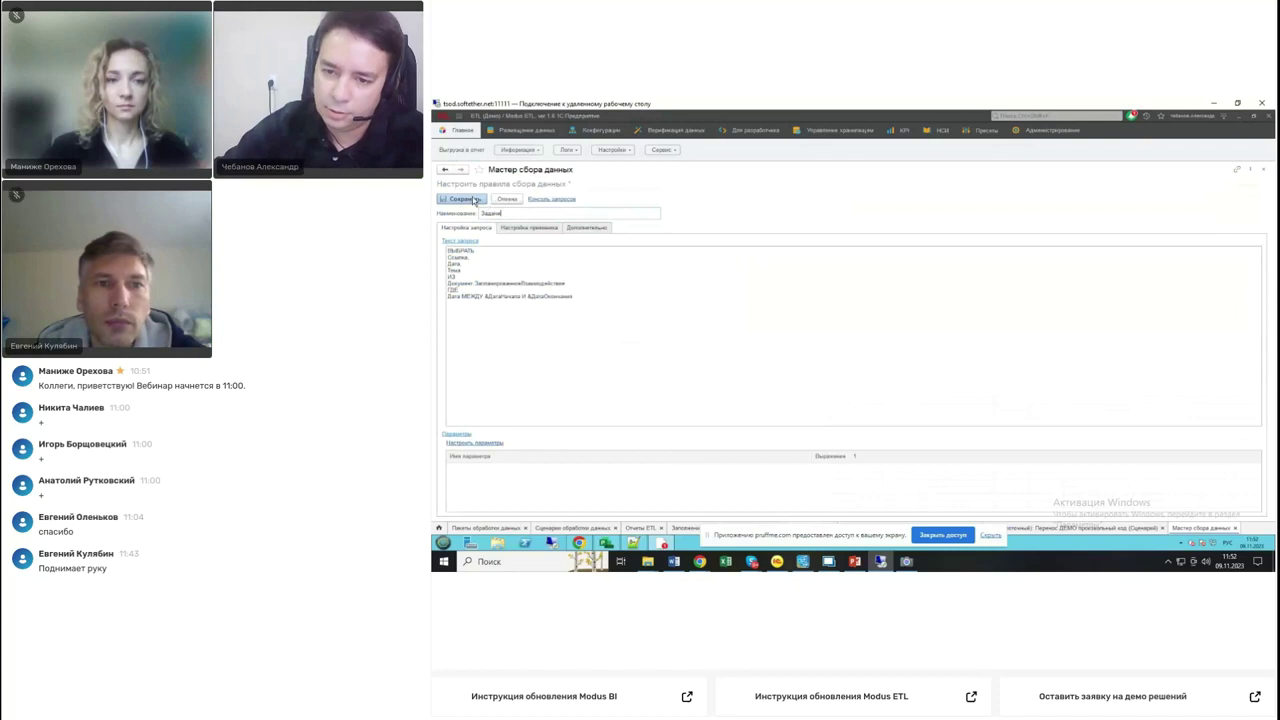
left_click(470, 442)
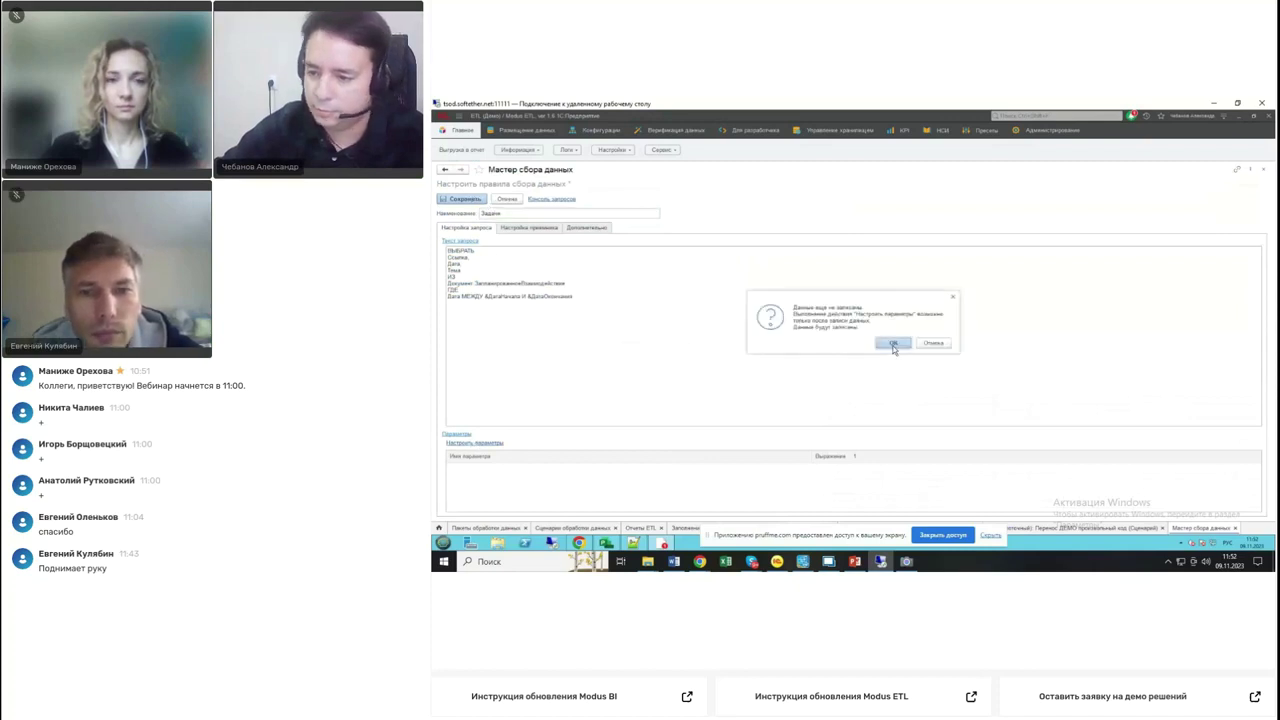
left_click(893, 344)
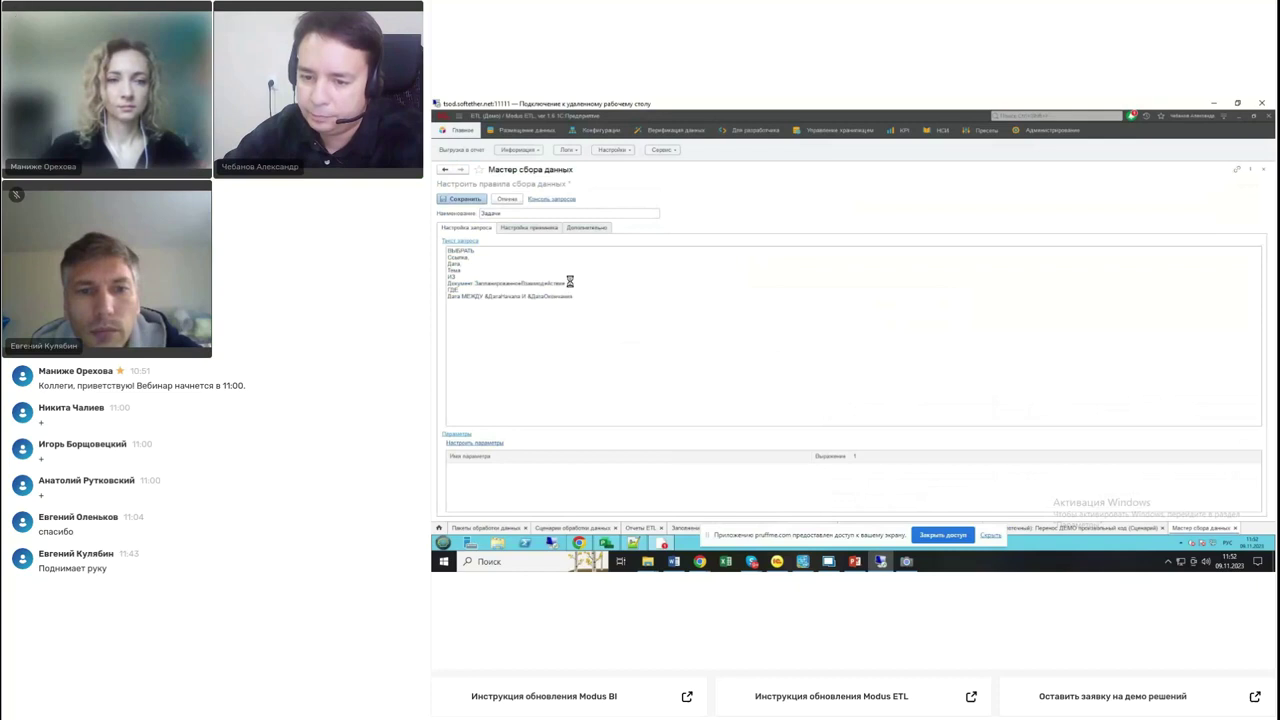
left_click(795, 223)
left_click(828, 265)
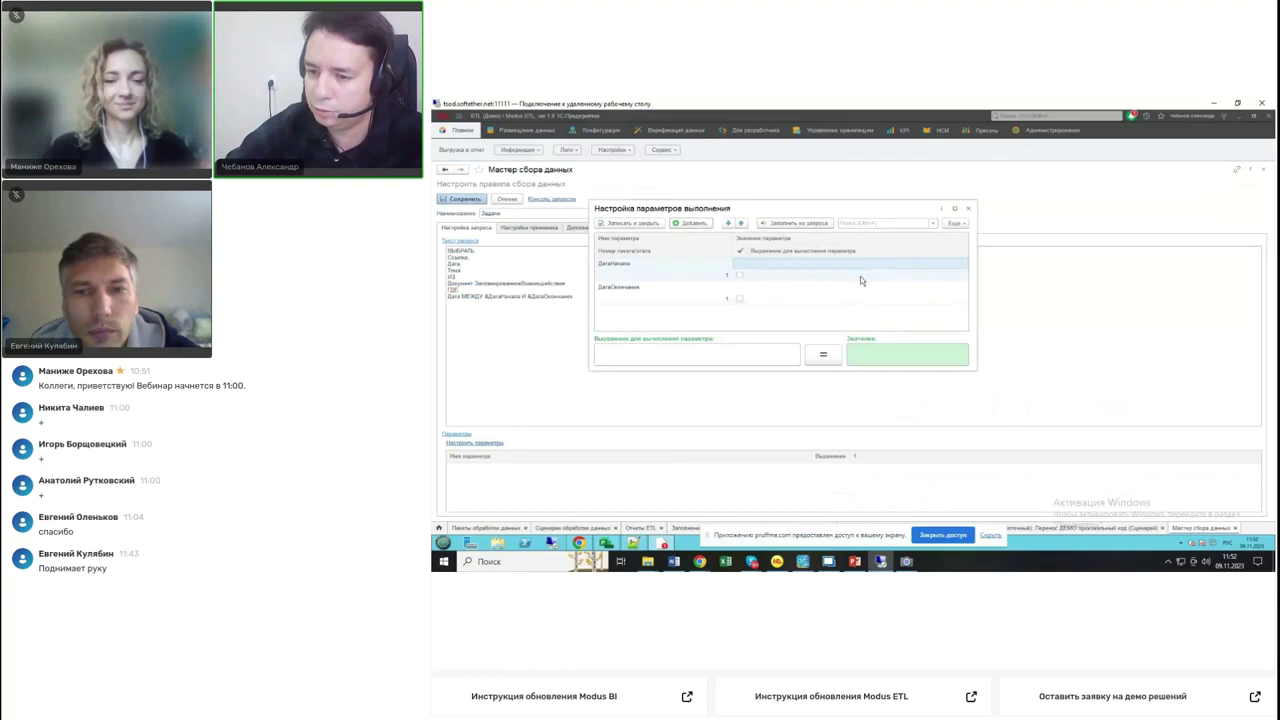
- Mark ДатаНачала as a calculated expression, enter ДАТАВРЕМЯ(2023,1,1) as its value, and dismiss the error messages
left_click(740, 275)
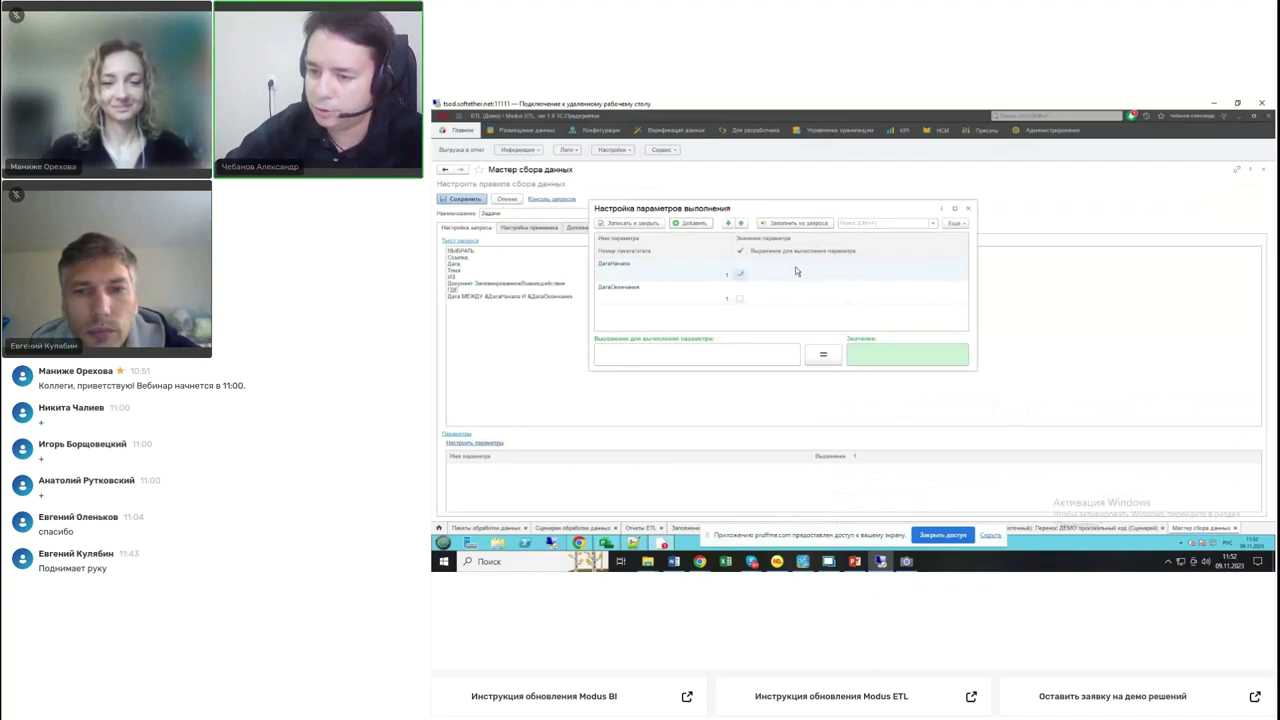
left_click(791, 275)
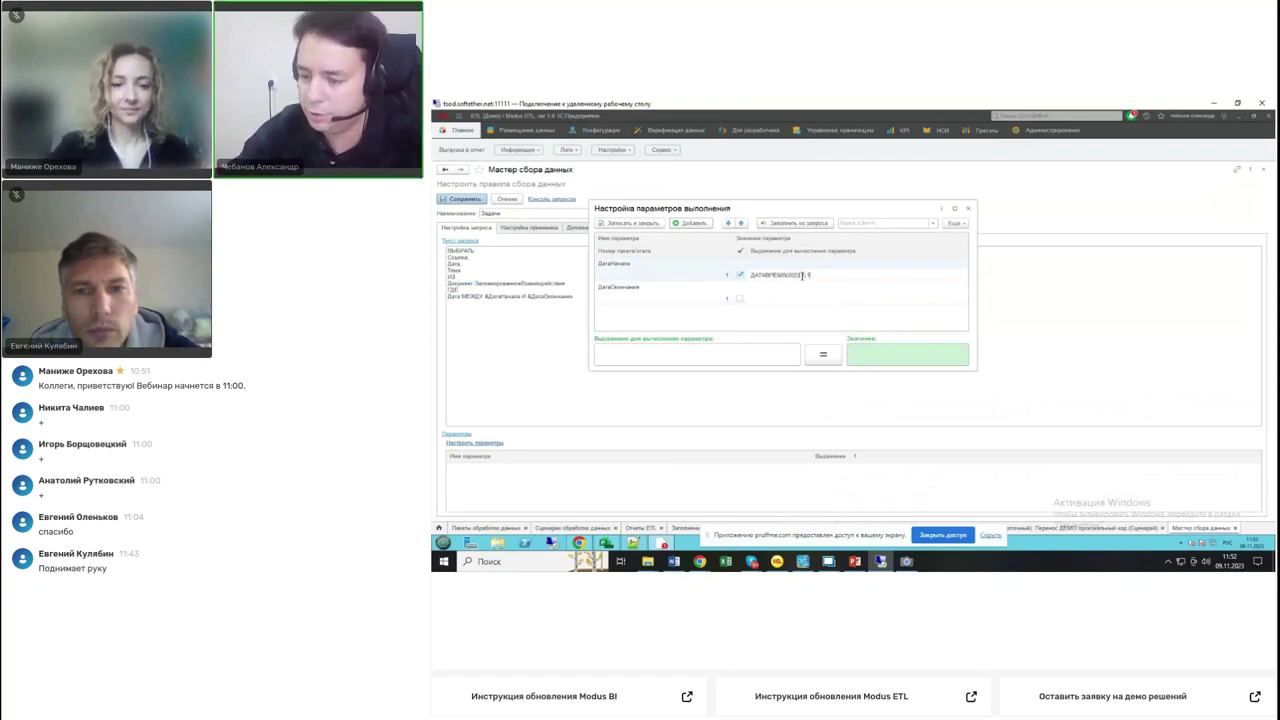
double_click(802, 275)
left_click(739, 298)
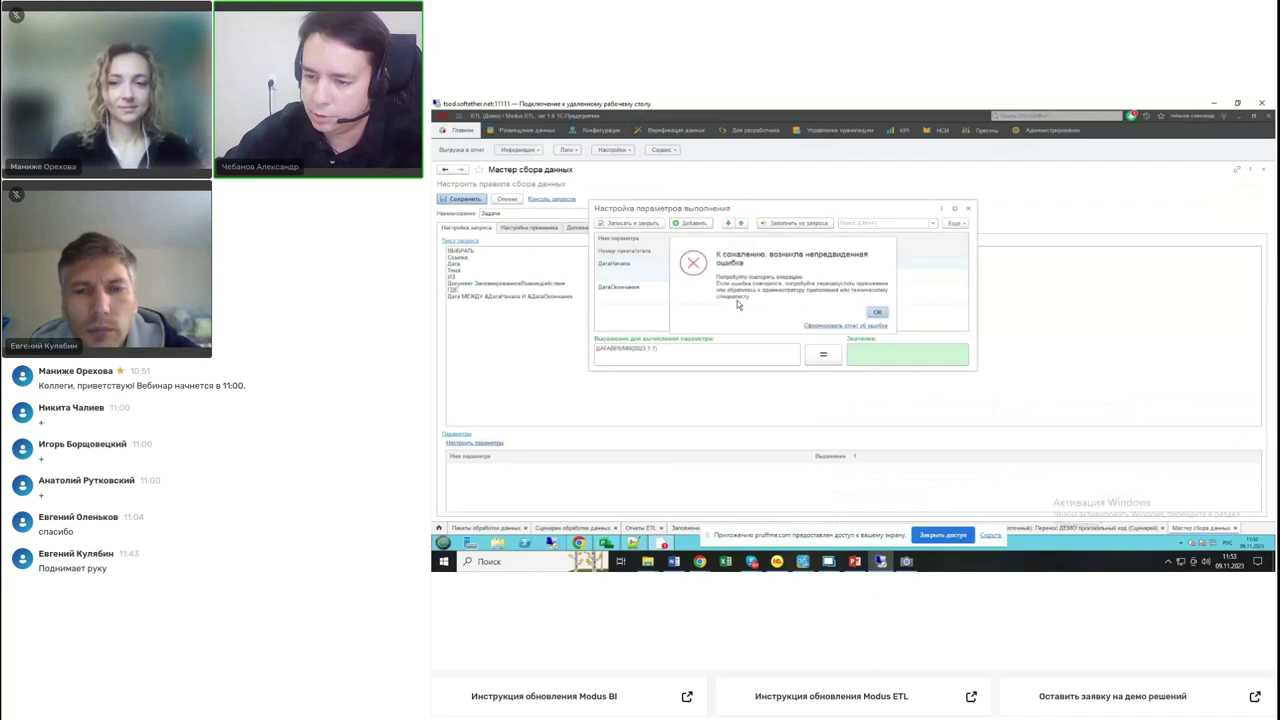
left_click(878, 311)
left_click(795, 304)
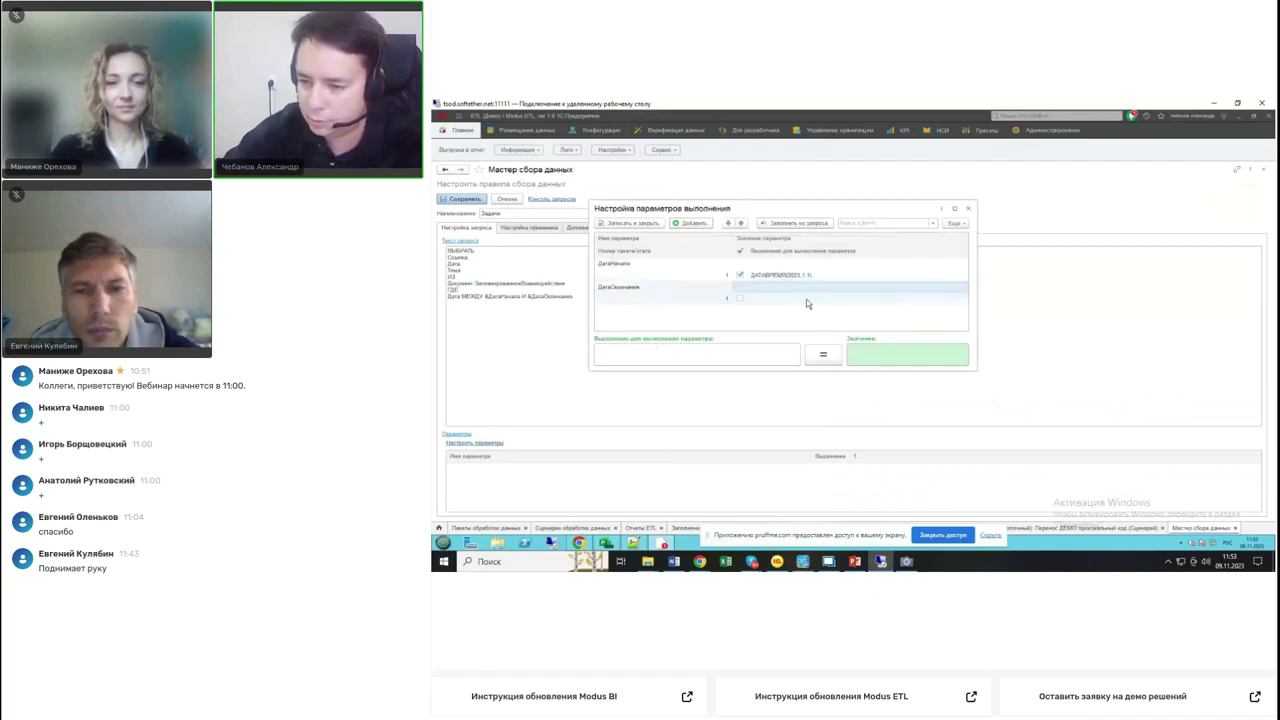
left_click(805, 283)
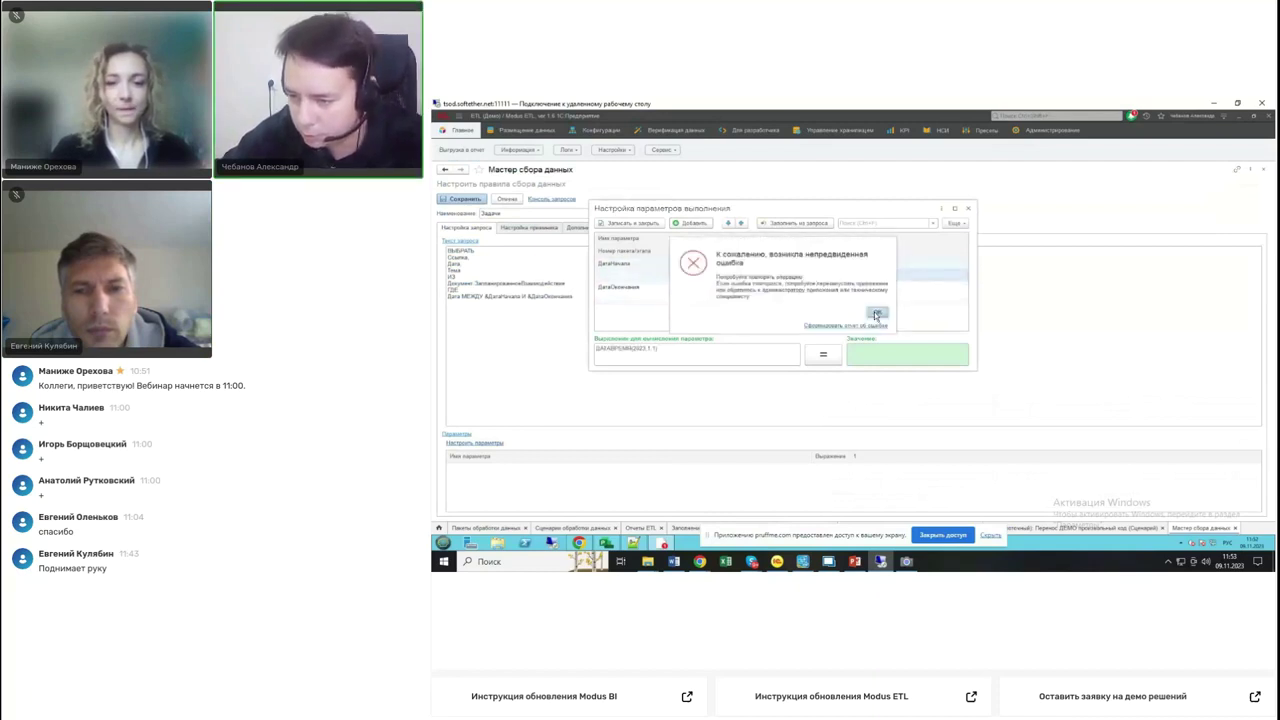
left_click(870, 314)
- Correct the ДатаНачала expression to Дата(2023,1,1)
left_click(790, 275)
left_click(790, 275)
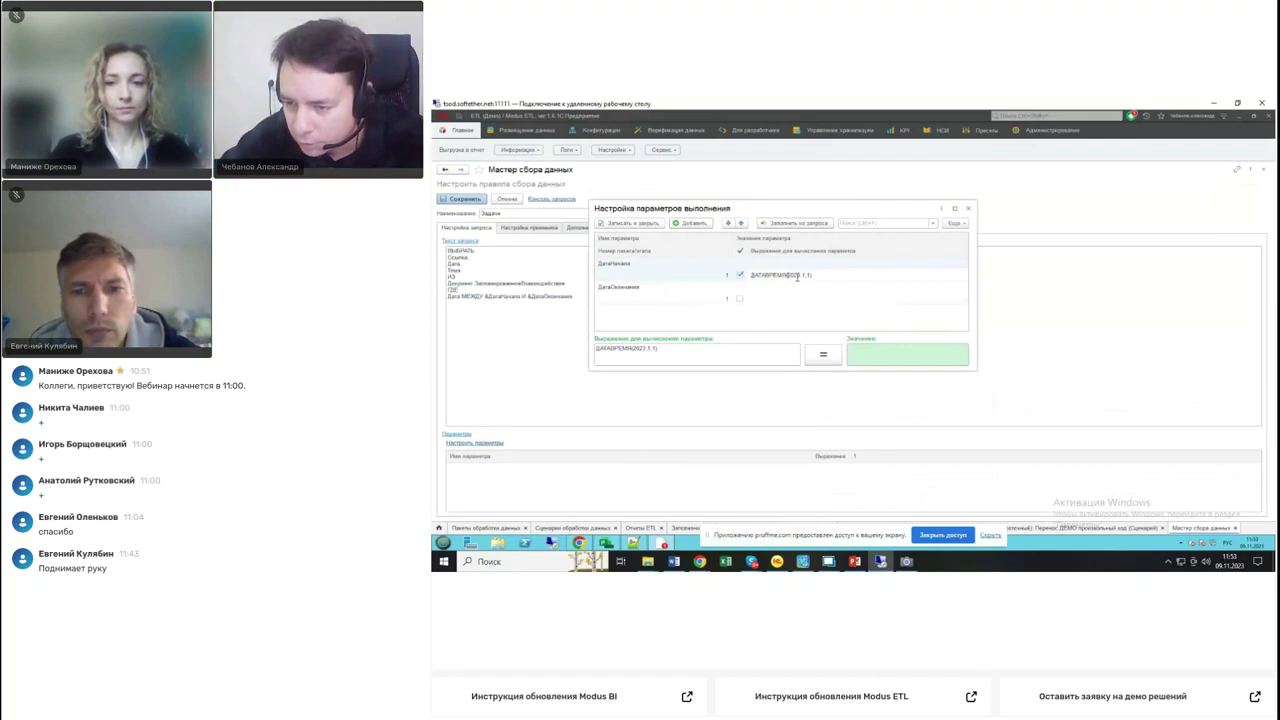
left_click(818, 285)
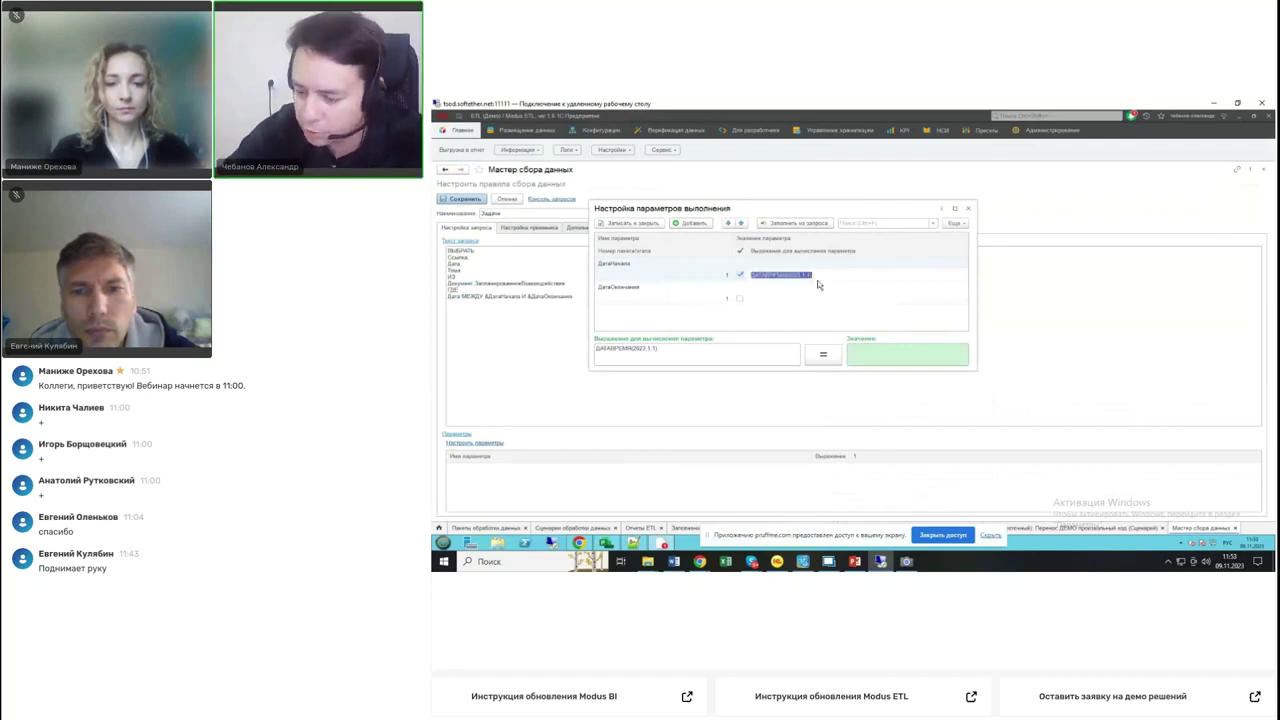
left_click(818, 285)
double_click(818, 285)
key("BackSpace")
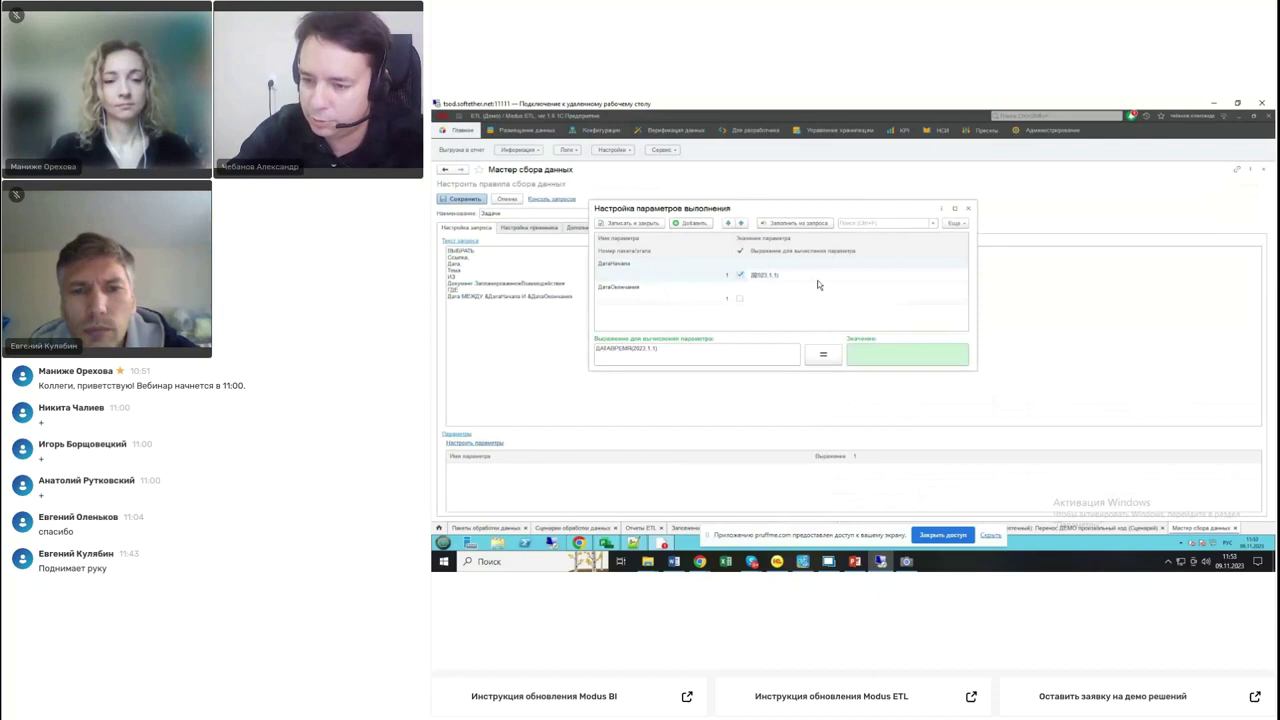
key("Return")
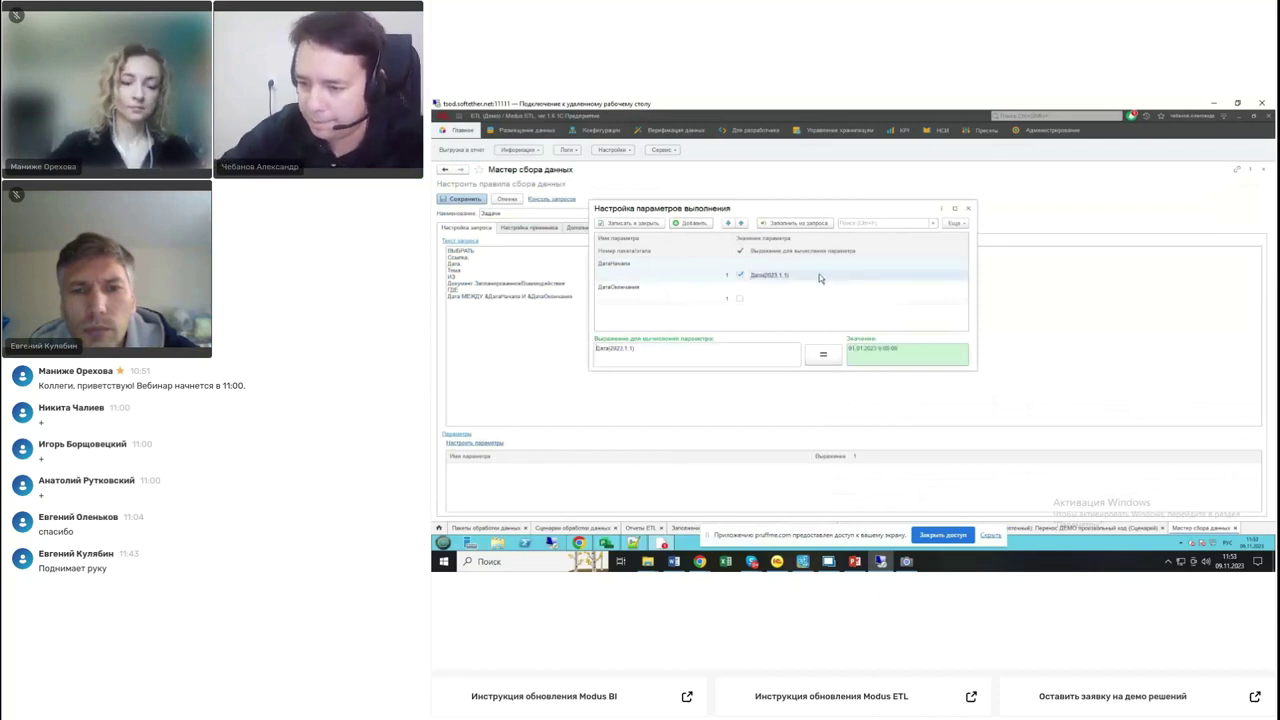
- Copy the expression to ДатаОкончания as a calculated value, adjust it to Дата(2023,2,1), and save and close the parameters
left_click(819, 276)
key("ctrl+c")
left_click(739, 298)
left_click(764, 299)
key("ctrl+v")
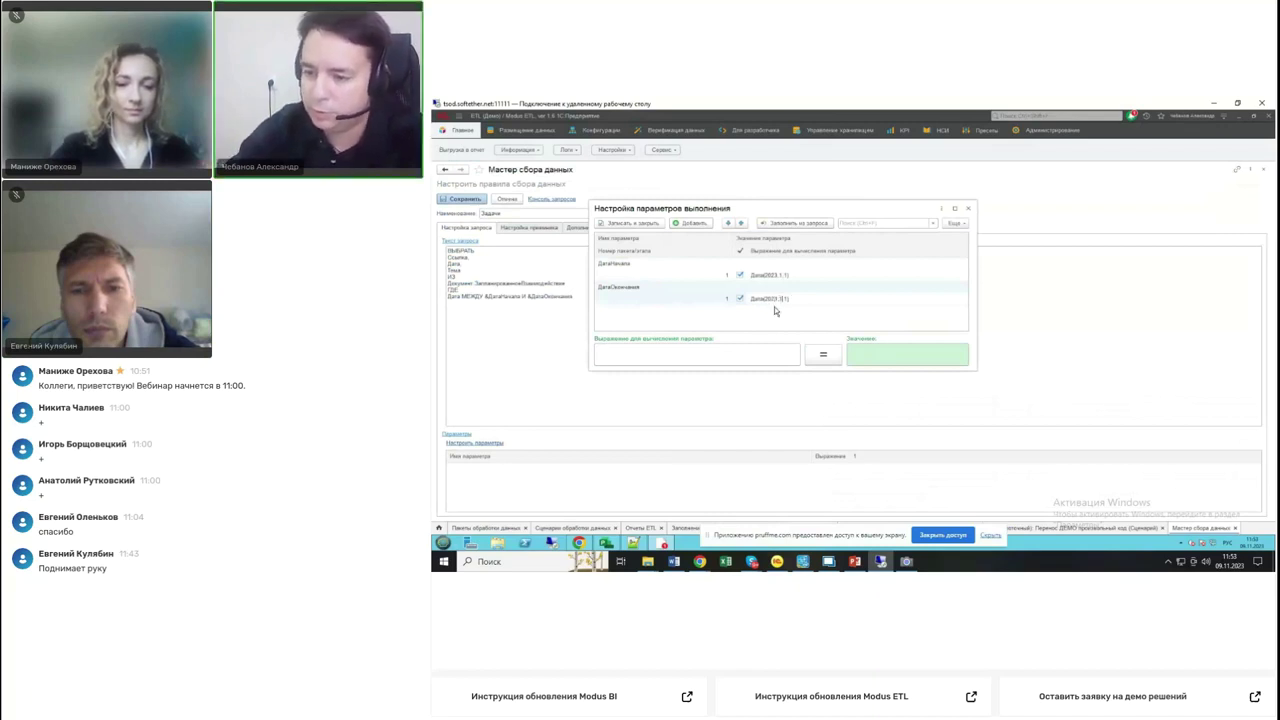
left_click(798, 292)
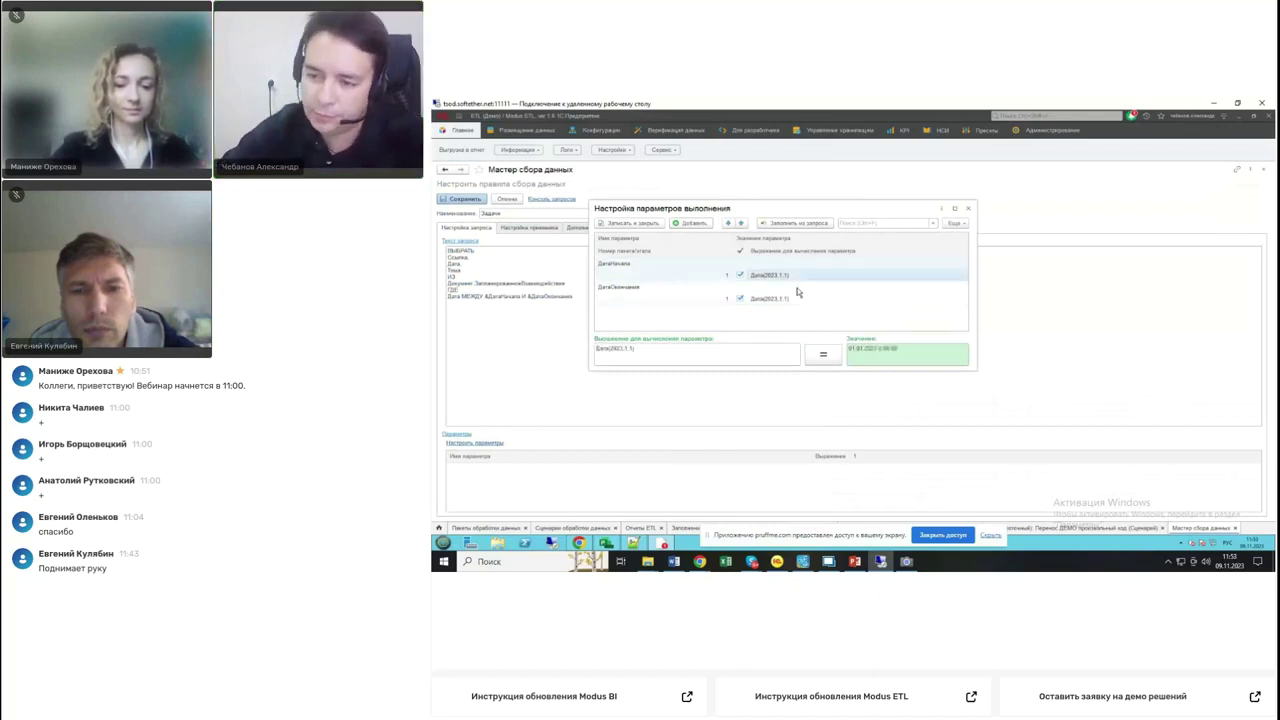
left_click(628, 223)
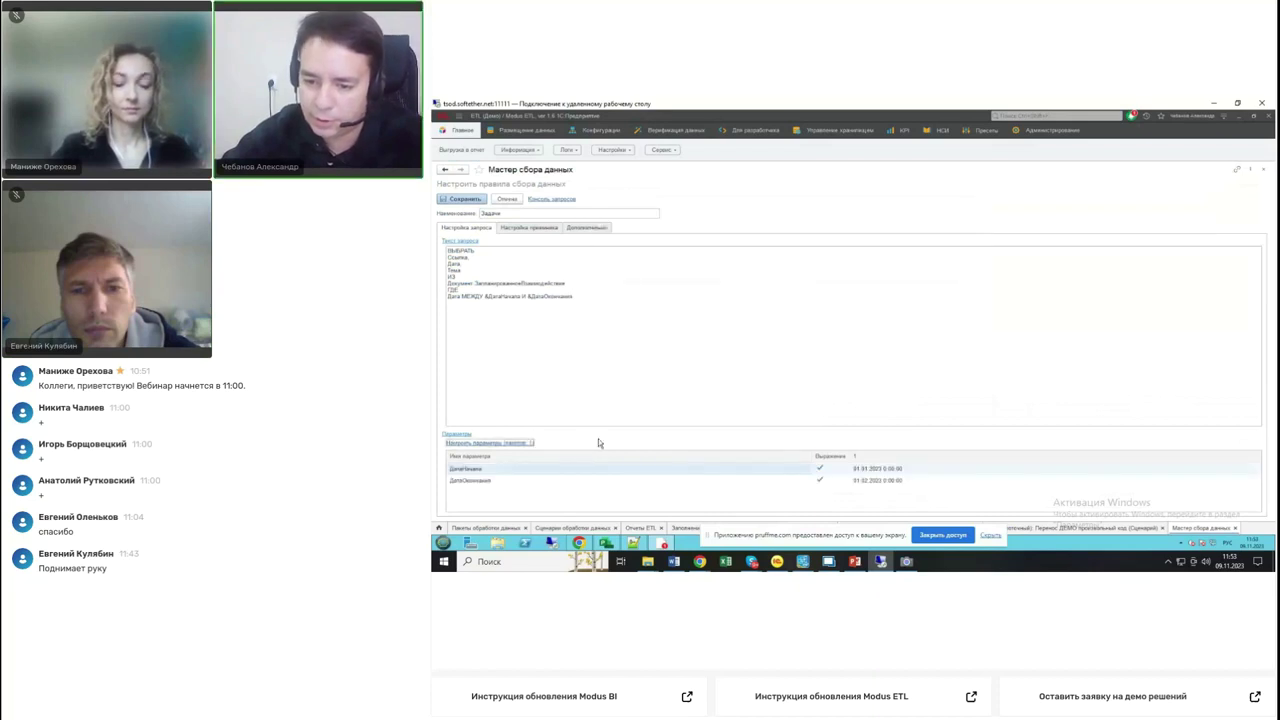
- In the rule's destination settings, choose the database database_664 and the data write mode Очистить и добавить
left_click(462, 198)
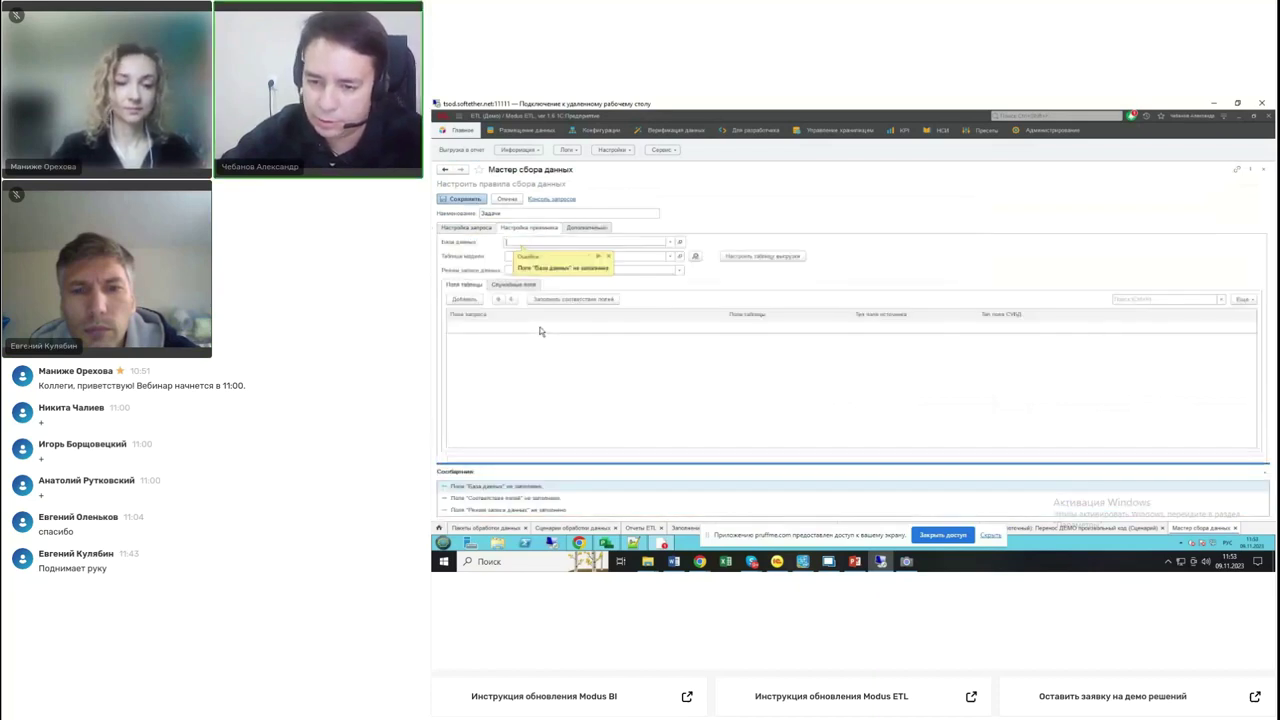
left_click(669, 243)
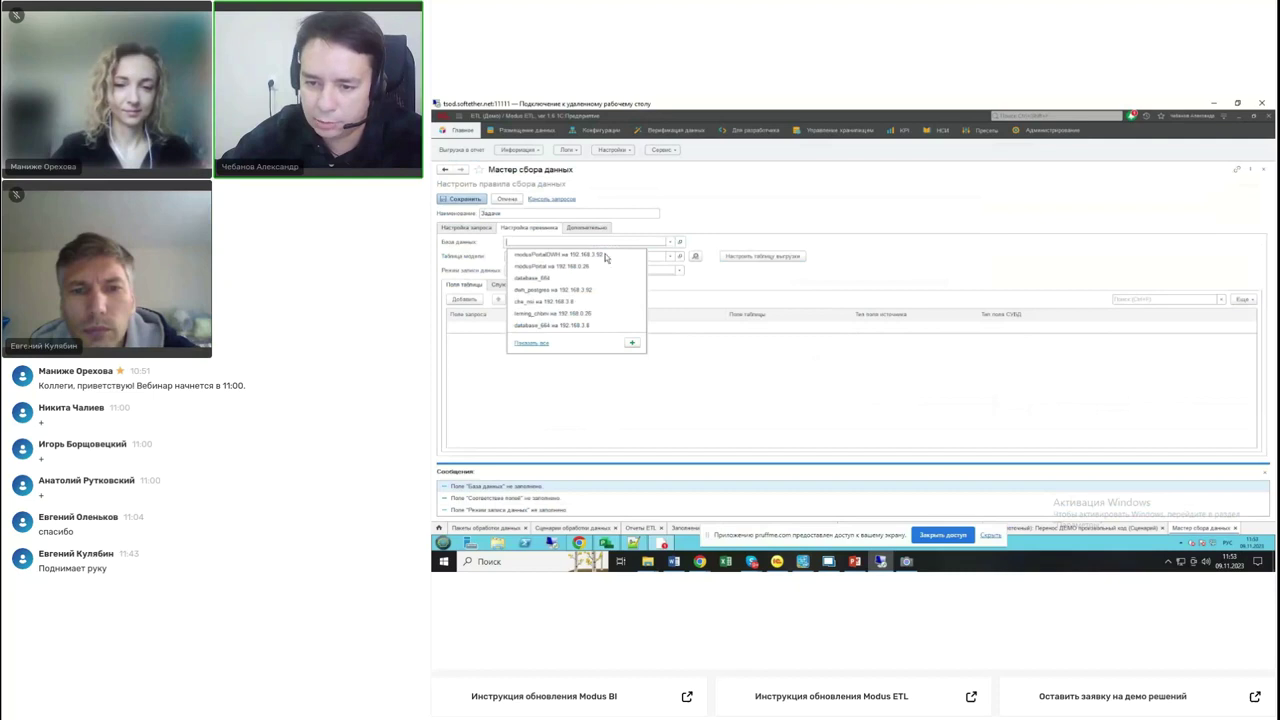
left_click(561, 281)
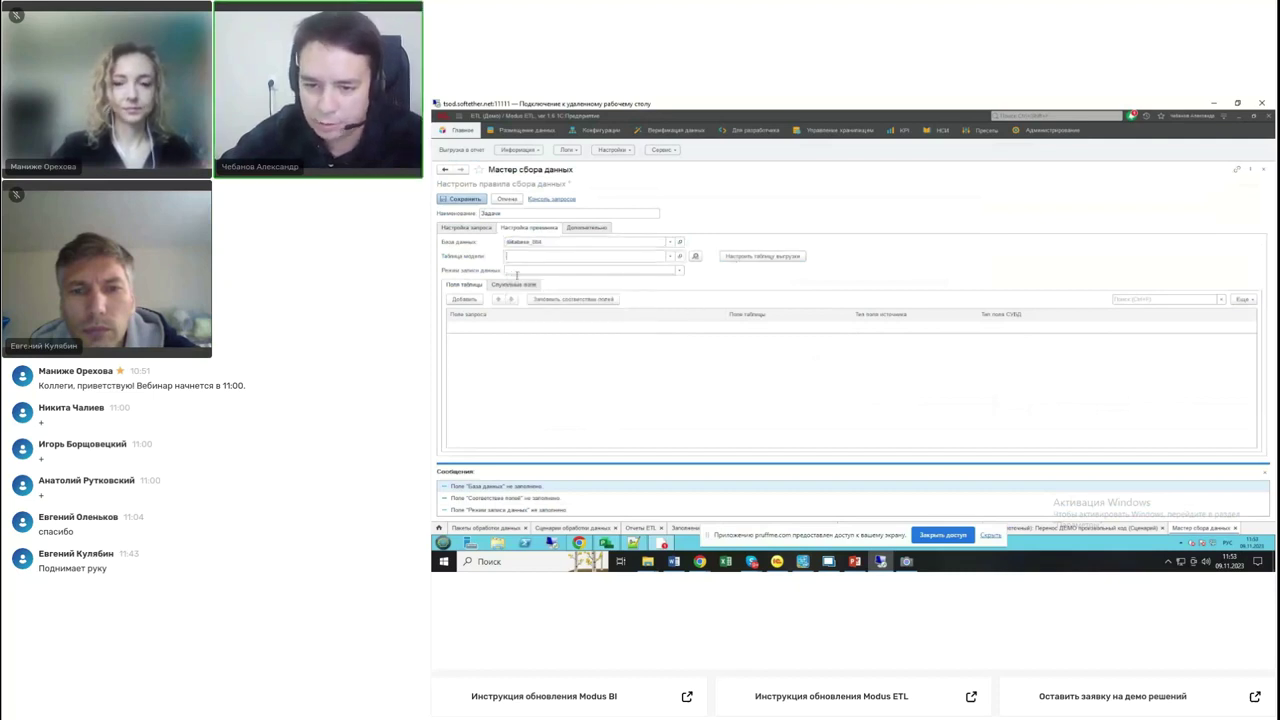
left_click(550, 271)
left_click(540, 296)
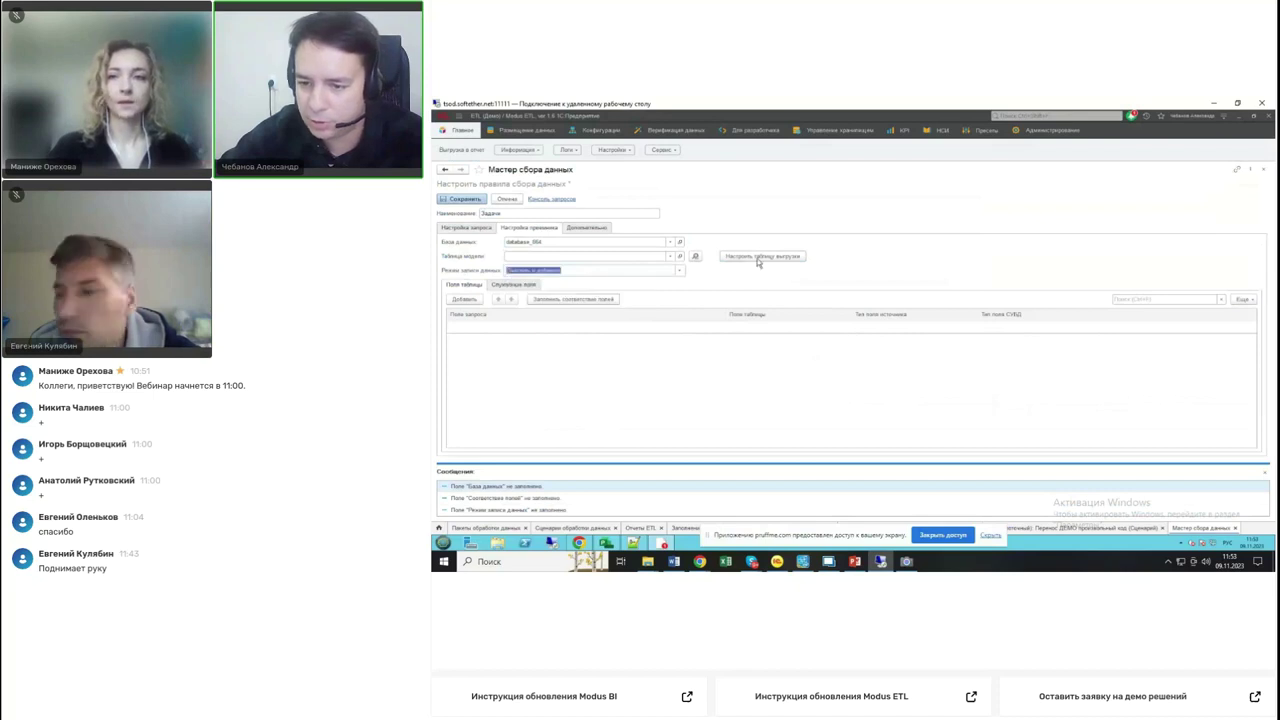
- Save the rule, set up its export table under the name Вебинар11, and try to finish the table setup
left_click(553, 300)
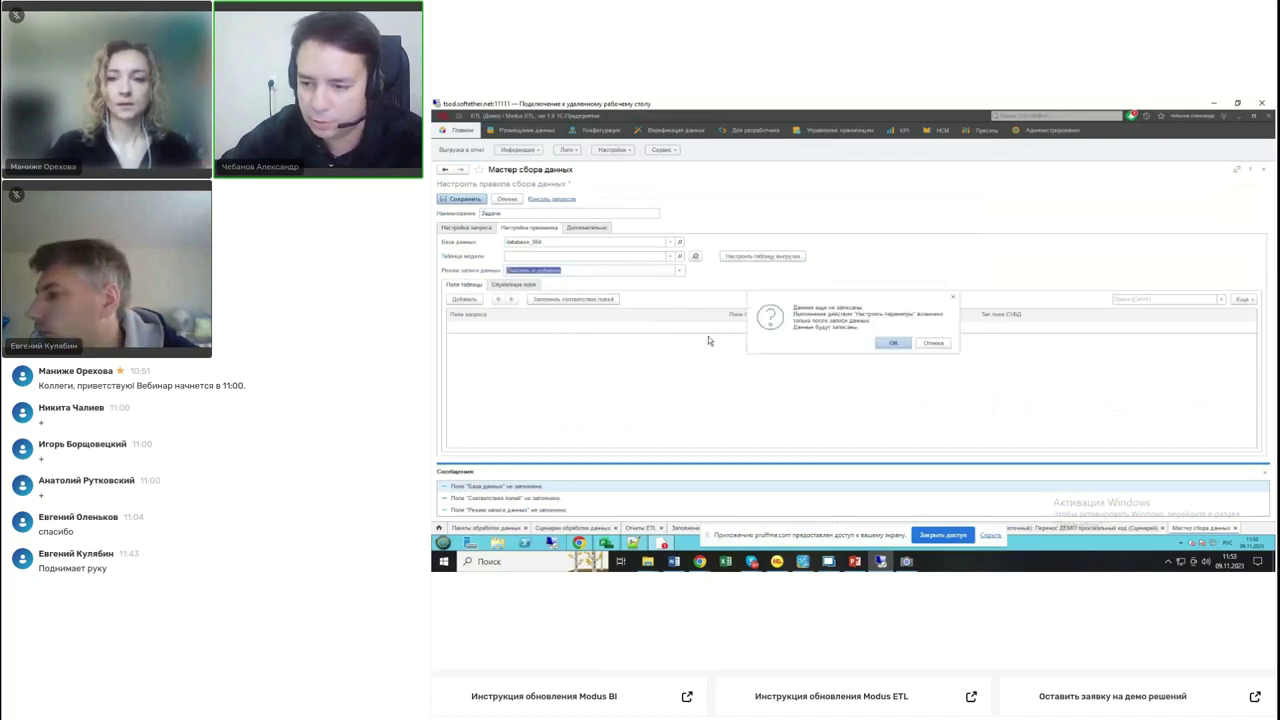
left_click(888, 344)
left_click(759, 259)
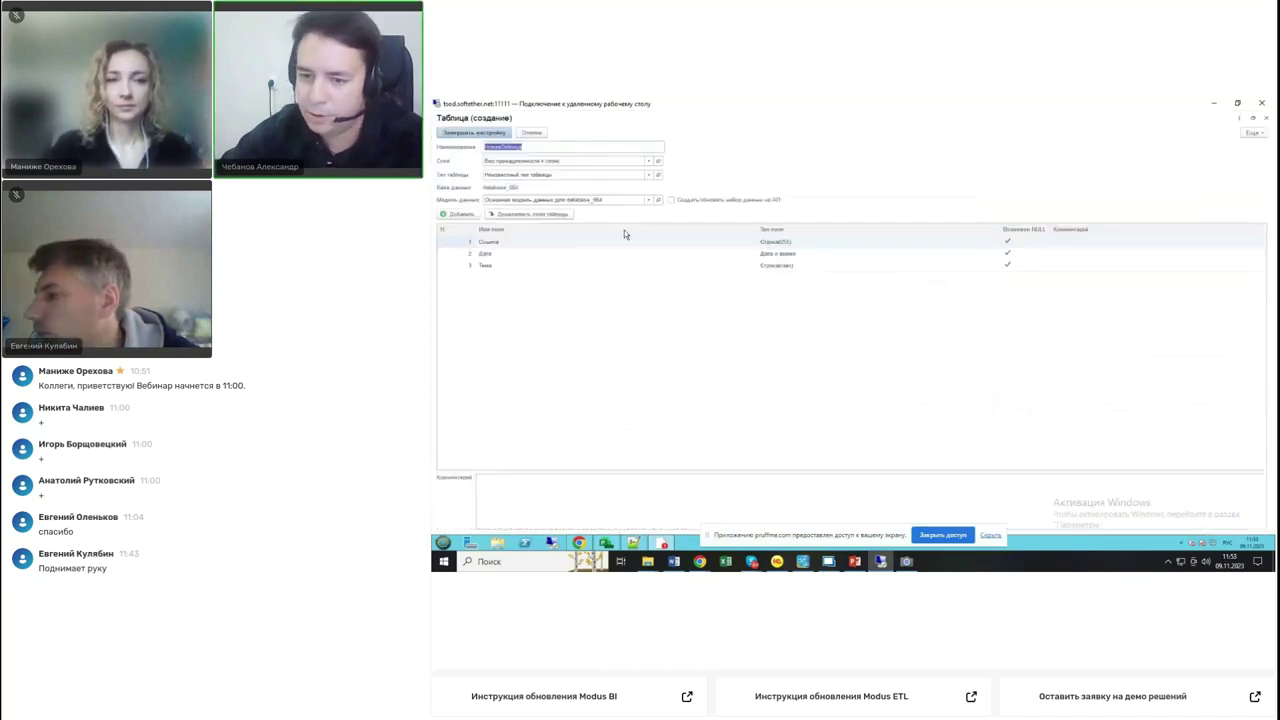
type("Вы")
type("бинар")
type("1")
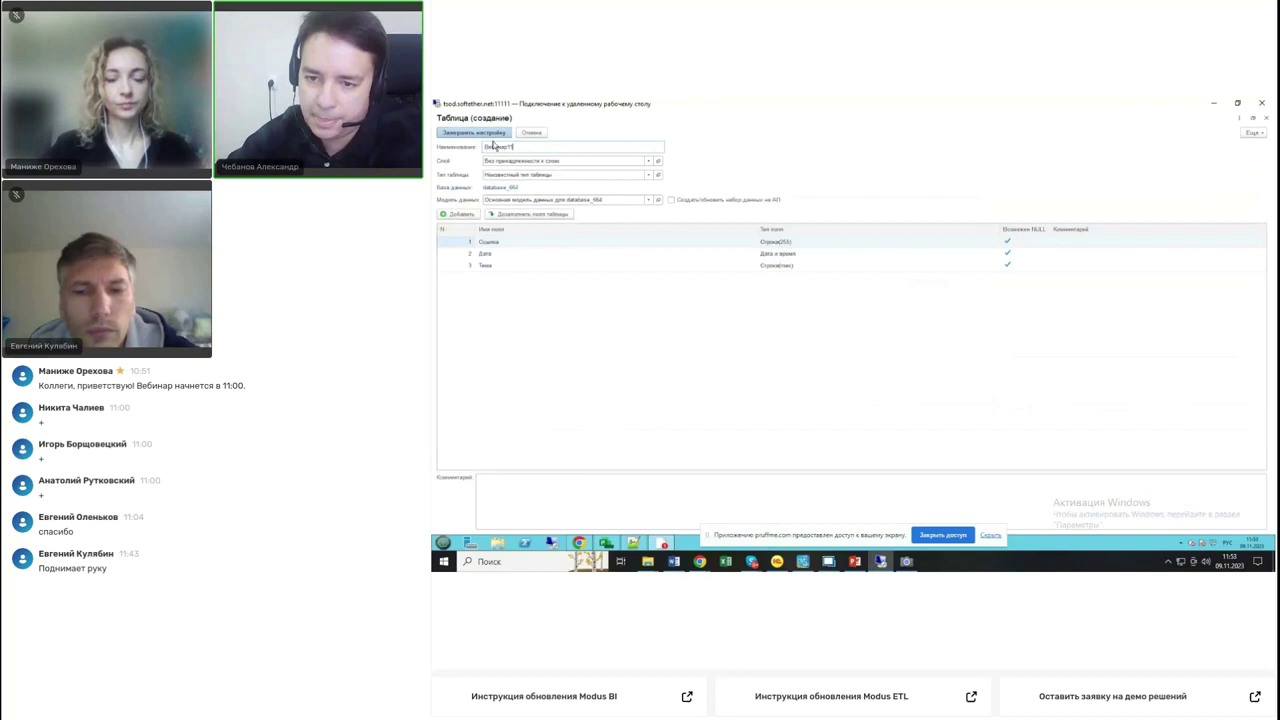
left_click(497, 135)
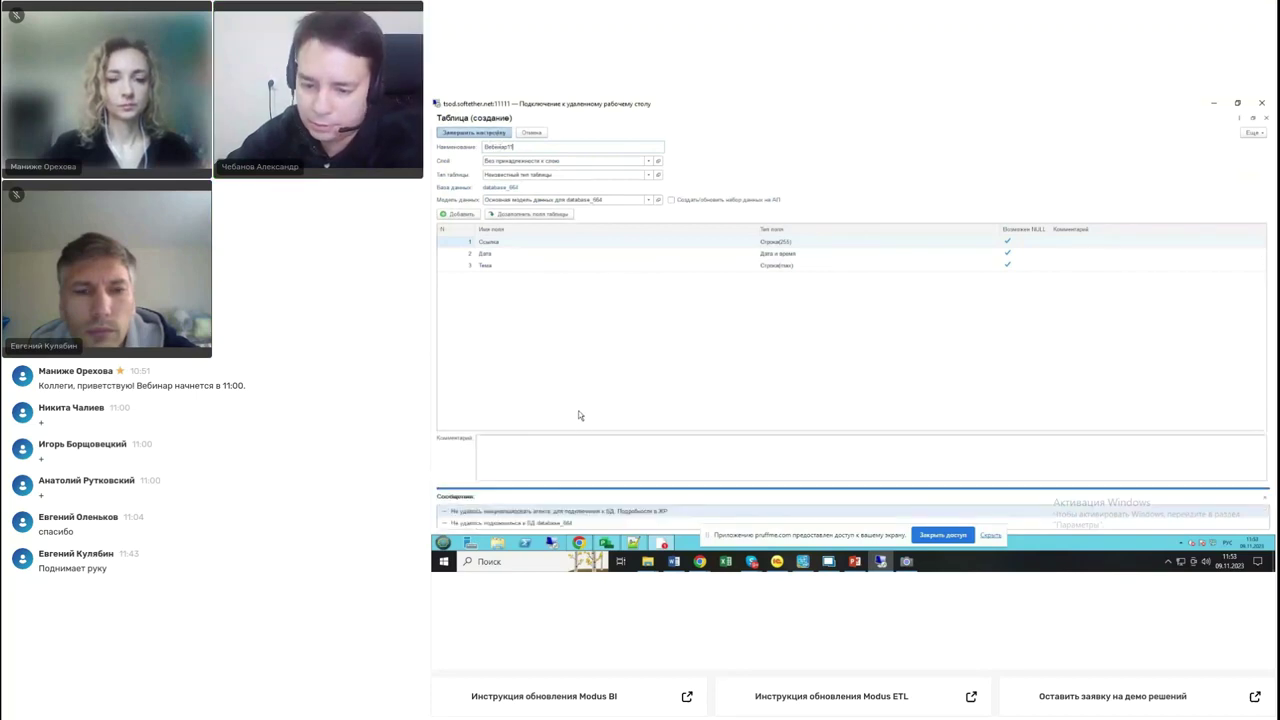
right_click(620, 514)
left_click(628, 527)
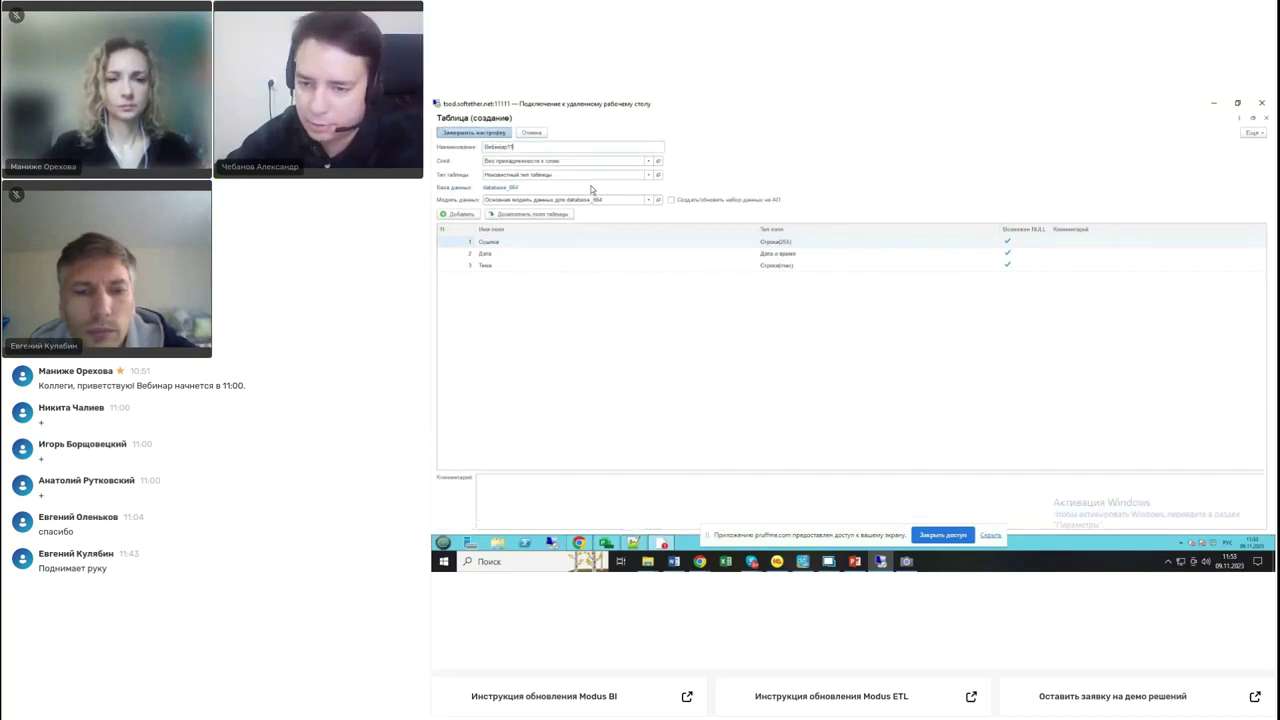
- Cancel the table creation, switch the rule's database to database_664 на 192.168.3.8, and test that database's connection
left_click(531, 132)
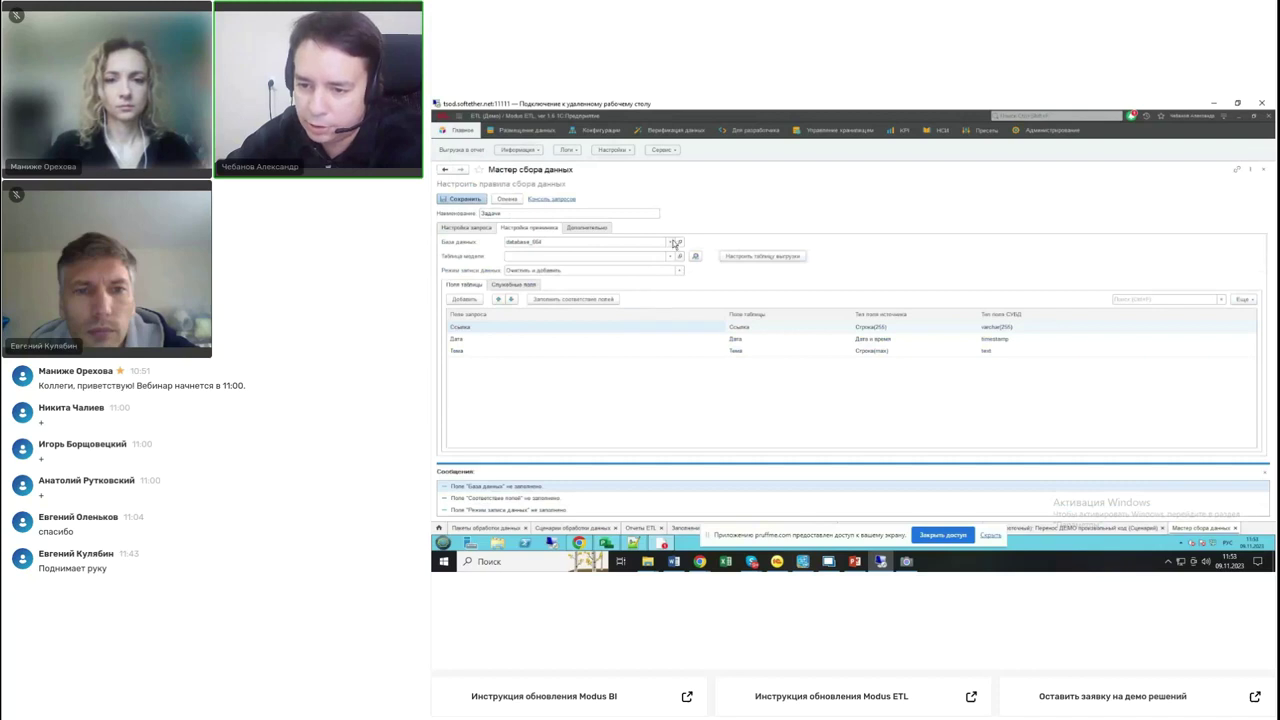
left_click(675, 243)
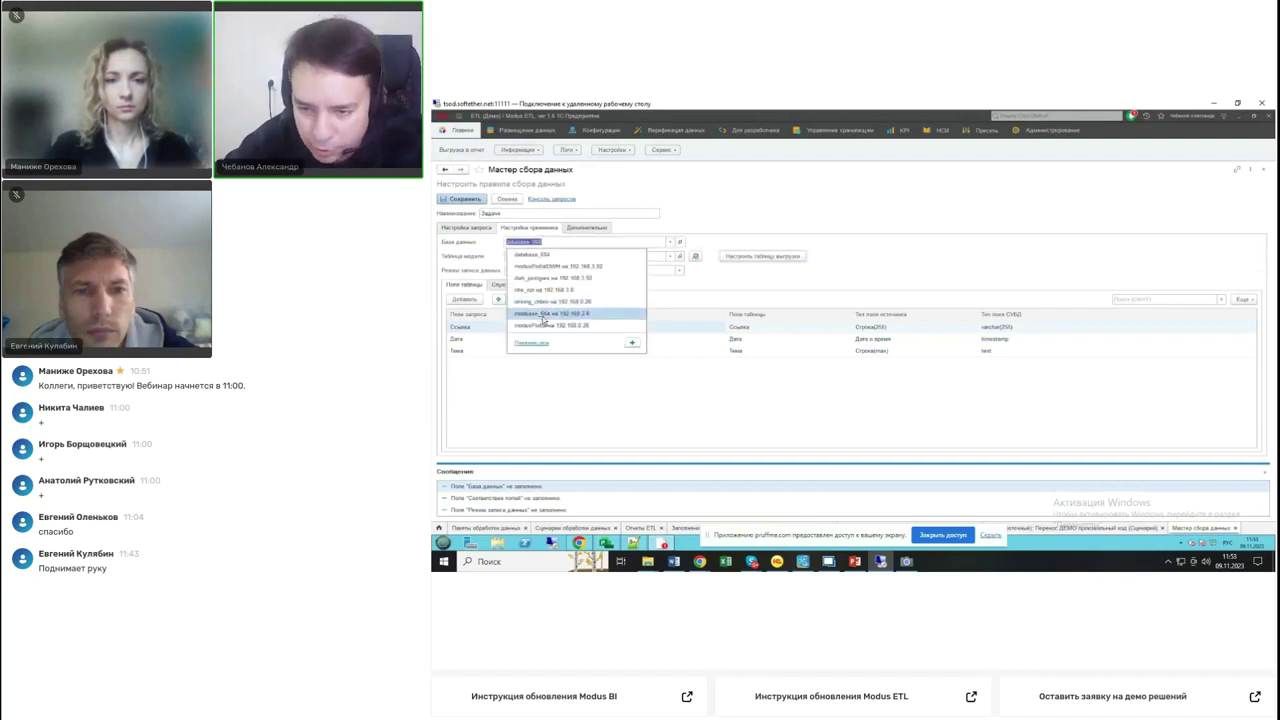
left_click(543, 315)
left_click(681, 243)
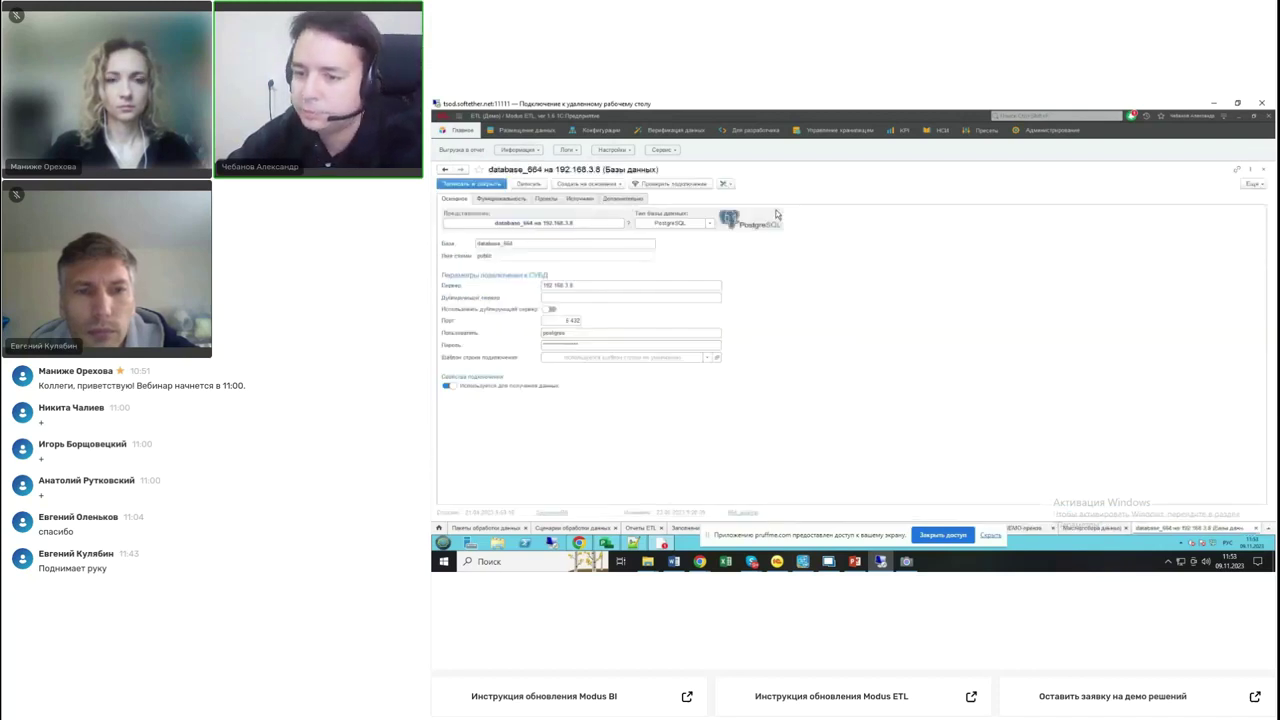
left_click(694, 184)
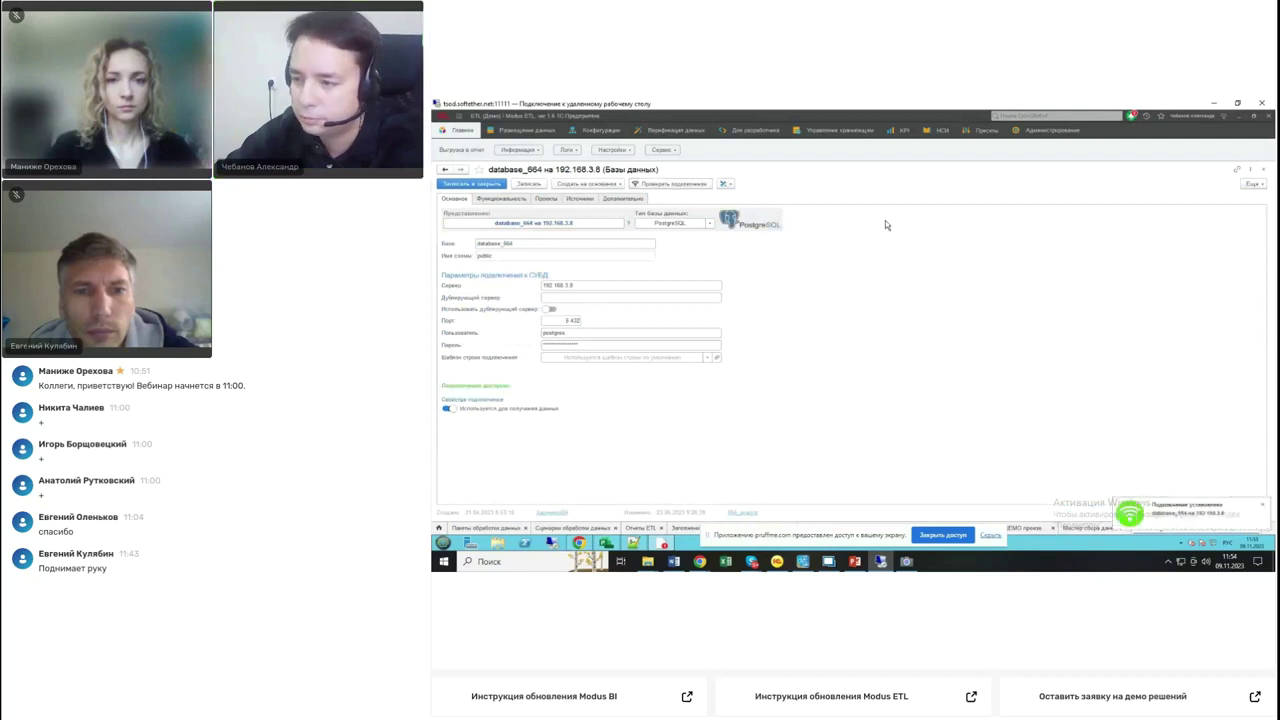
left_click(1263, 169)
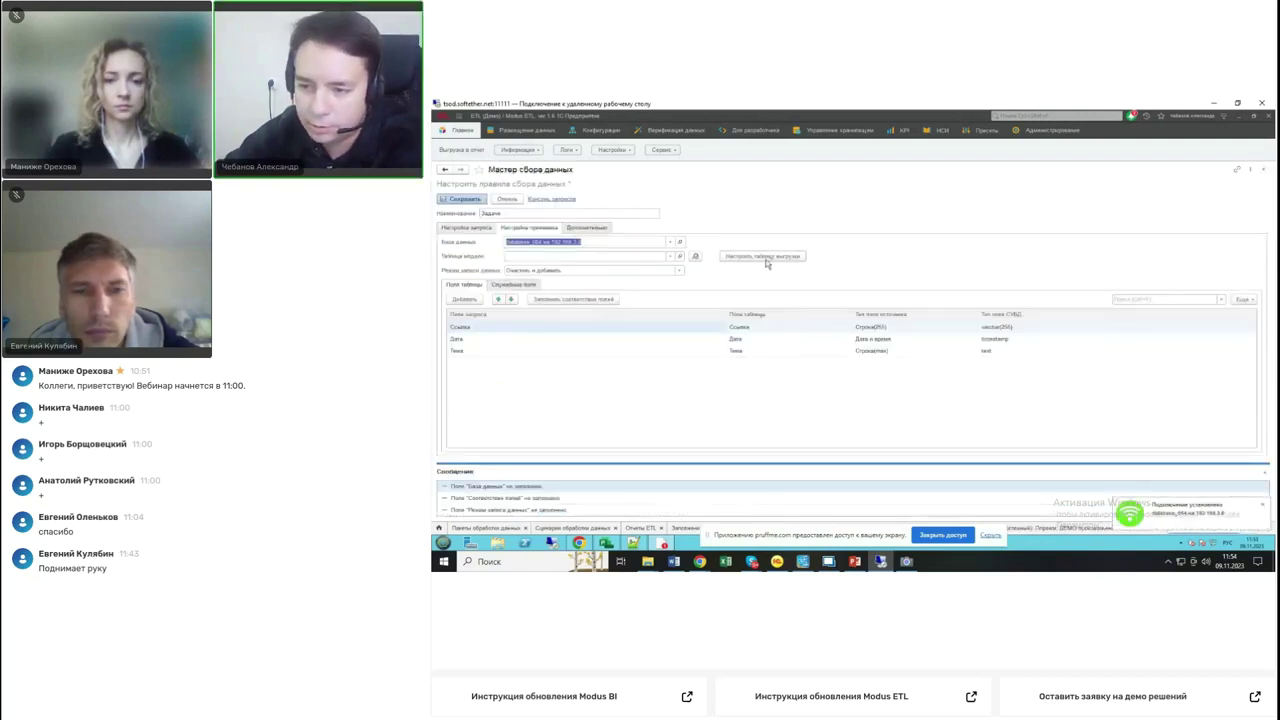
- Set up the rule's export table again under the name Вебинар11 and choose its data model
left_click(761, 258)
type("В")
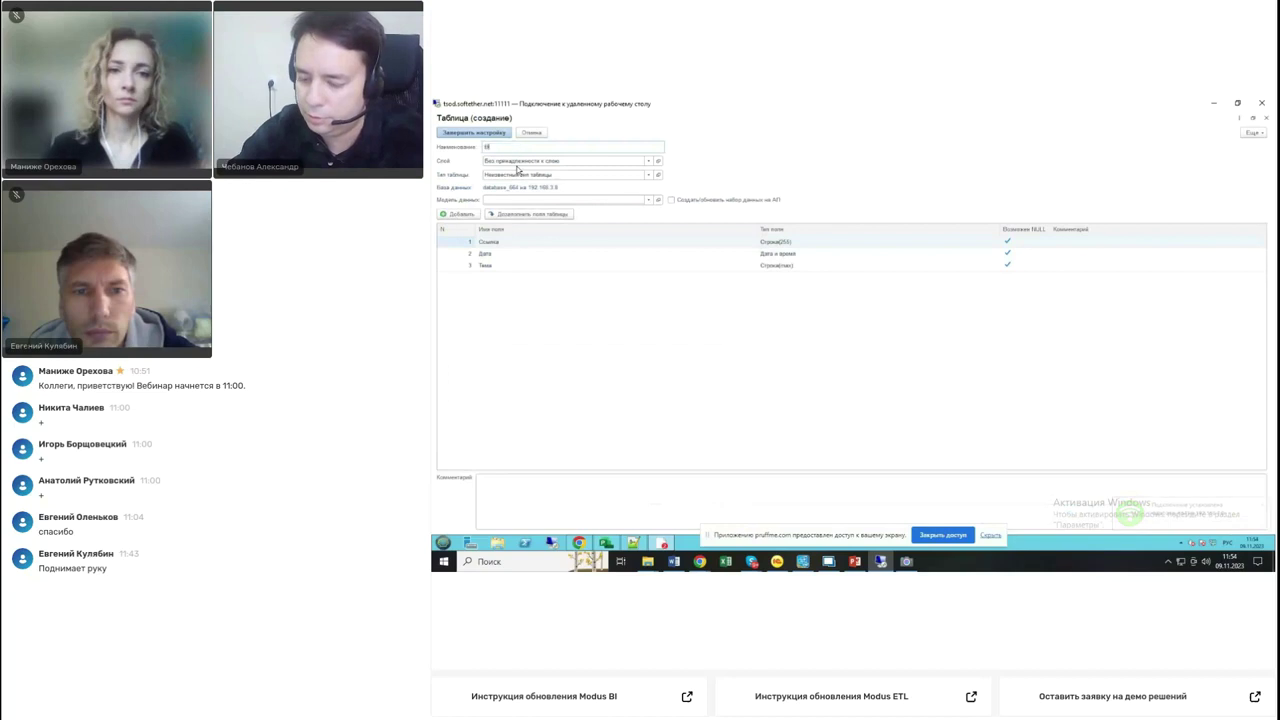
type("ыгрузка")
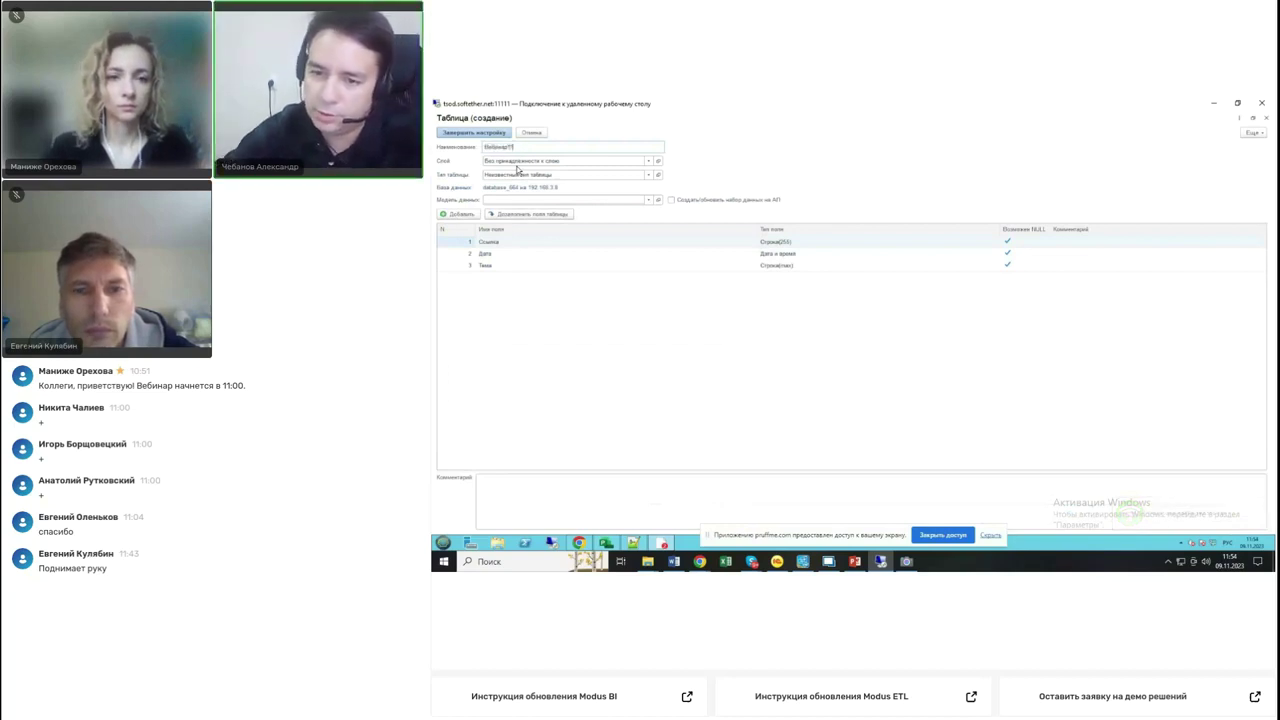
left_click(515, 199)
left_click(510, 231)
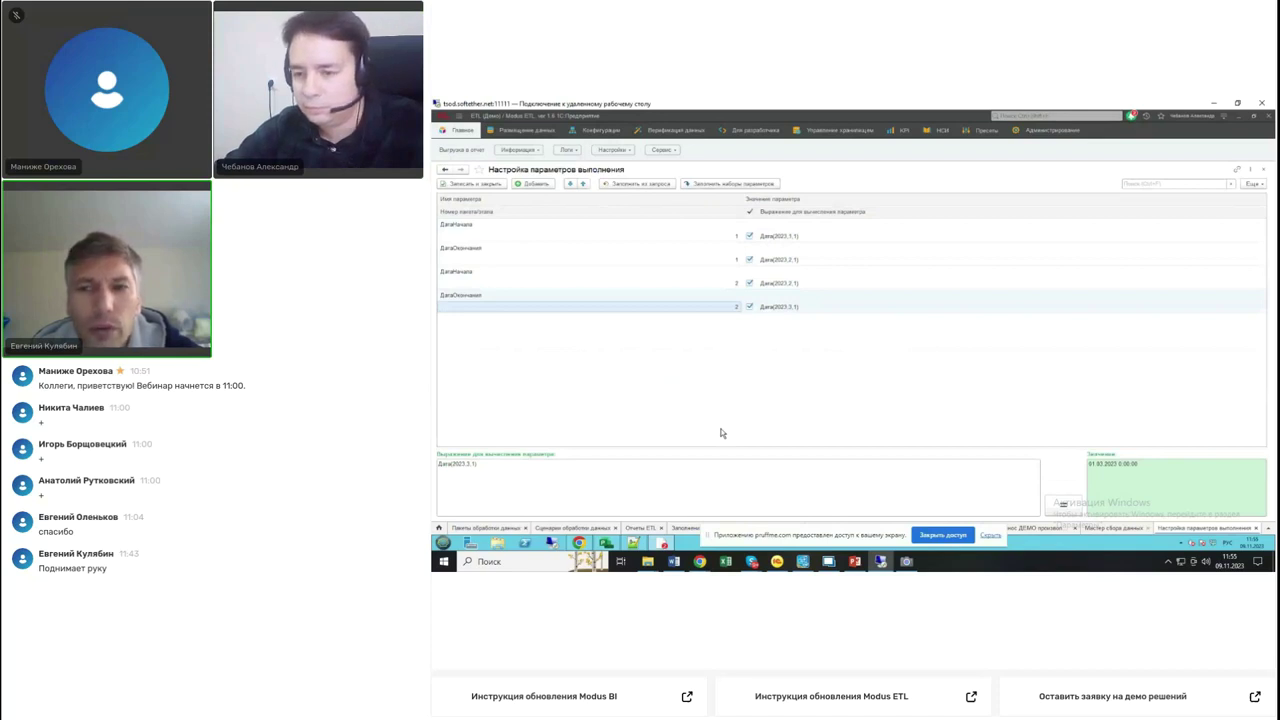
- Replace the first packet's ДатаНачала expression with a fixed value of type Дата, set to 01.01.2023
double_click(779, 240)
key("Delete")
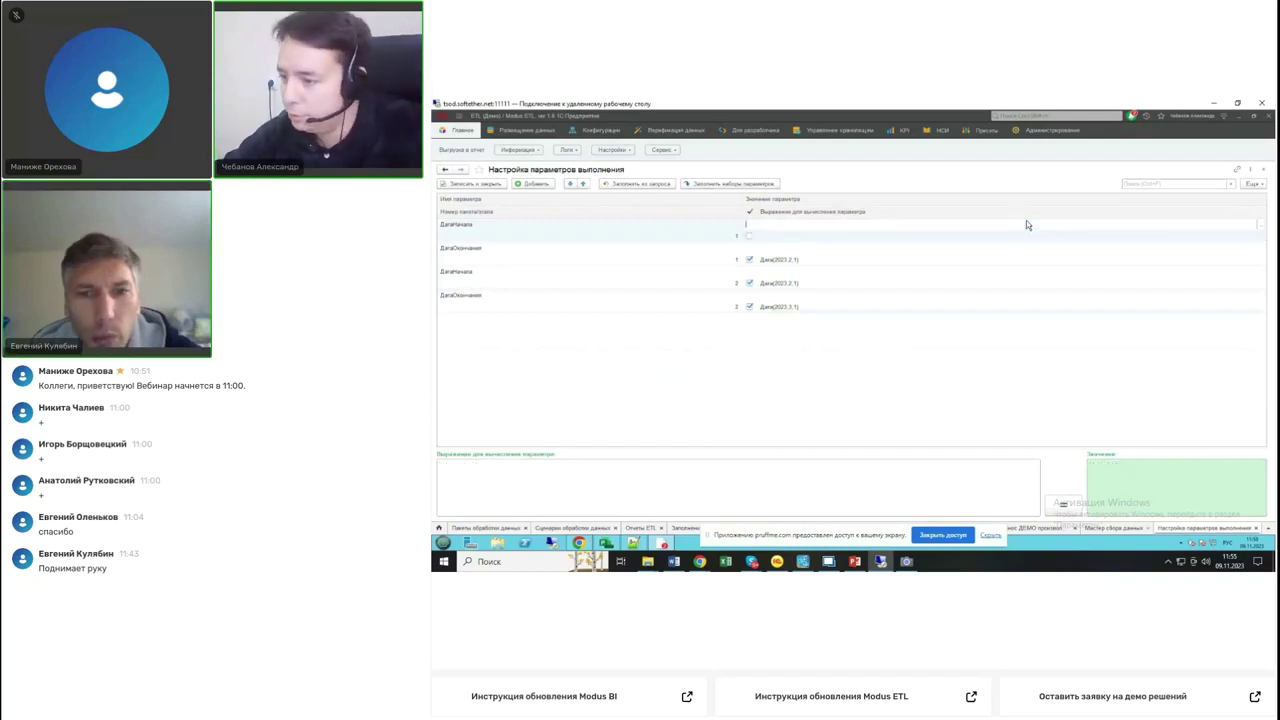
left_click(1260, 224)
double_click(804, 301)
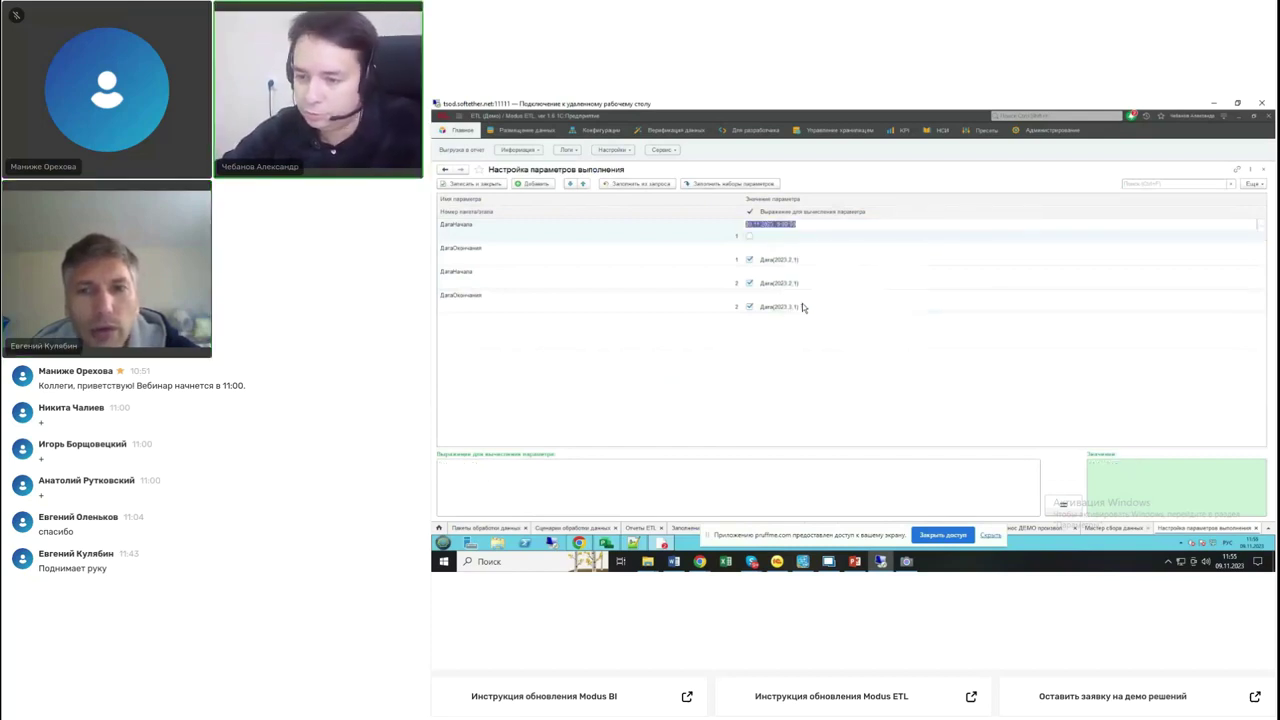
type("20112023")
left_click(1263, 230)
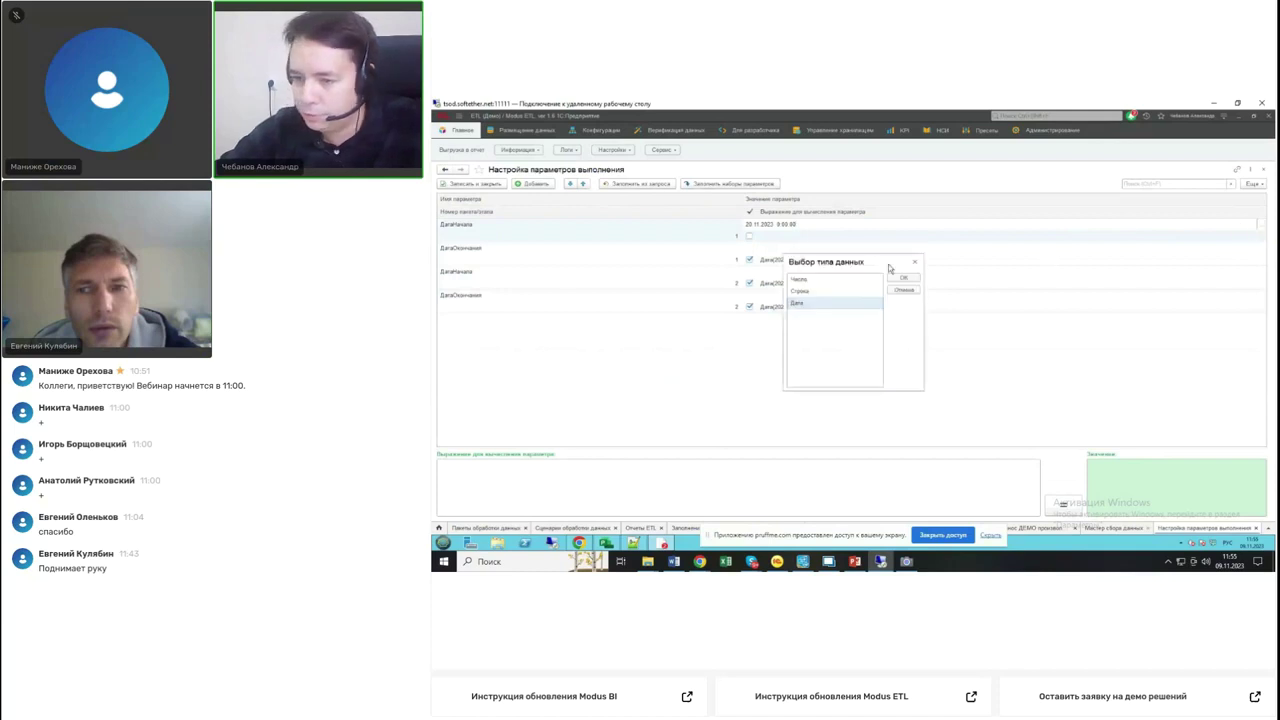
double_click(797, 304)
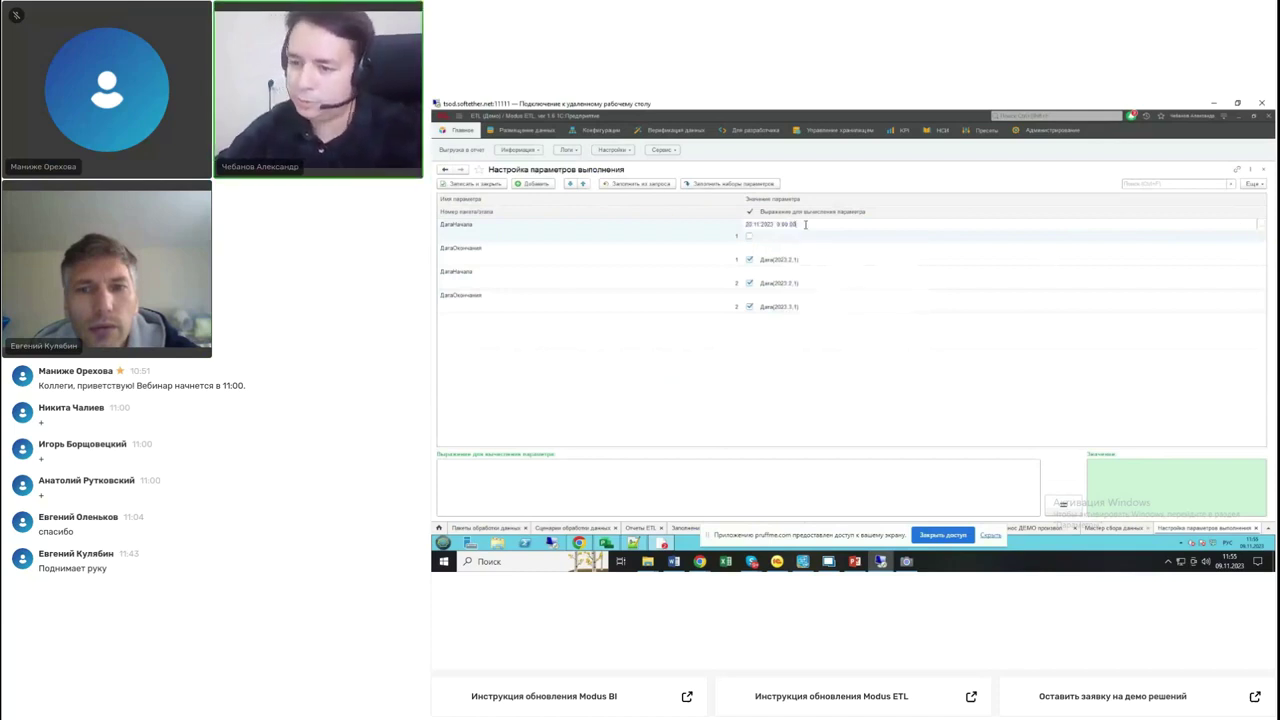
type("23")
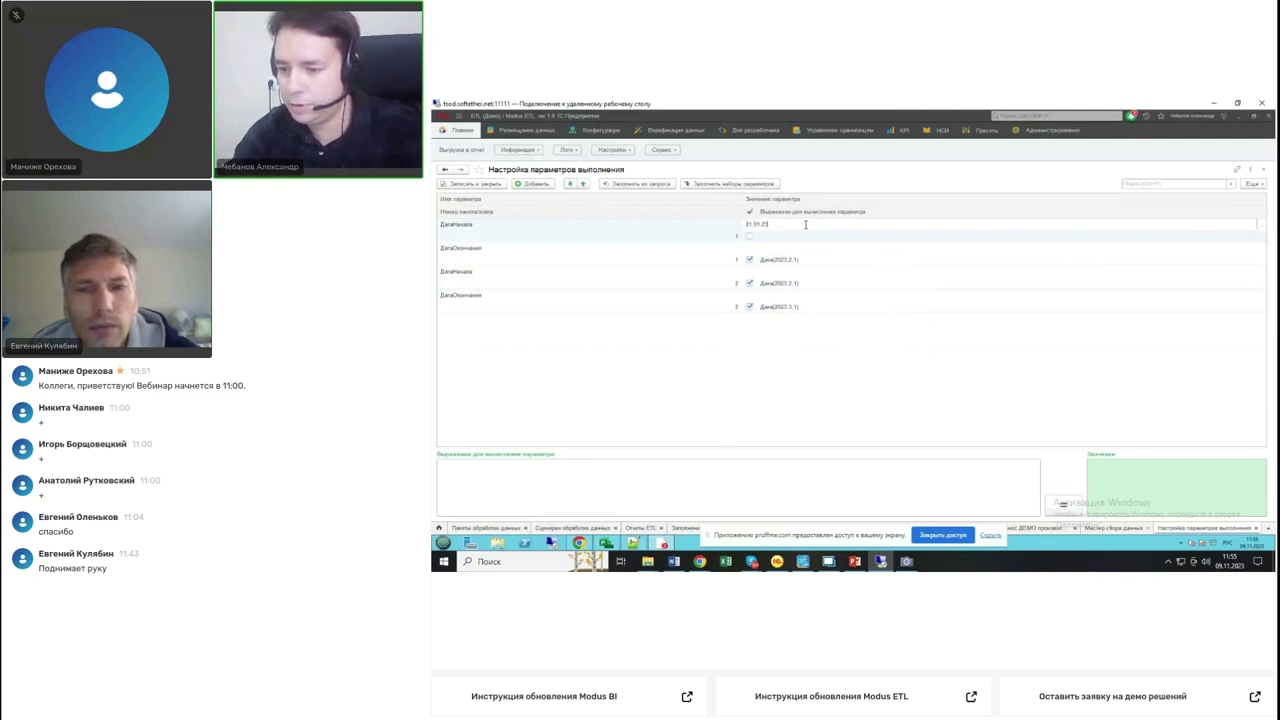
key("Return")
- Turn off the expression for the first packet's ДатаОкончания and set a fixed Дата value of 01.02.2023
left_click(751, 260)
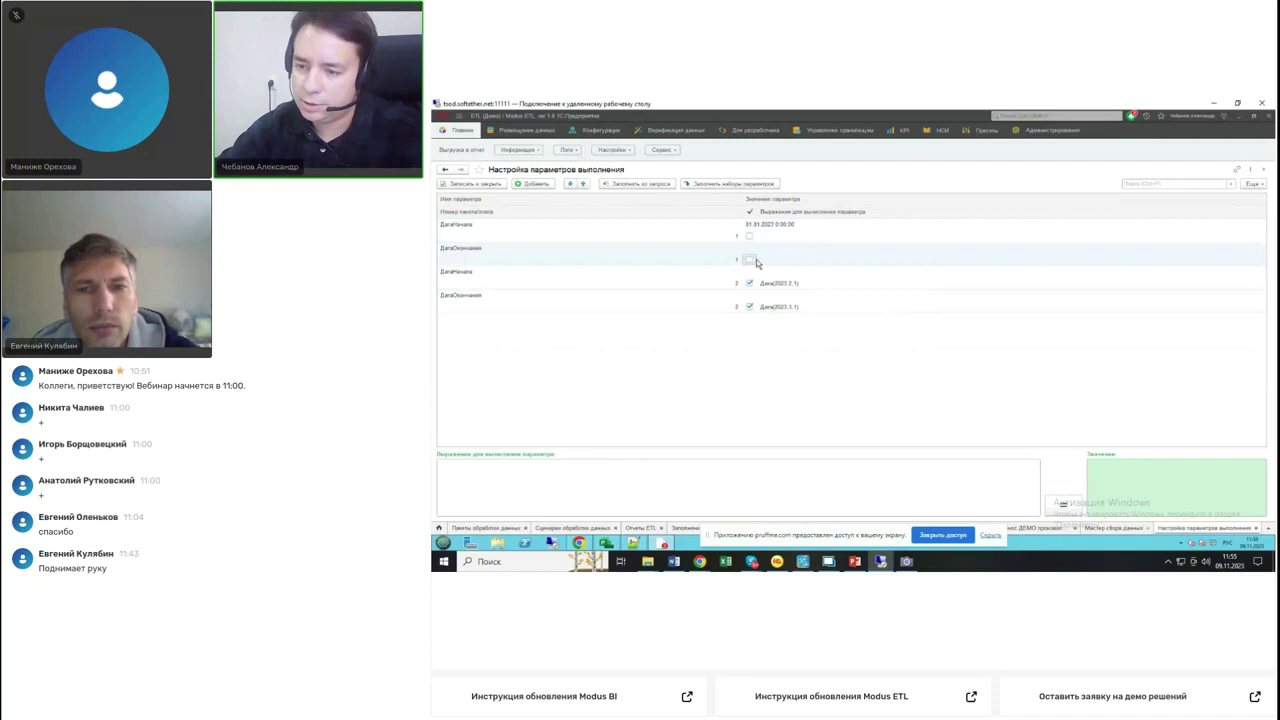
left_click(770, 262)
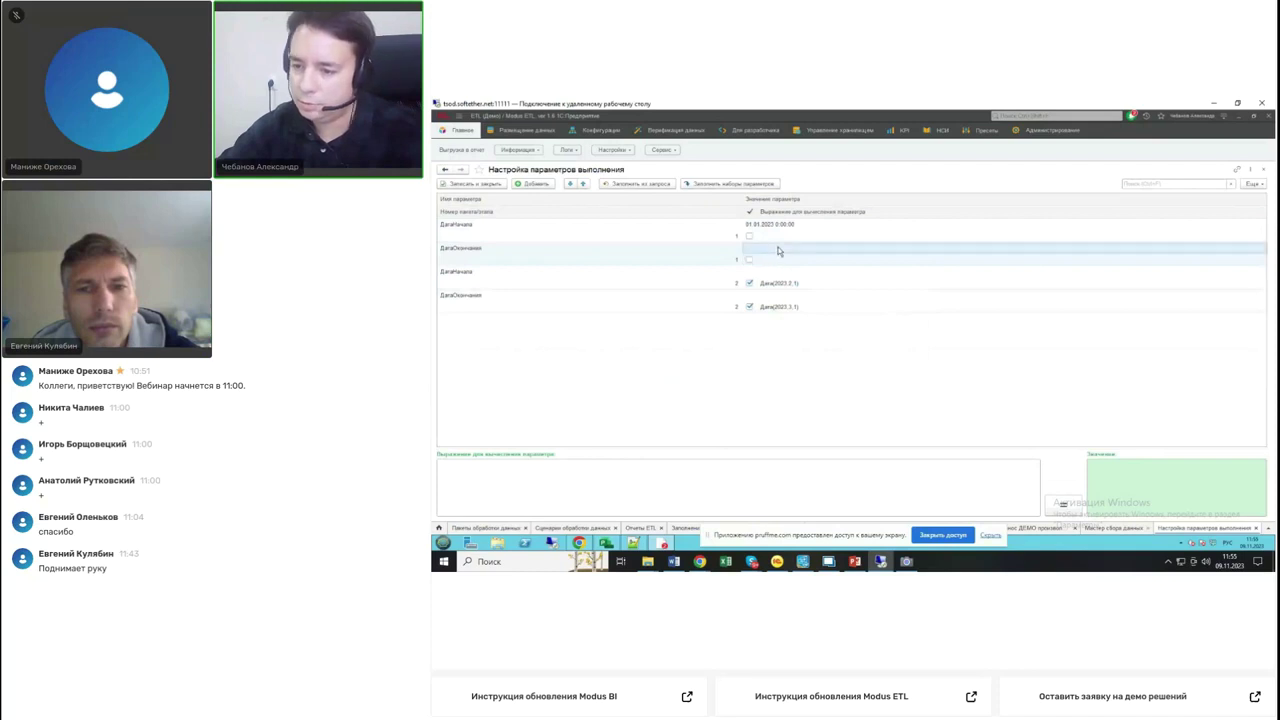
left_click(1240, 258)
double_click(798, 303)
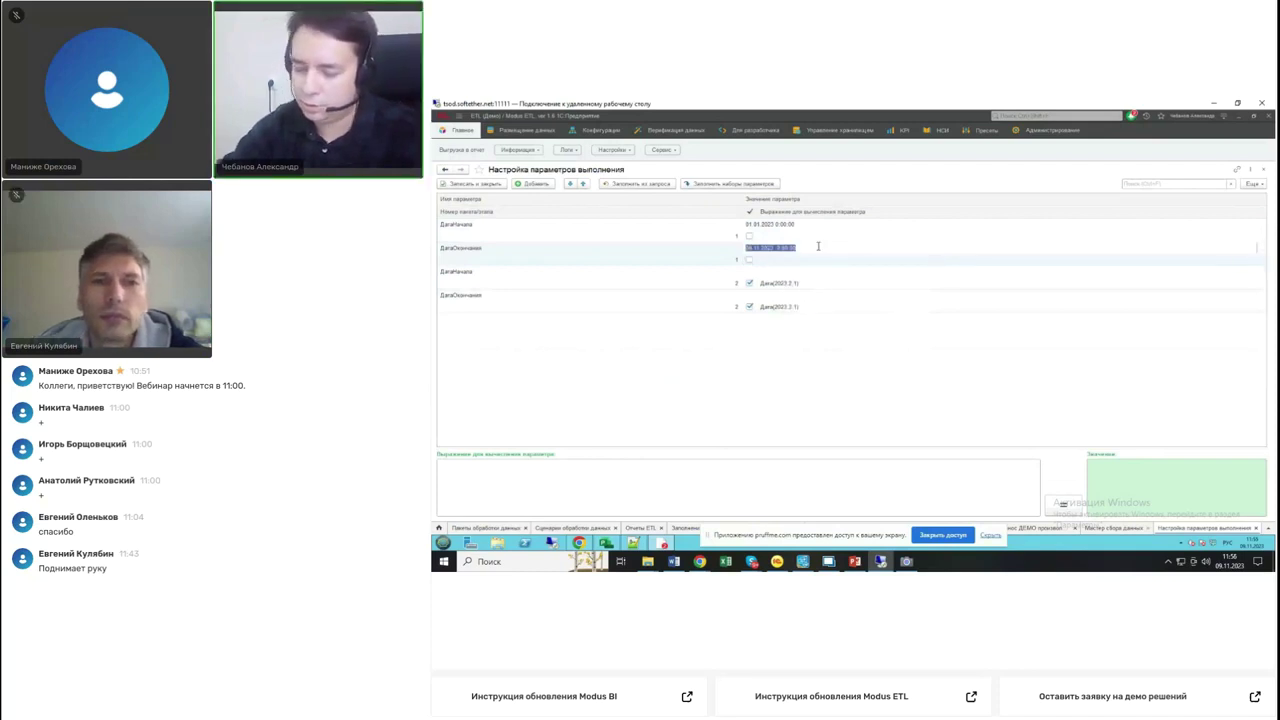
type("3")
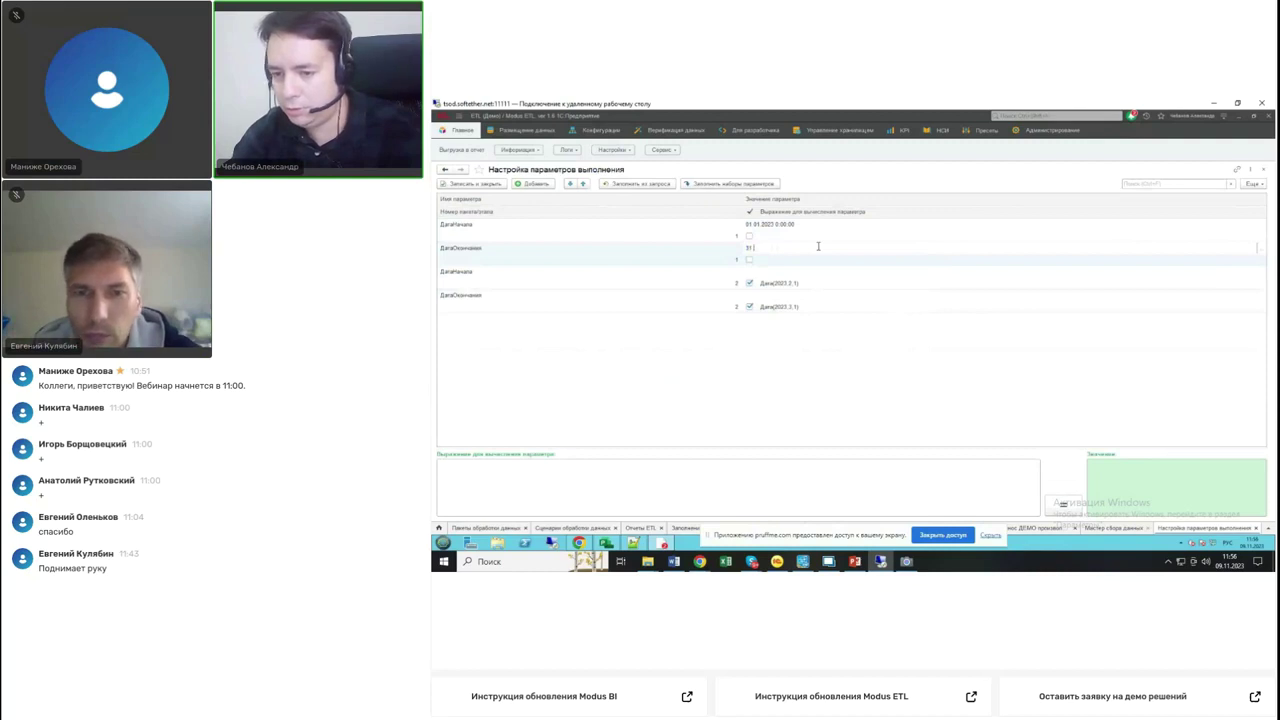
type("1")
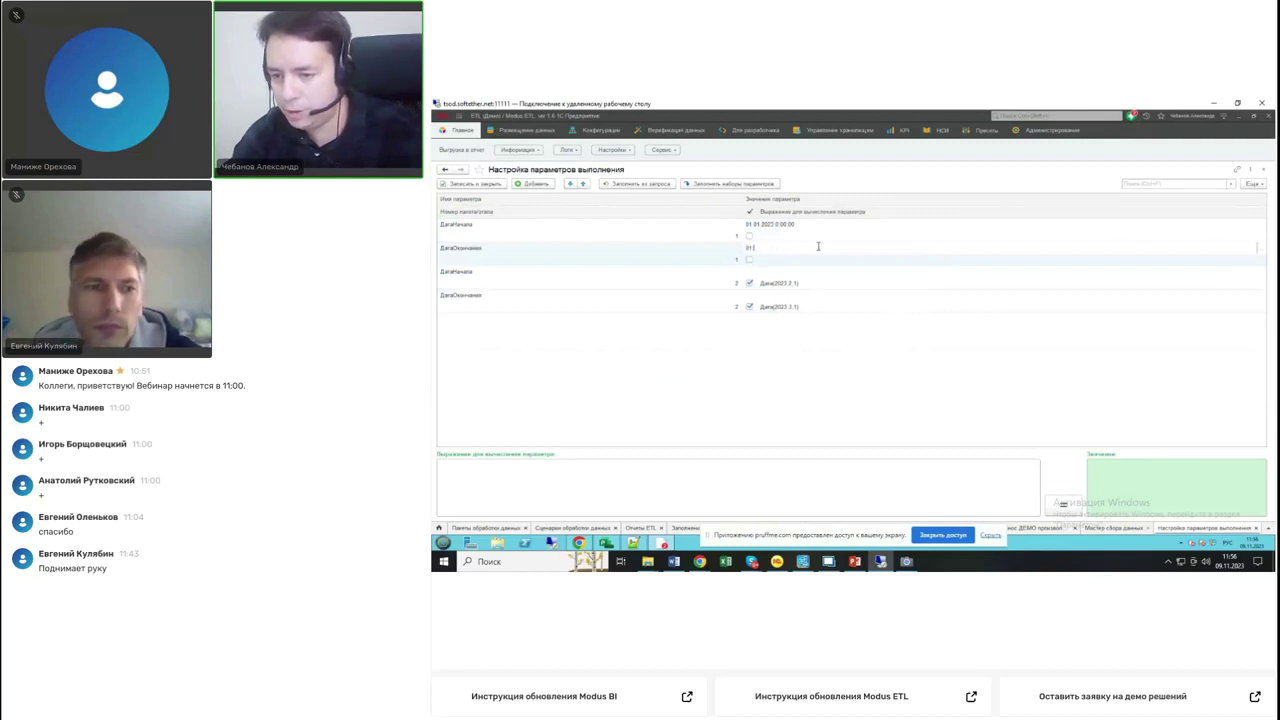
type(".0")
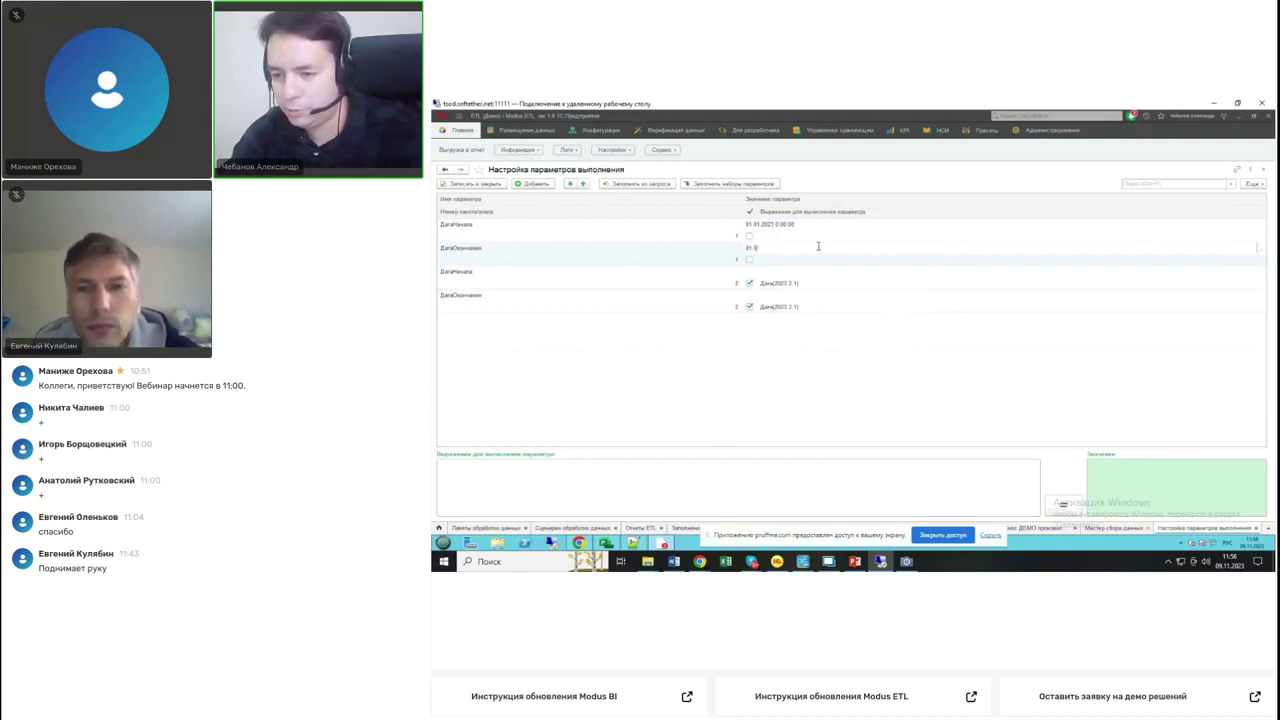
type("2.23")
key("Tab")
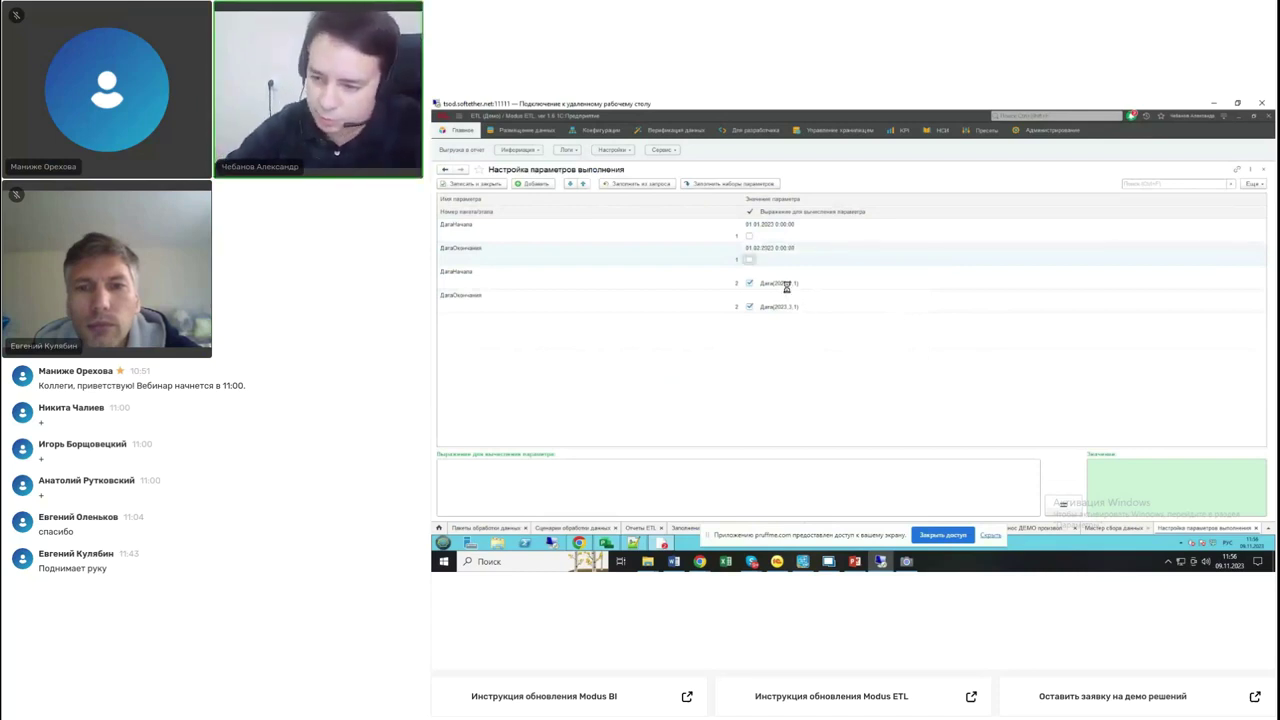
- Check the parameter rows of both packets, and save and close the execution parameters
left_click(786, 285)
left_click(782, 308)
left_click(776, 258)
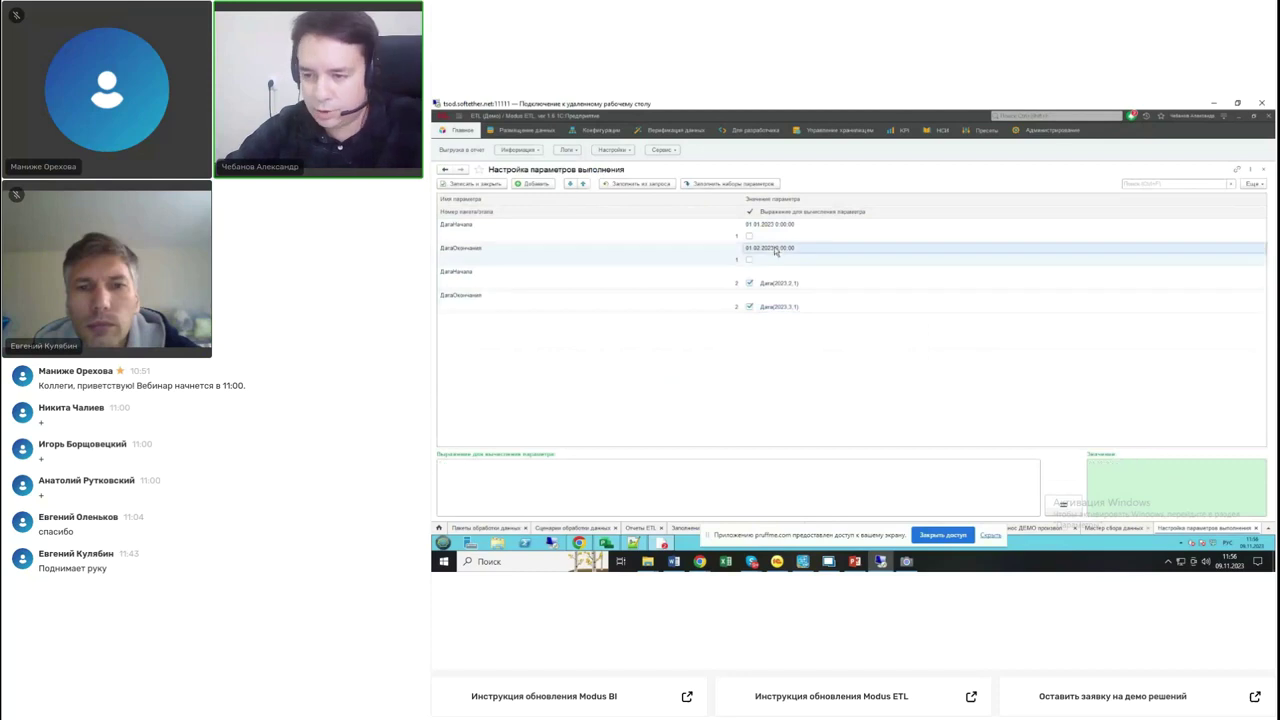
left_click(776, 232)
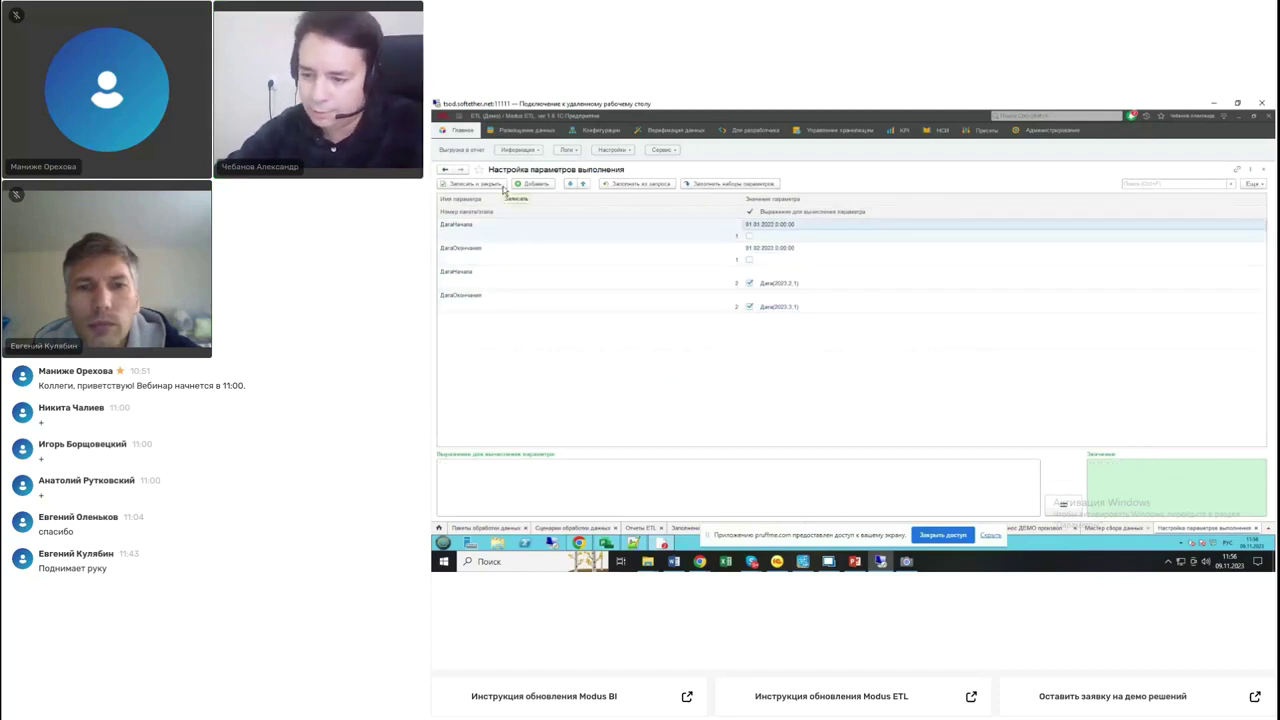
left_click(503, 188)
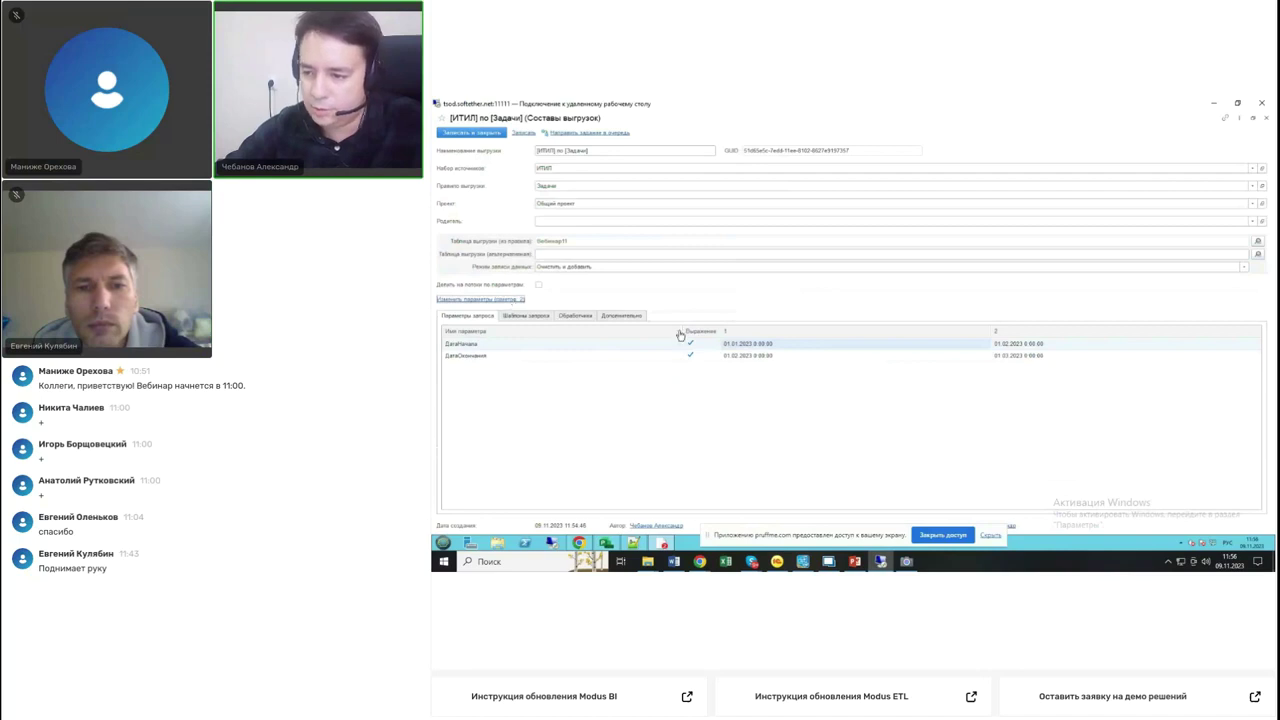
- Review both packets' query dates, enable splitting into streams by parameters, and save the export composition
left_click(750, 356)
left_click(749, 346)
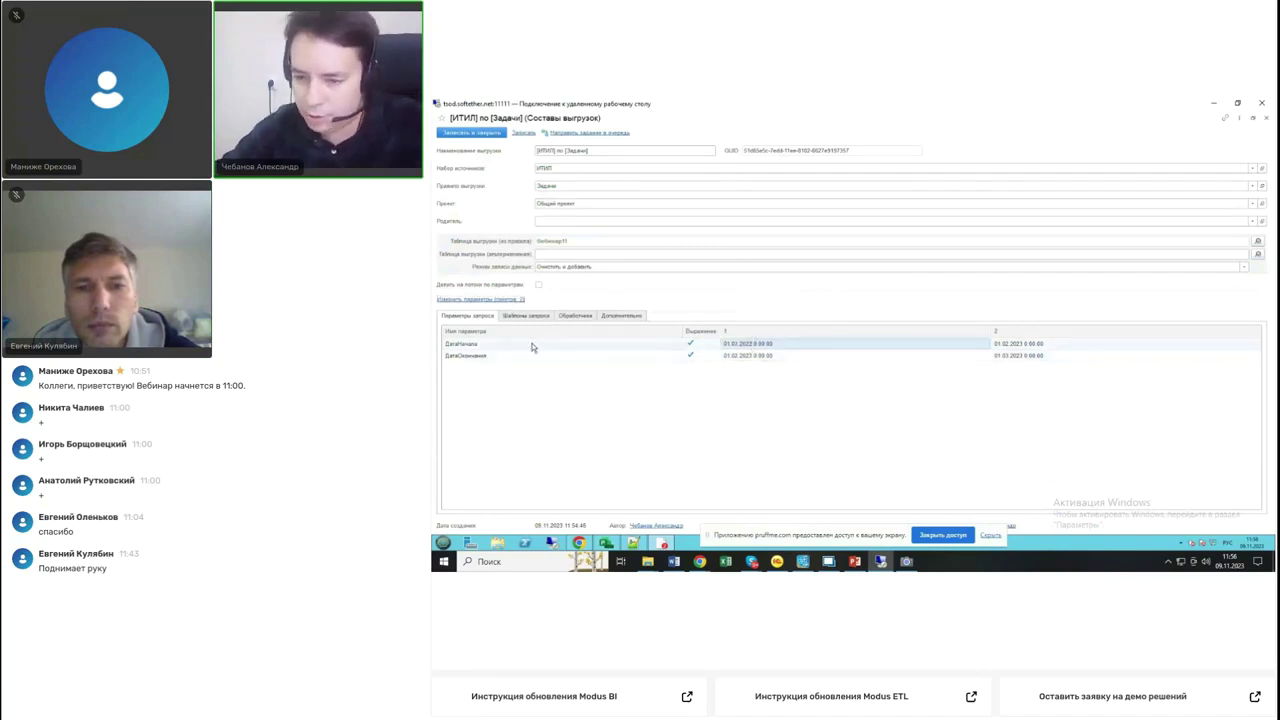
left_click(1013, 349)
left_click(955, 356)
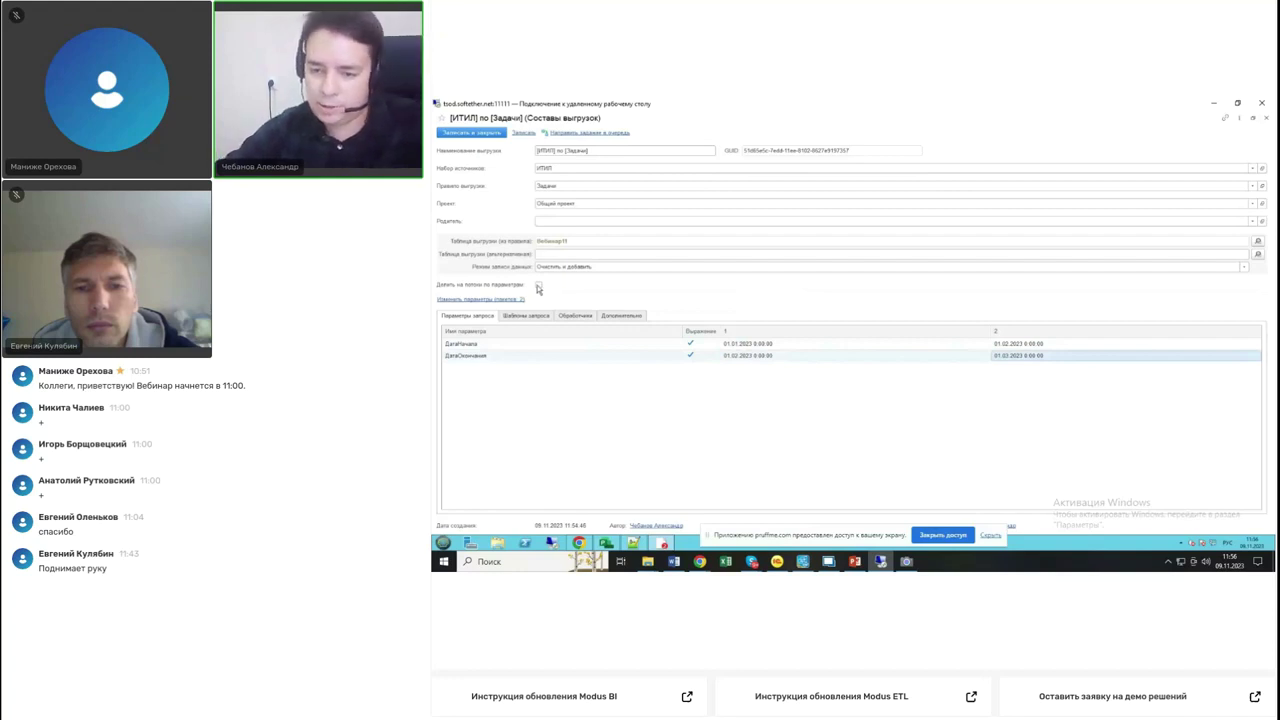
left_click(539, 287)
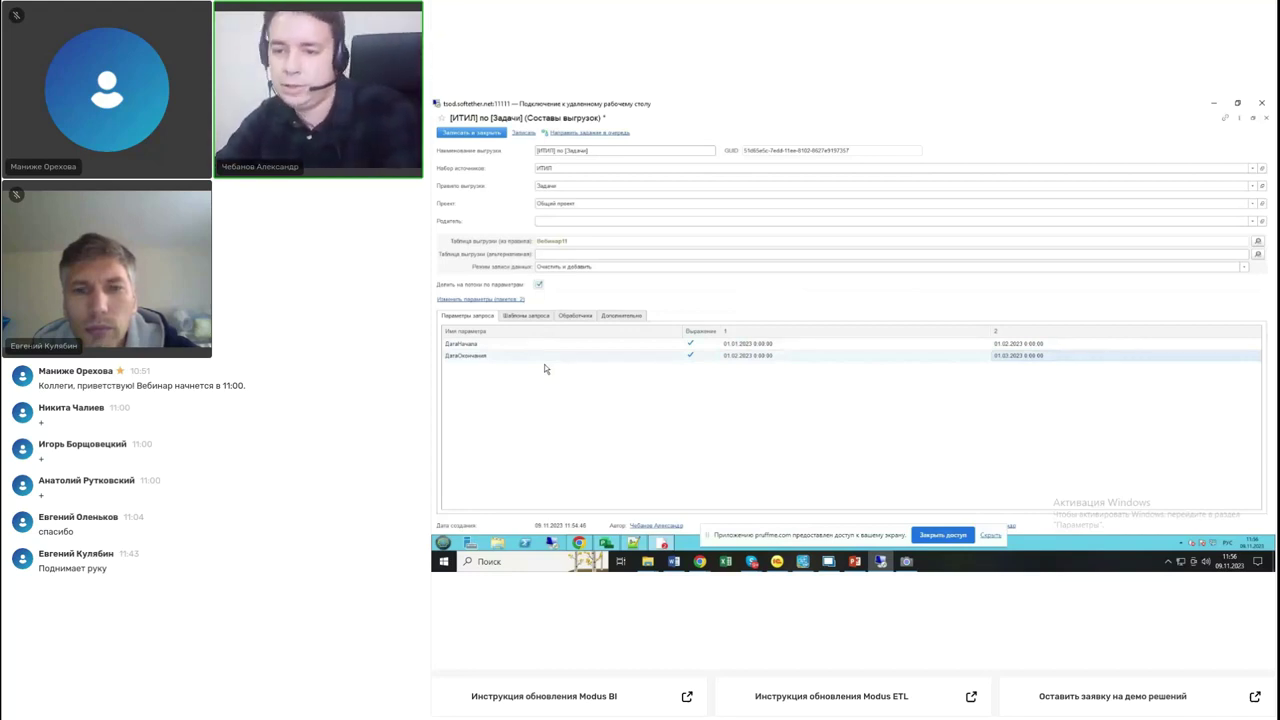
left_click(523, 132)
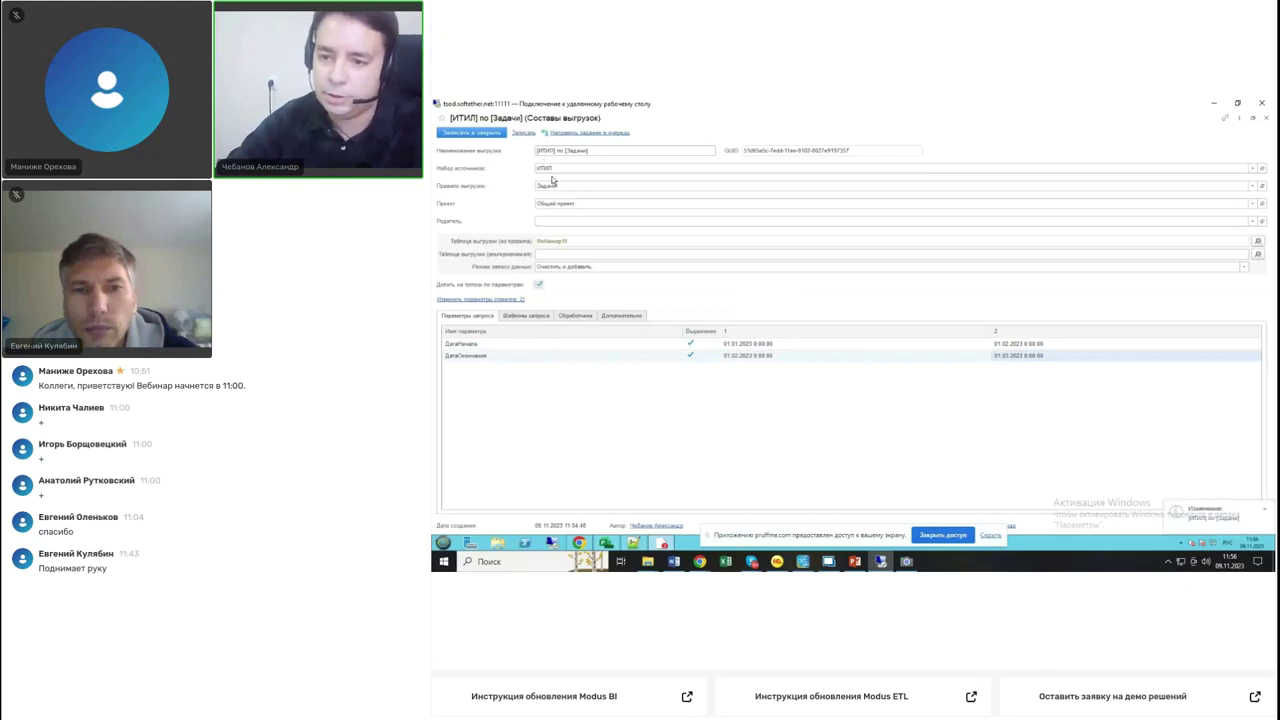
- Send the [ИТИЛ] по [Задачи] export task to the queue and close the export composition
left_click(594, 134)
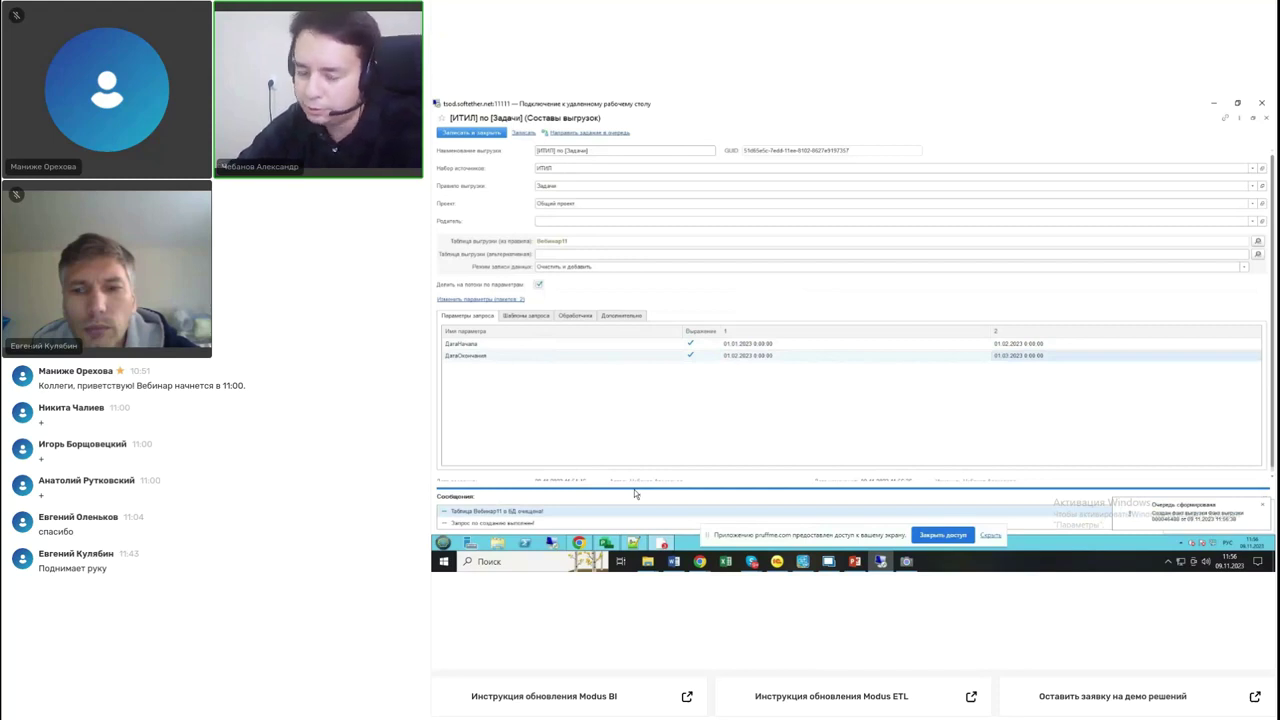
left_click(1263, 507)
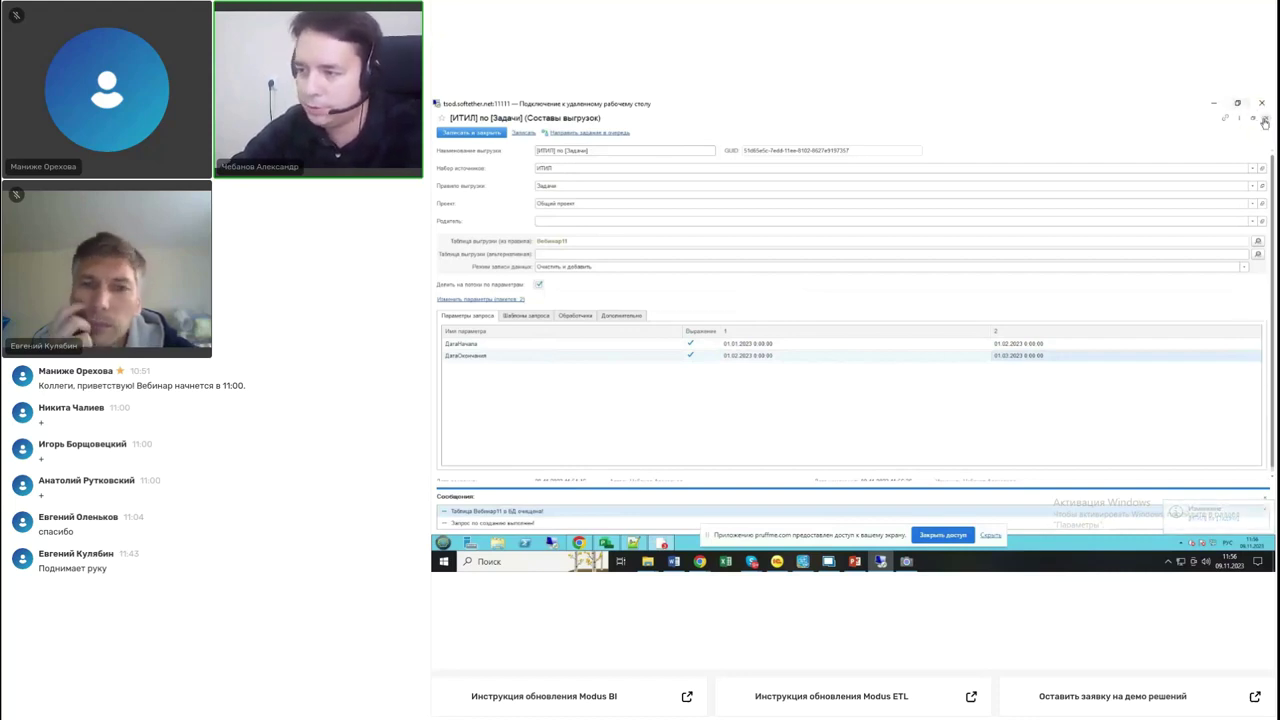
left_click(1265, 123)
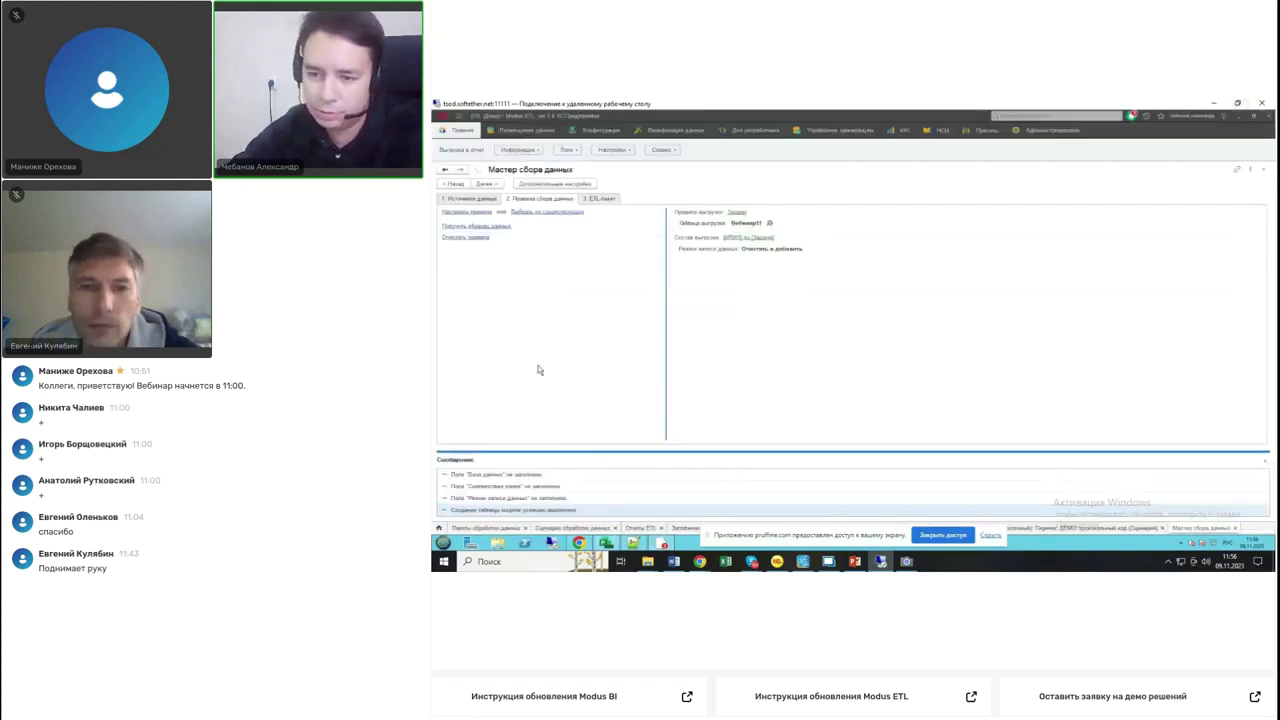
- Open the latest Задачи run in the data collection execution log, examine the record counts of its stages, and close it
left_click(567, 150)
left_click(597, 165)
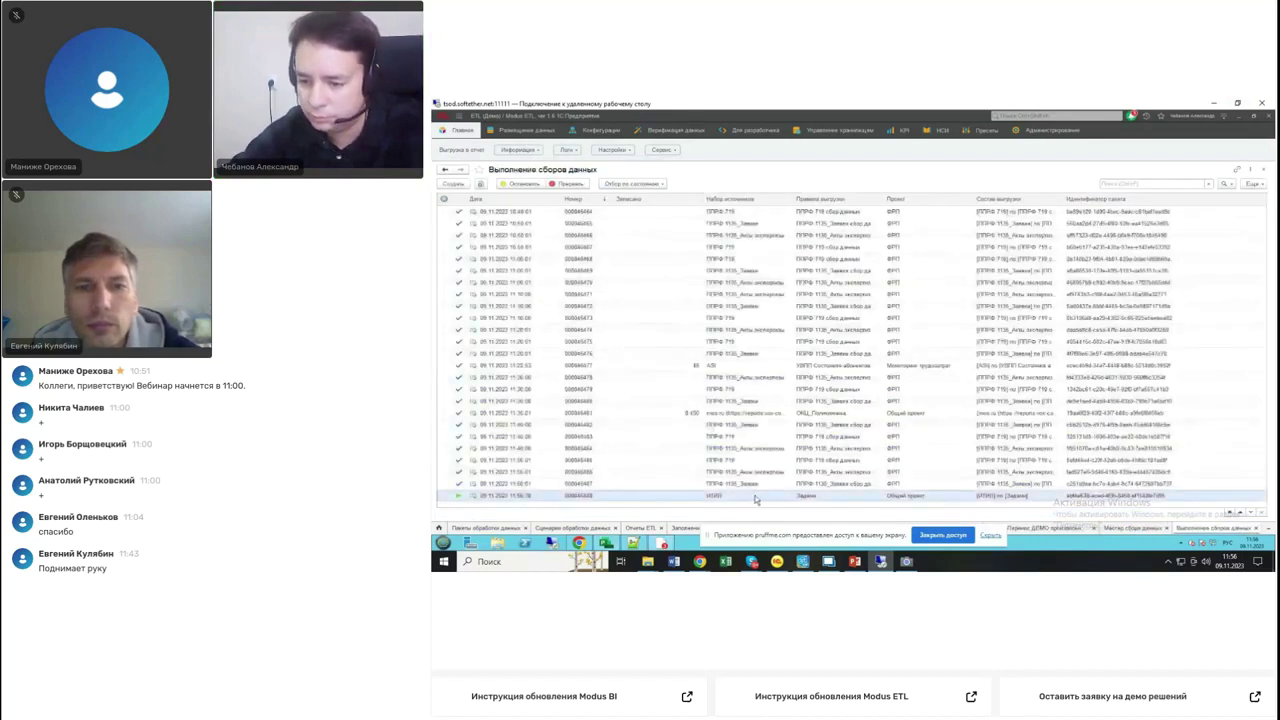
double_click(755, 495)
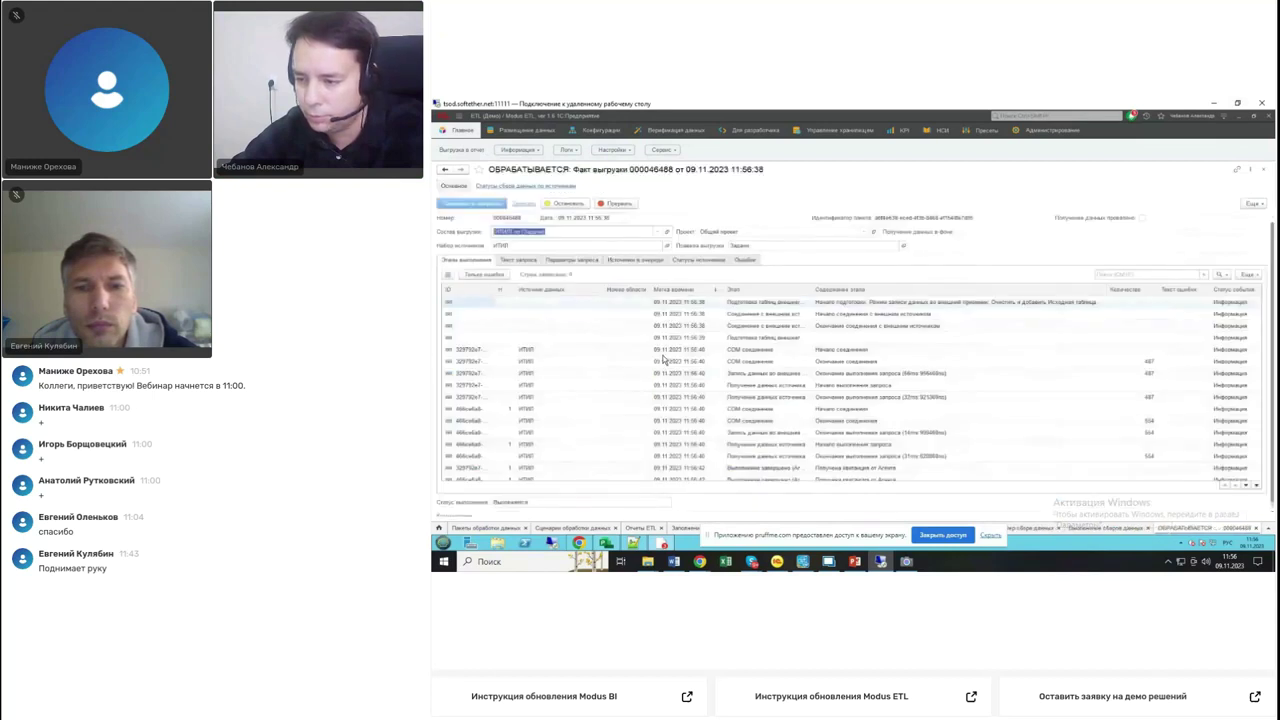
scroll(664, 360, "down", 1)
left_click(1121, 348)
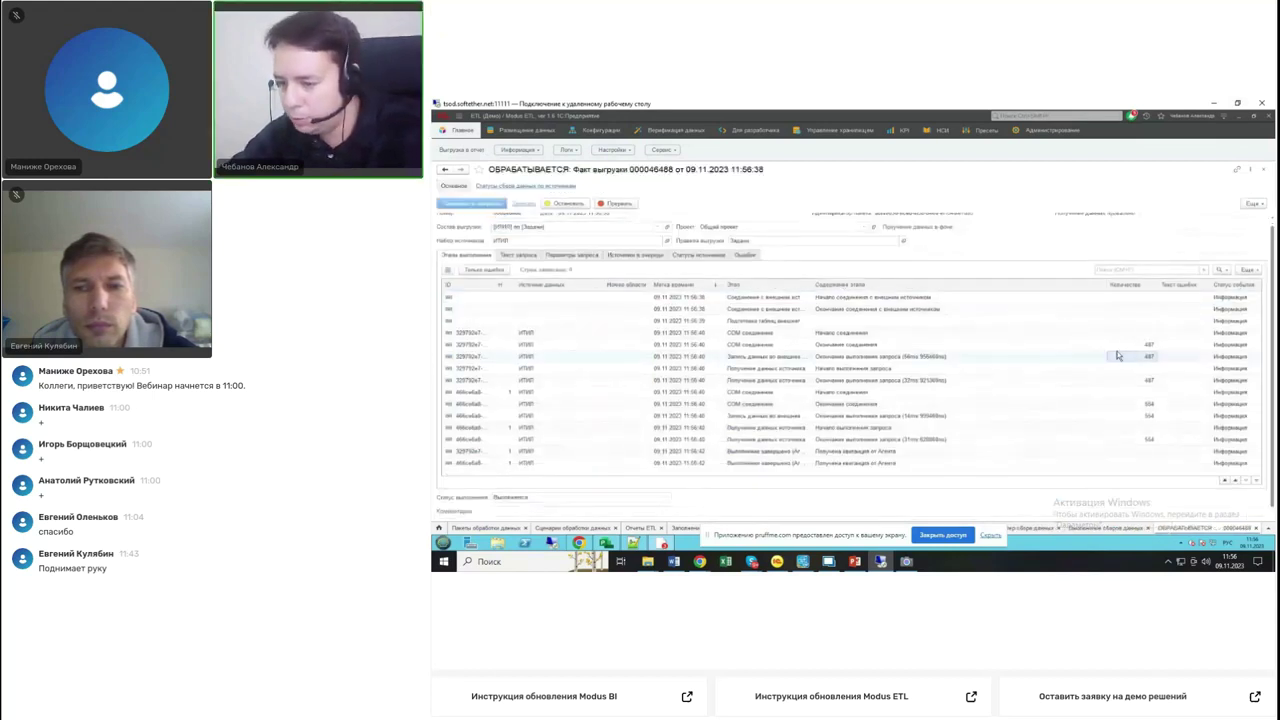
left_click(1105, 416)
left_click(1090, 440)
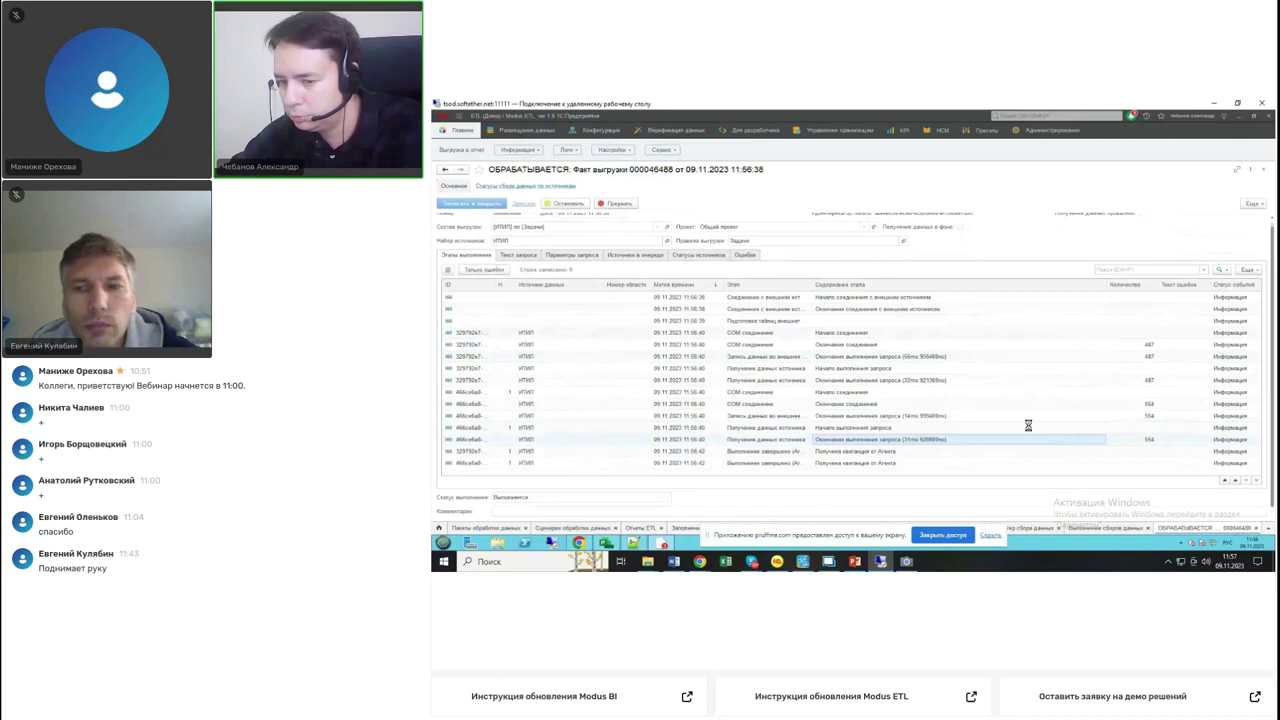
left_click(1262, 169)
left_click(1262, 169)
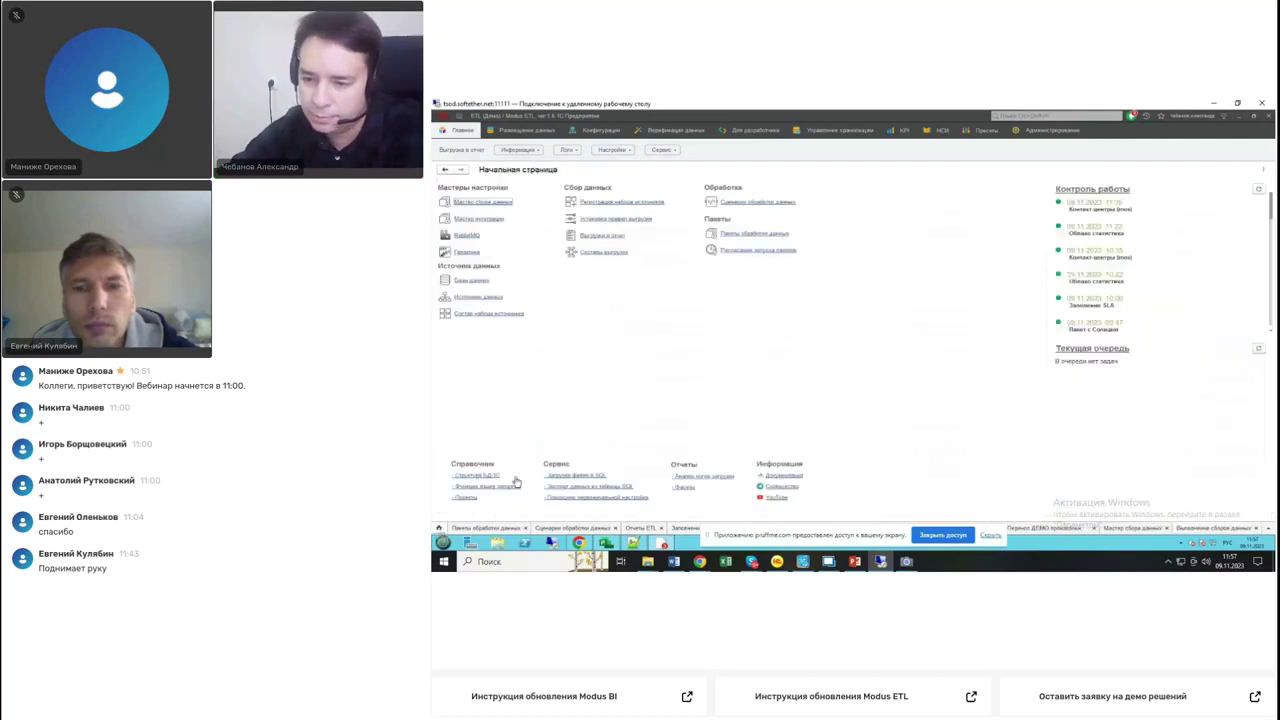
- Open the [ИТИЛ] по [Задачи] export composition from the list of compositions and display the contents of its export table Вебинар11
left_click(609, 254)
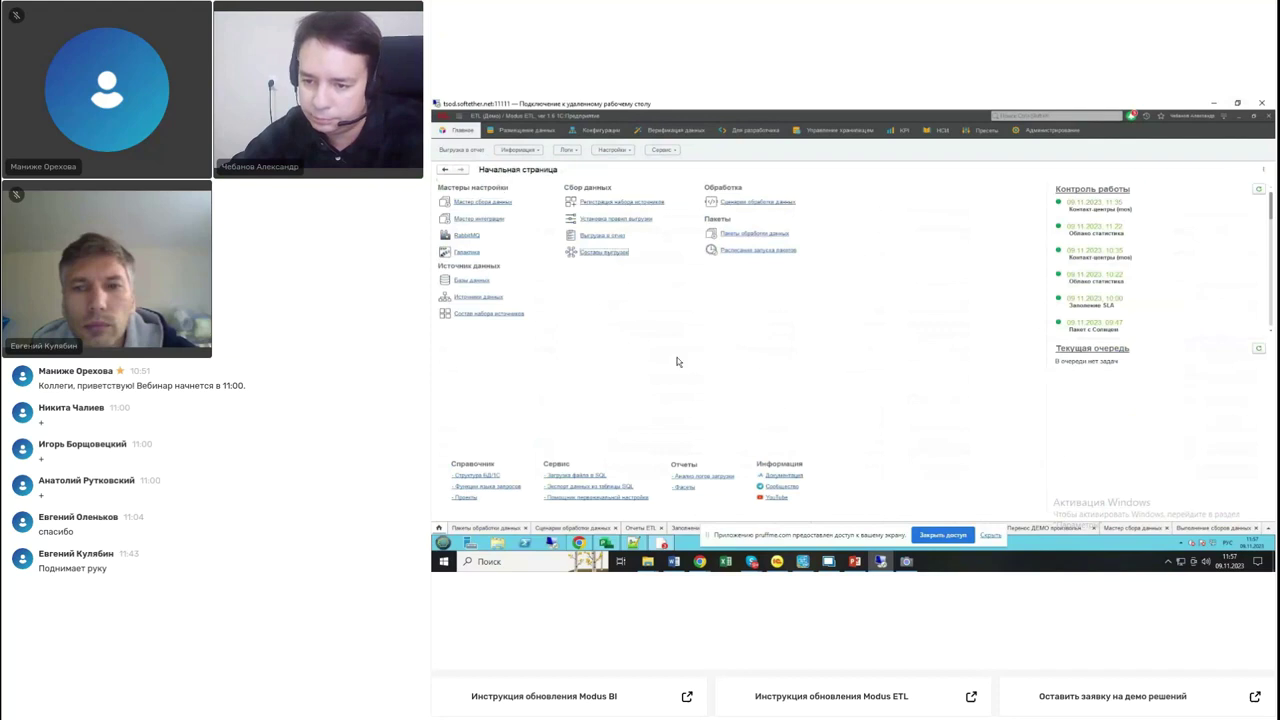
left_click(676, 298)
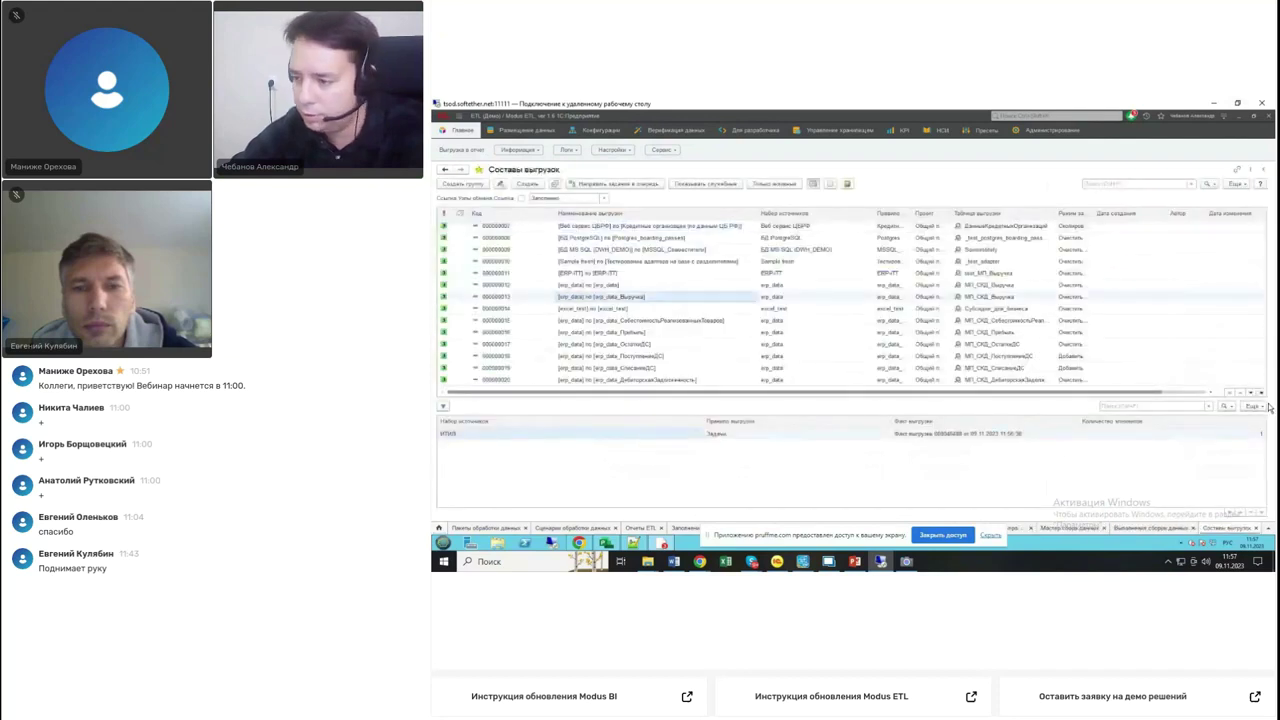
double_click(603, 380)
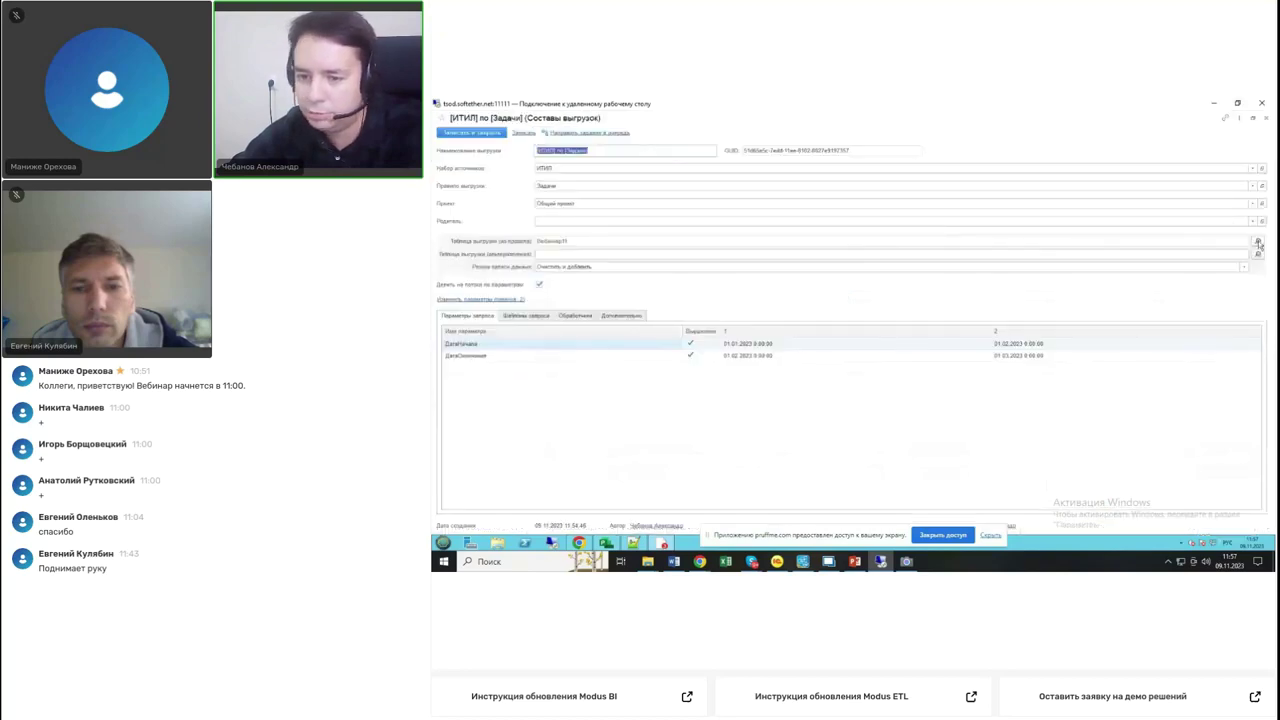
left_click(1258, 243)
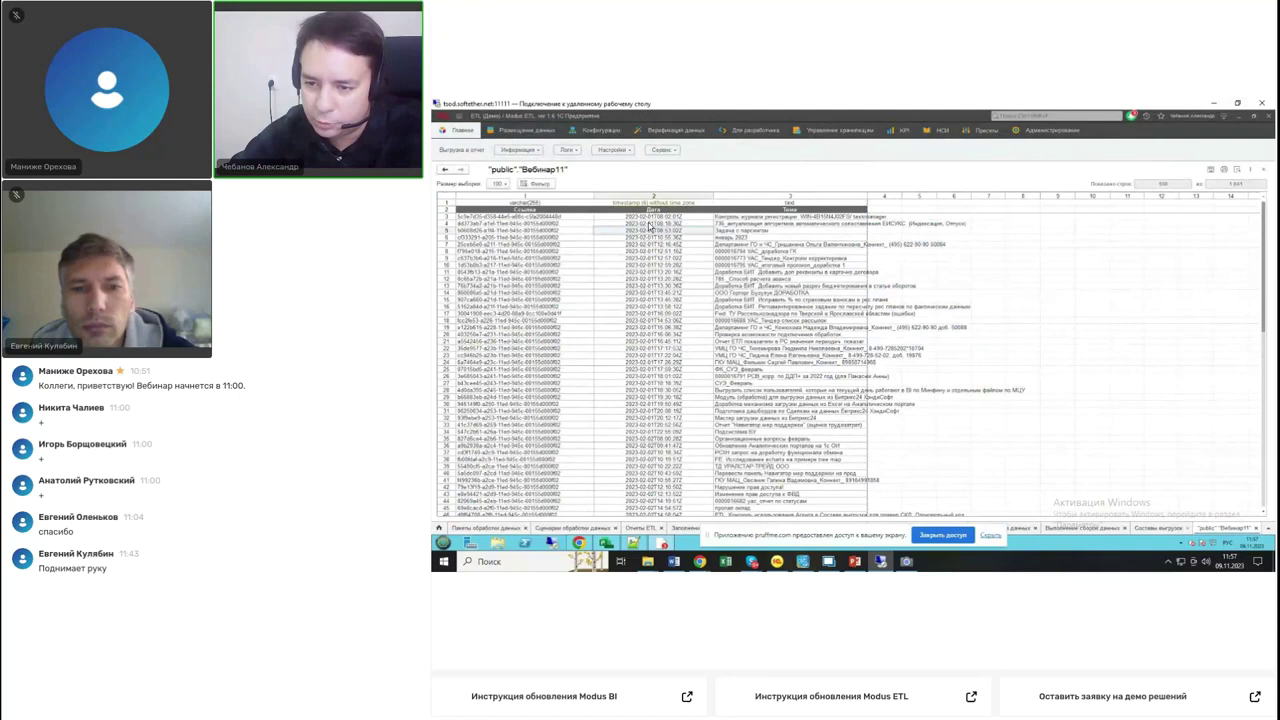
- Look through the Вебинар11 rows, sort them by Дата in ascending order, and close the table view
scroll(660, 220, "down", 6)
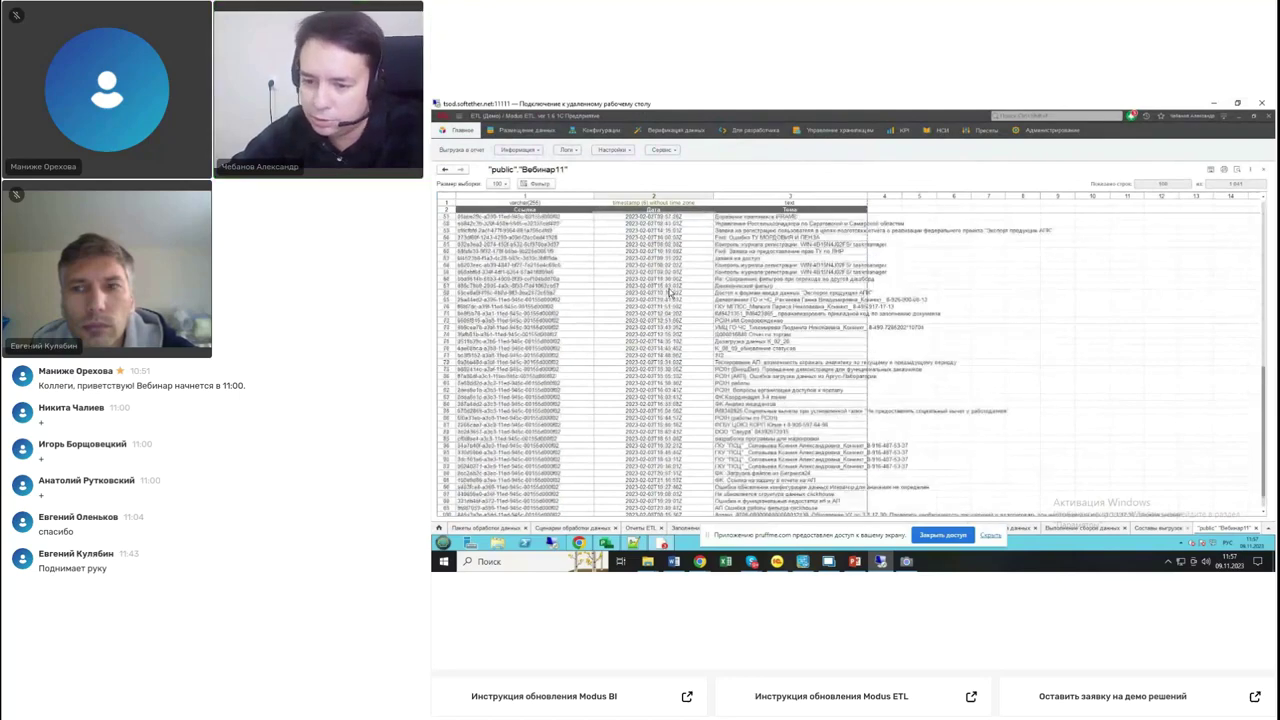
scroll(660, 215, "up", 6)
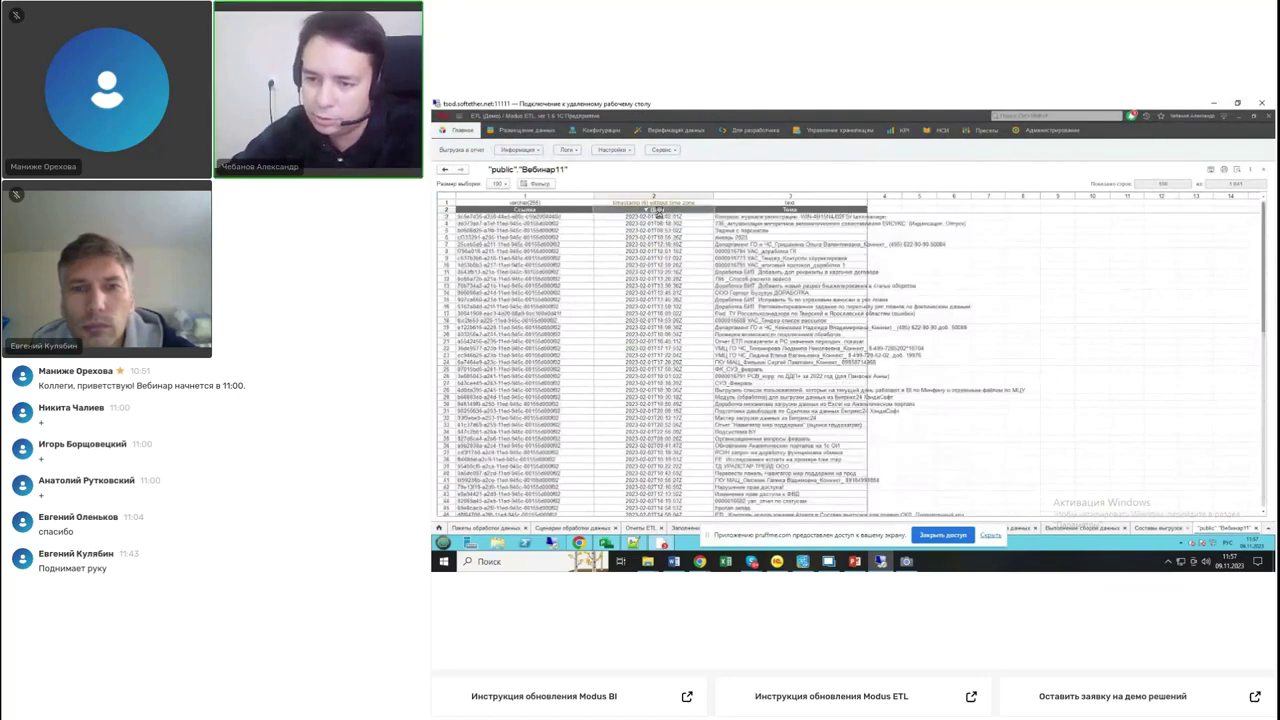
left_click(649, 212)
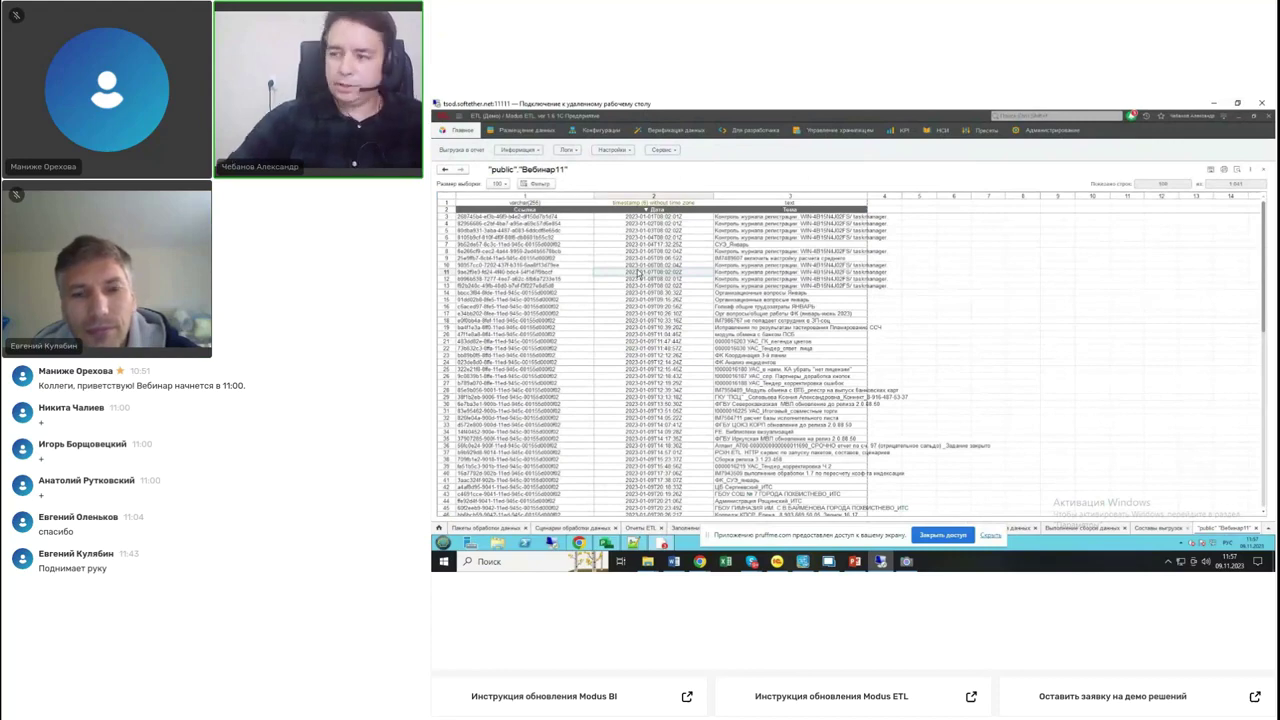
left_click(1263, 170)
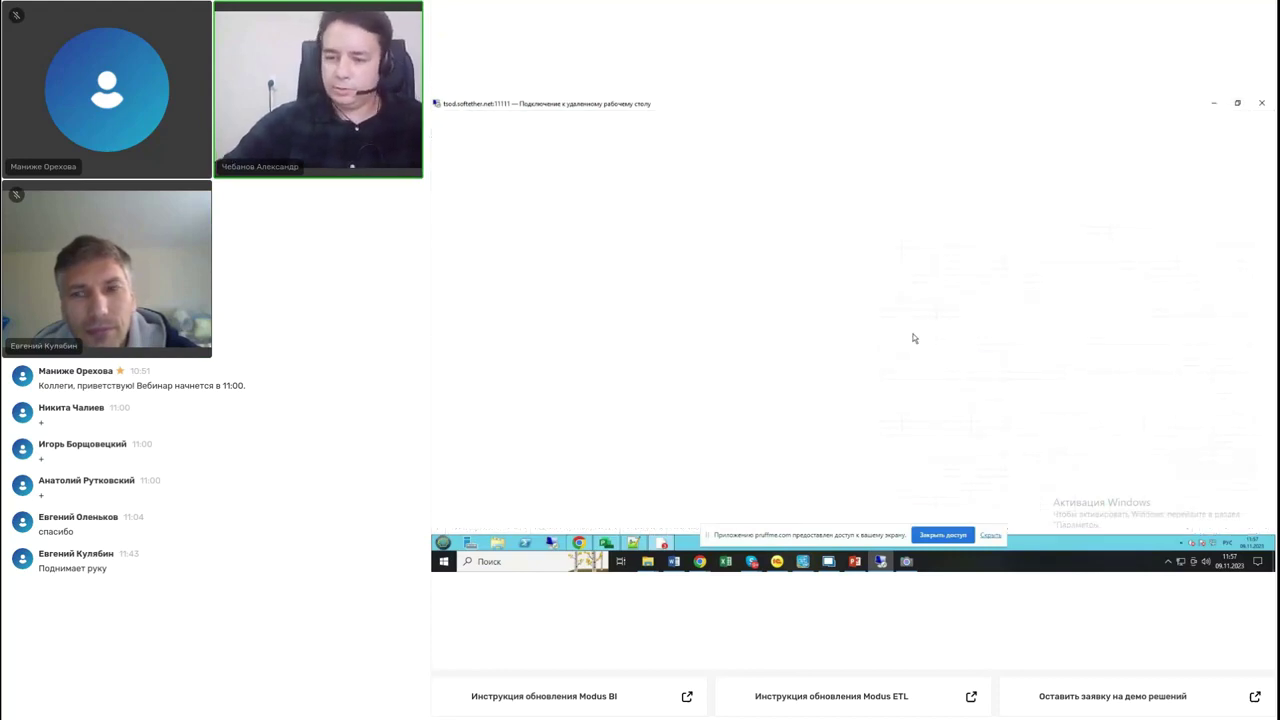
- Review the export composition's handlers and additional settings, and examine the start and end date parameters of both packets
left_click(575, 316)
left_click(604, 316)
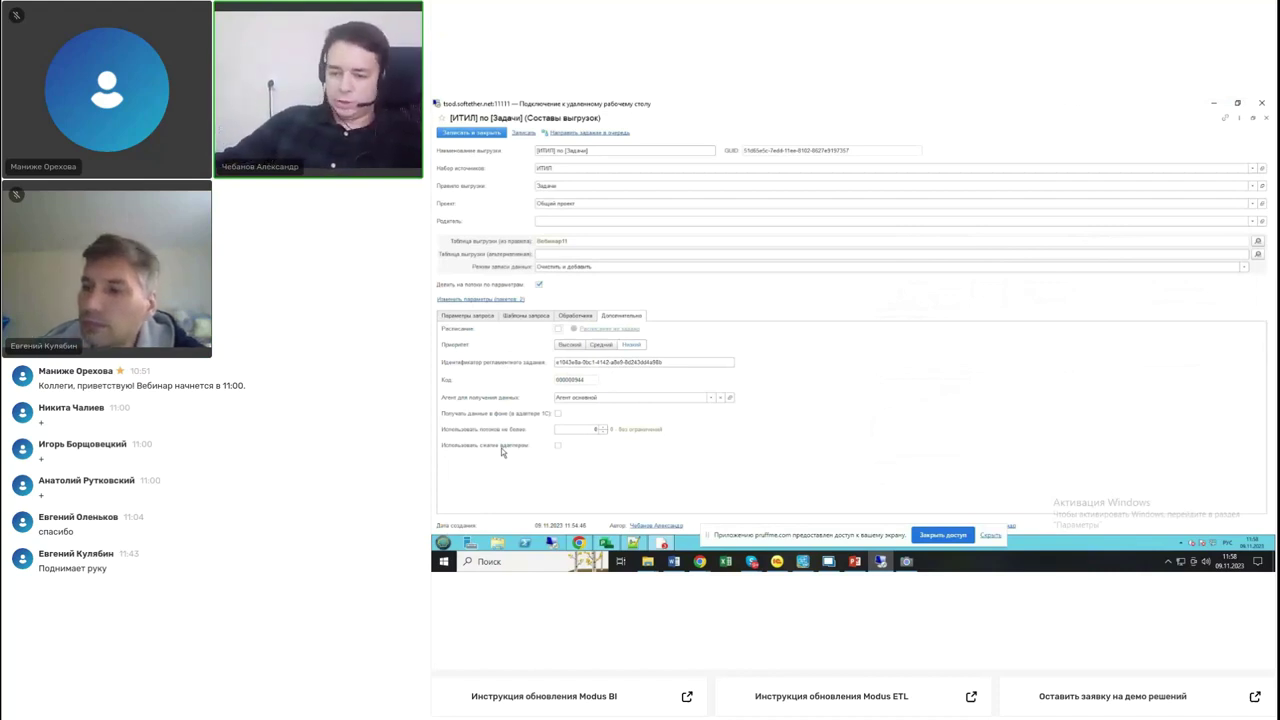
left_click(502, 300)
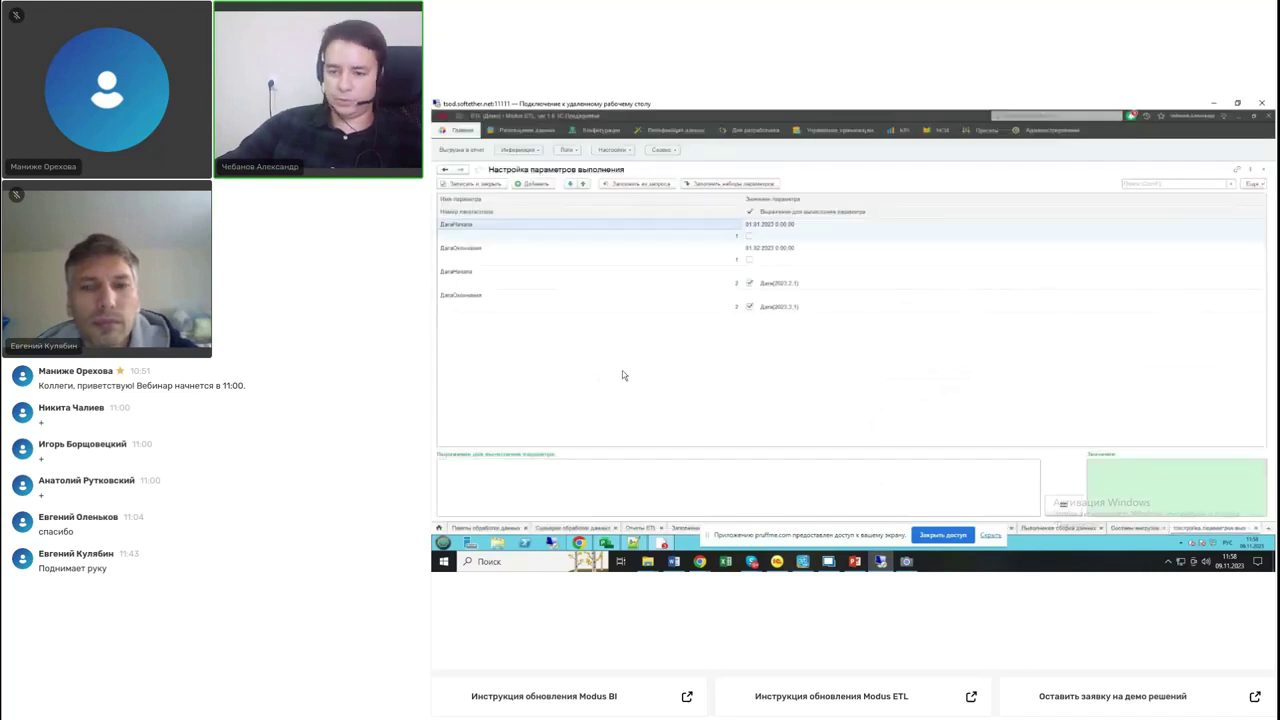
left_click(606, 258)
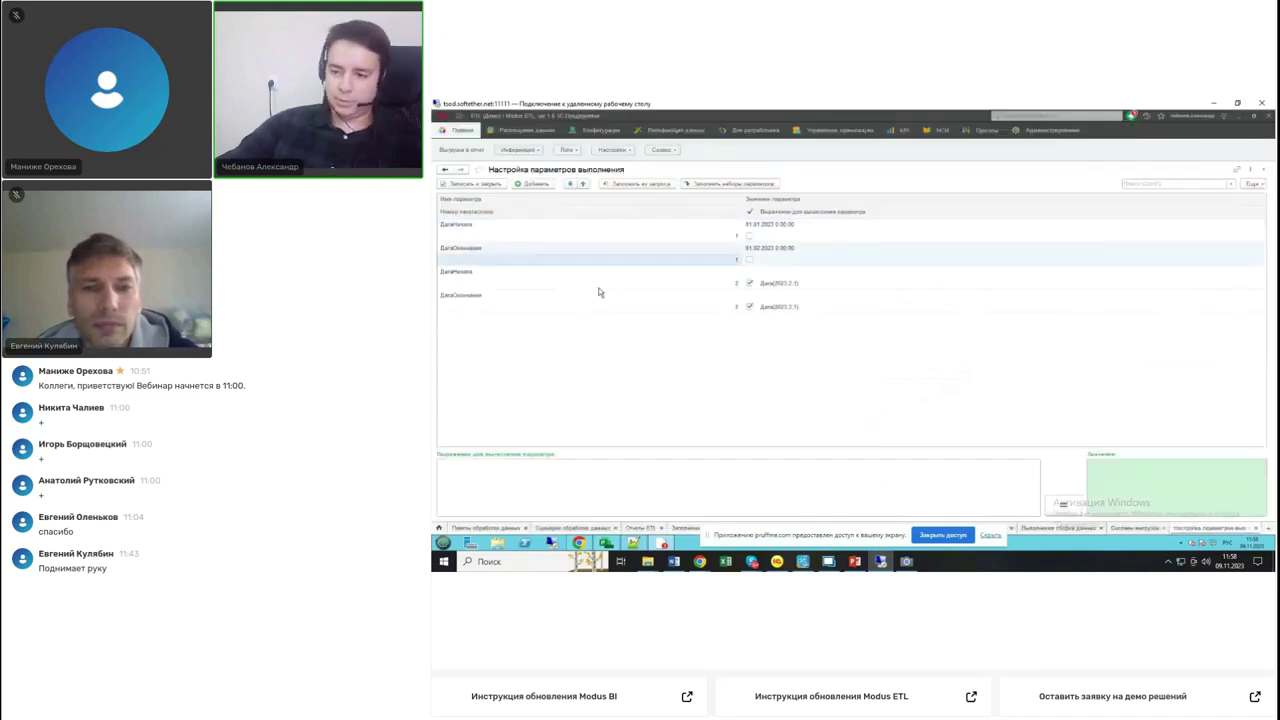
left_click(599, 275)
left_click(594, 313)
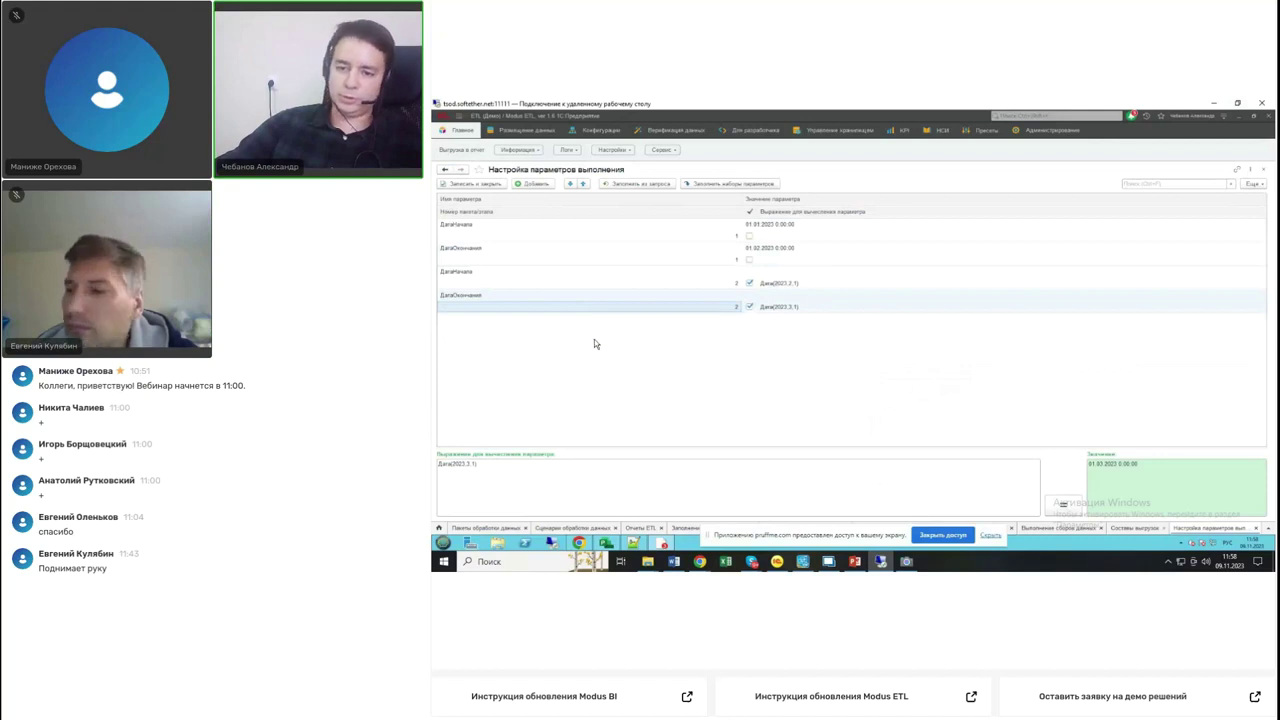